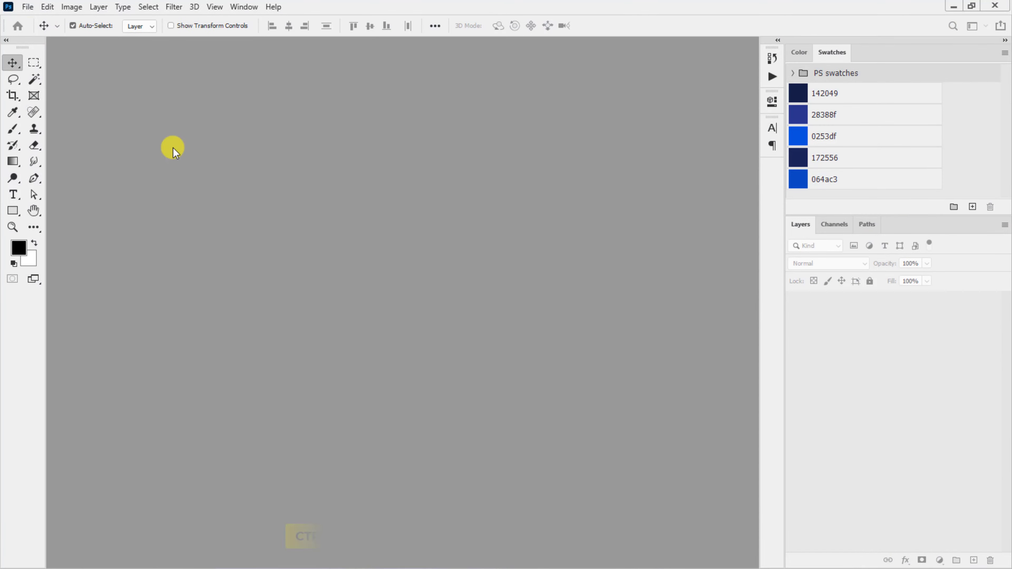
Create a blank 1080 × 1080 px, 72 ppi document named Social Media Banner Design
click(28, 6)
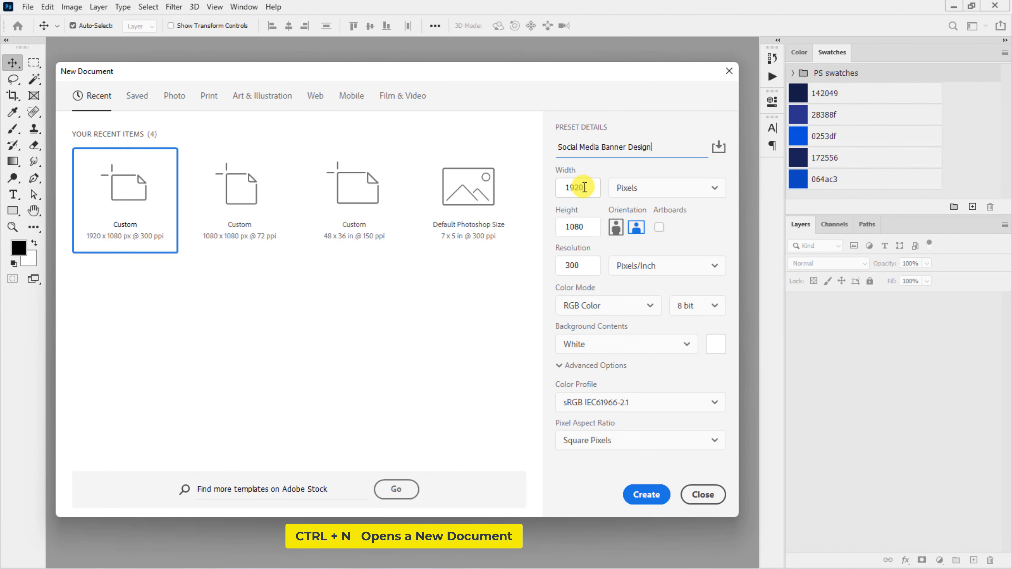
drag(584, 188, 564, 192)
text(1080)
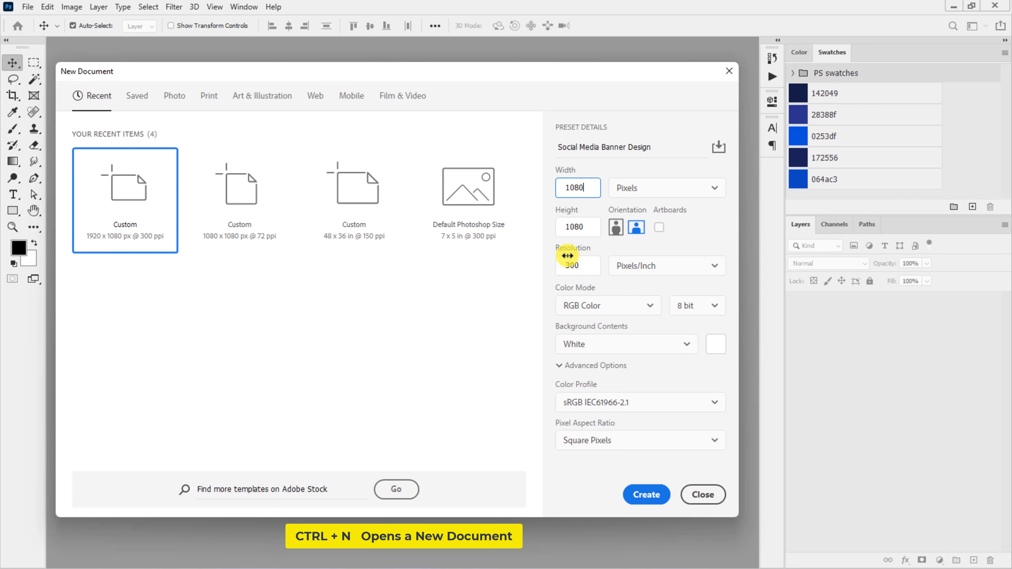
double_click(566, 266)
text(72)
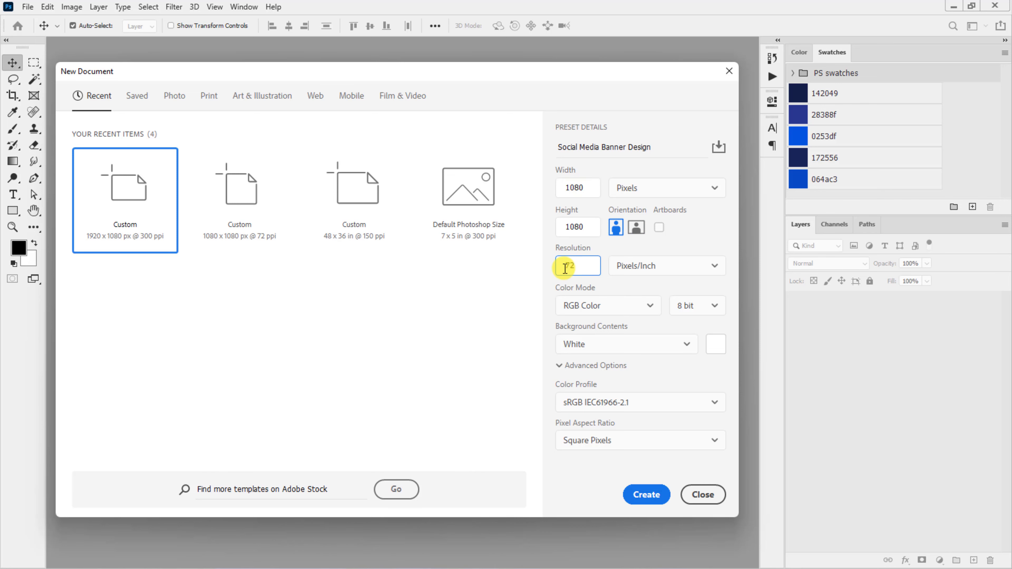
click(632, 496)
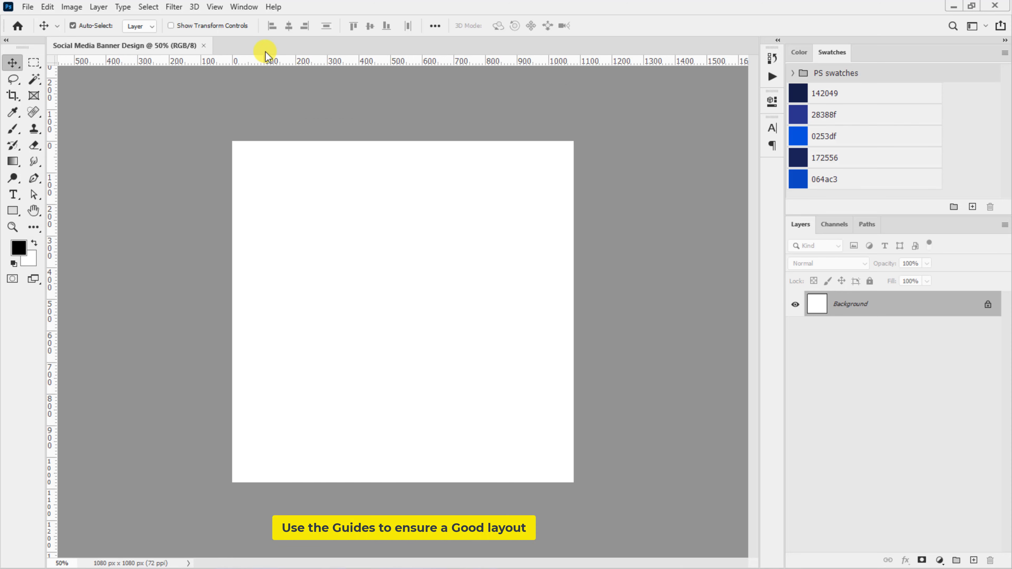
Add 50 px margin guides on all sides of the canvas
click(214, 7)
click(237, 386)
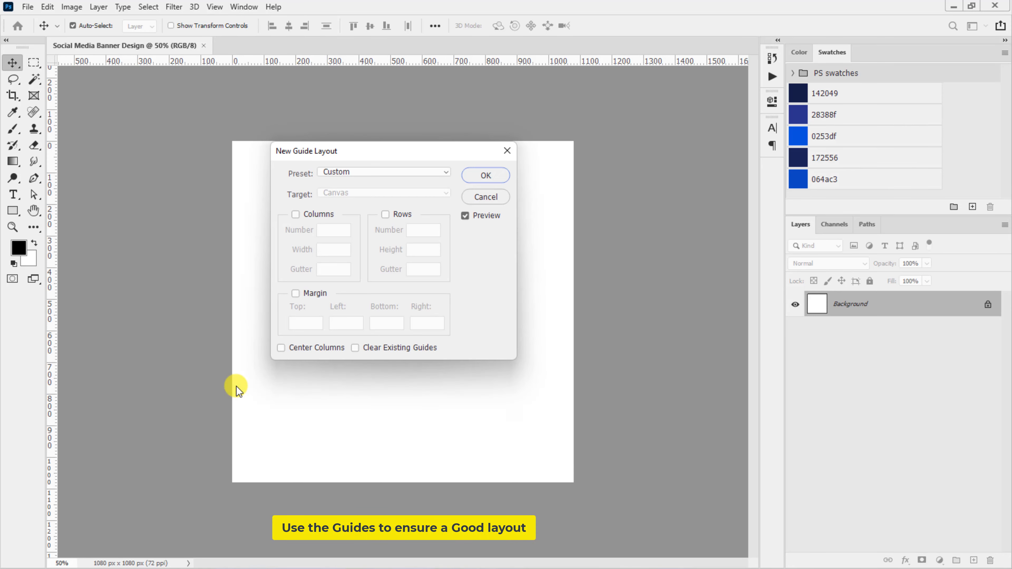
click(295, 293)
text(50)
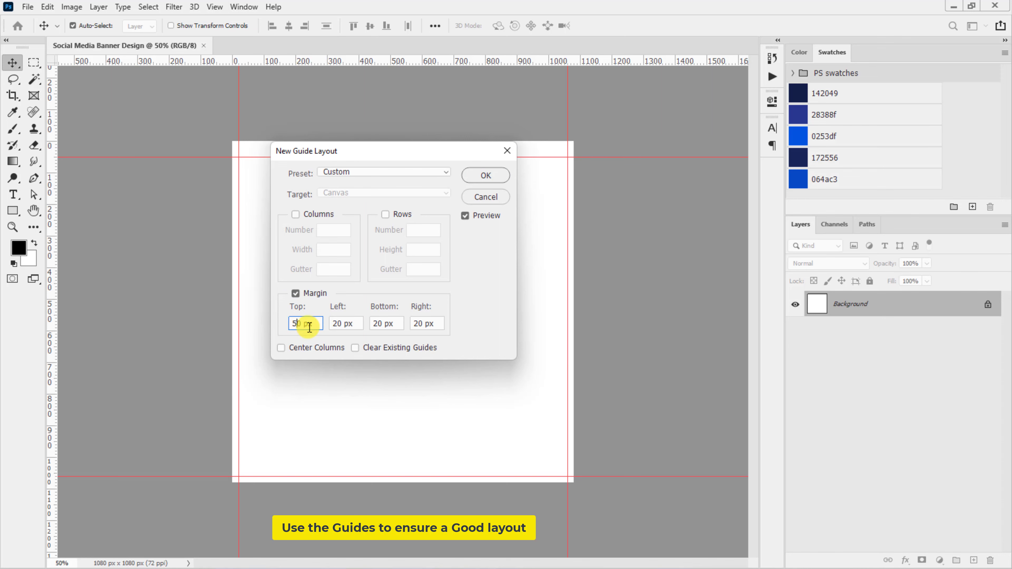
double_click(339, 324)
text(50)
double_click(380, 323)
text(5050)
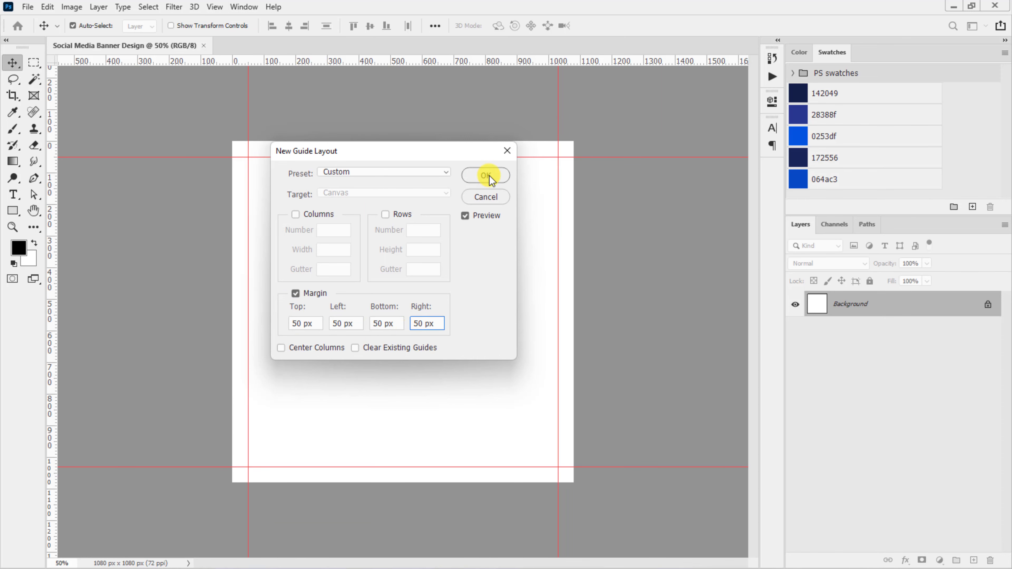
click(486, 176)
Create a layer group named Background Design & Product PNG
click(957, 561)
text(Background Design & Product PN)
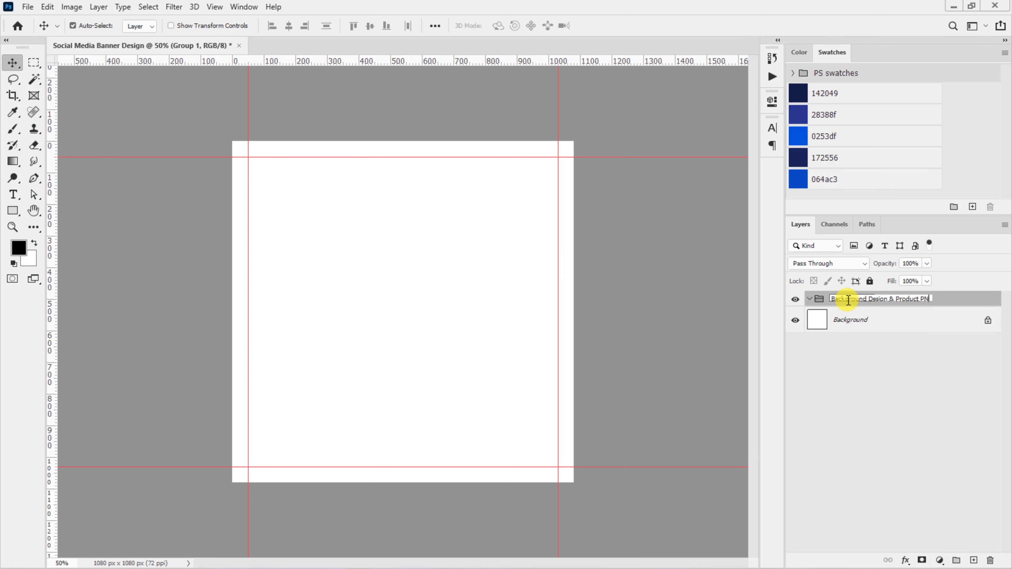
text(G)
key(Return)
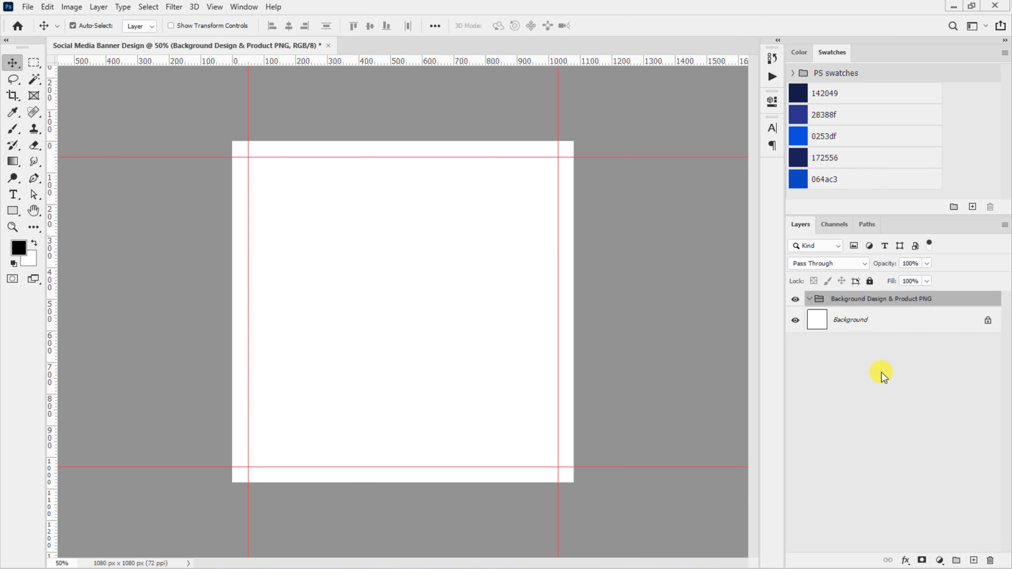
Add a Gradient Fill layer and set its left colour stop to navy 142049
click(940, 561)
click(954, 351)
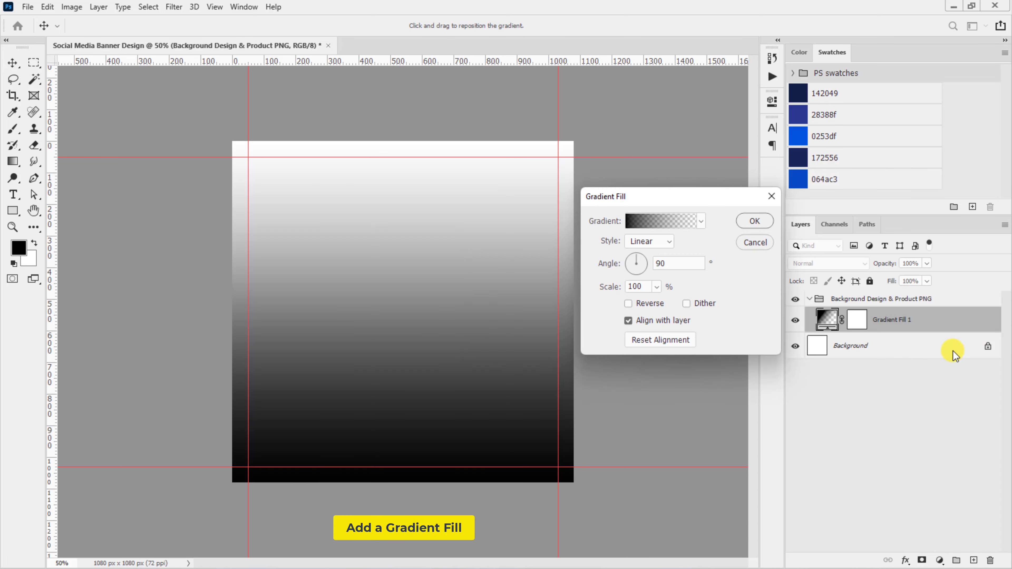
click(676, 223)
click(608, 259)
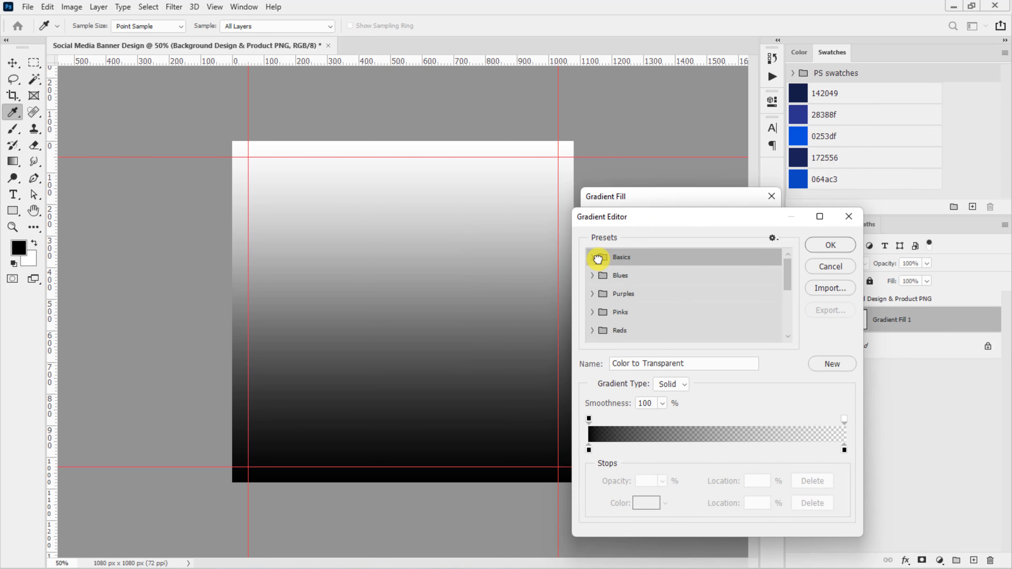
click(609, 276)
click(589, 450)
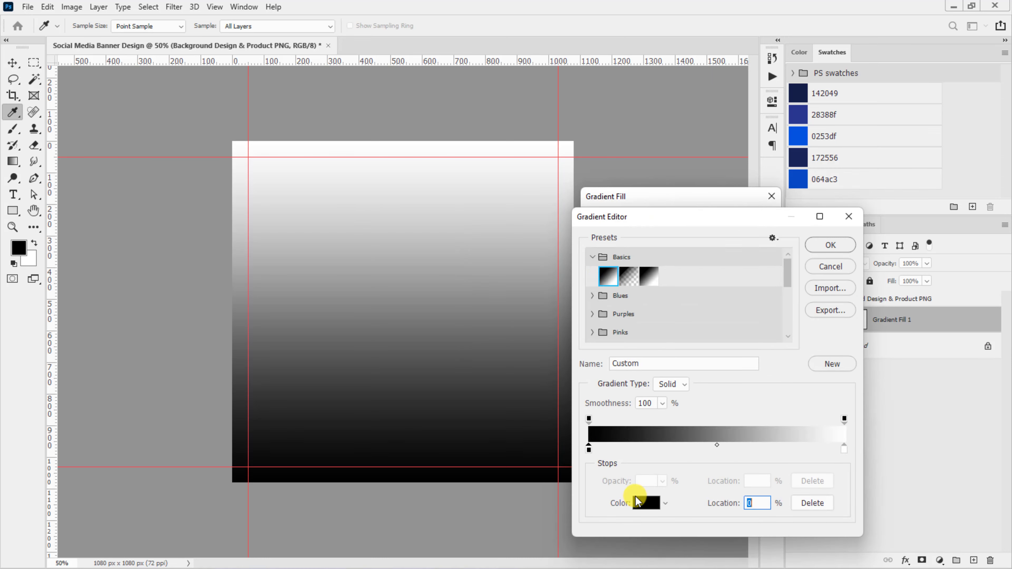
click(646, 503)
click(800, 93)
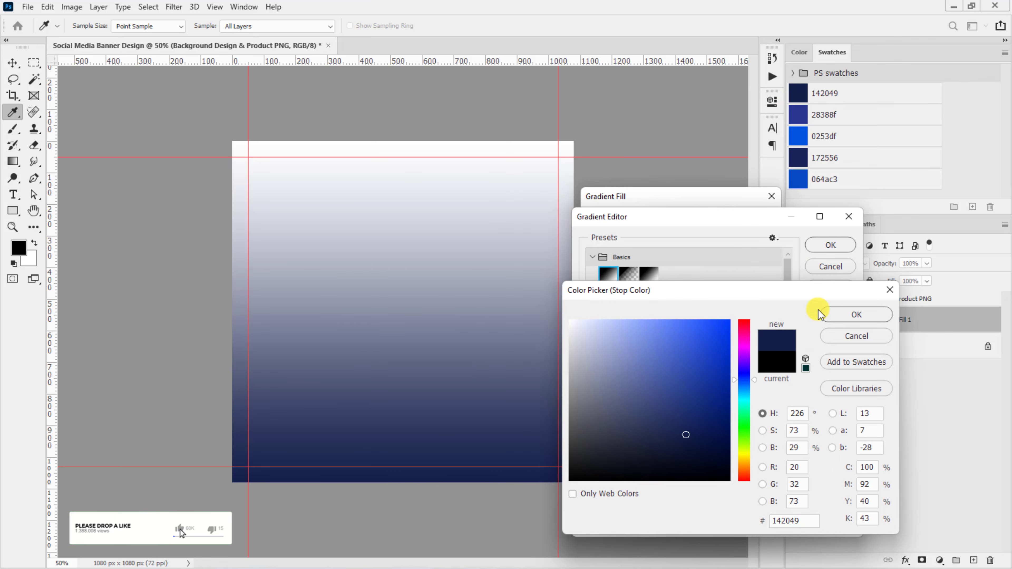
click(856, 315)
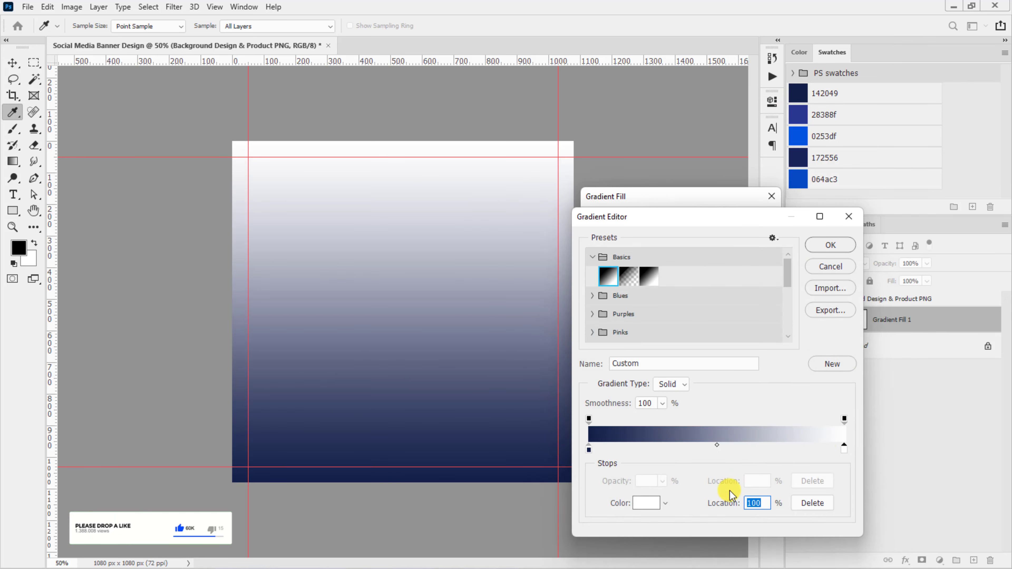
Set the right stop to blue 28388f, make the gradient radial and reversed, and apply it
click(649, 505)
click(795, 118)
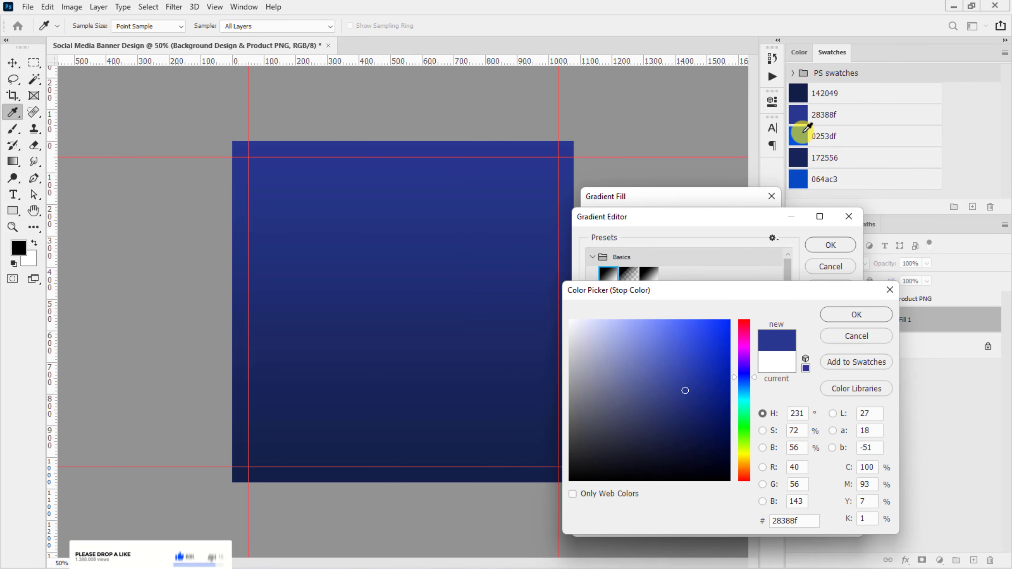
click(849, 315)
click(831, 244)
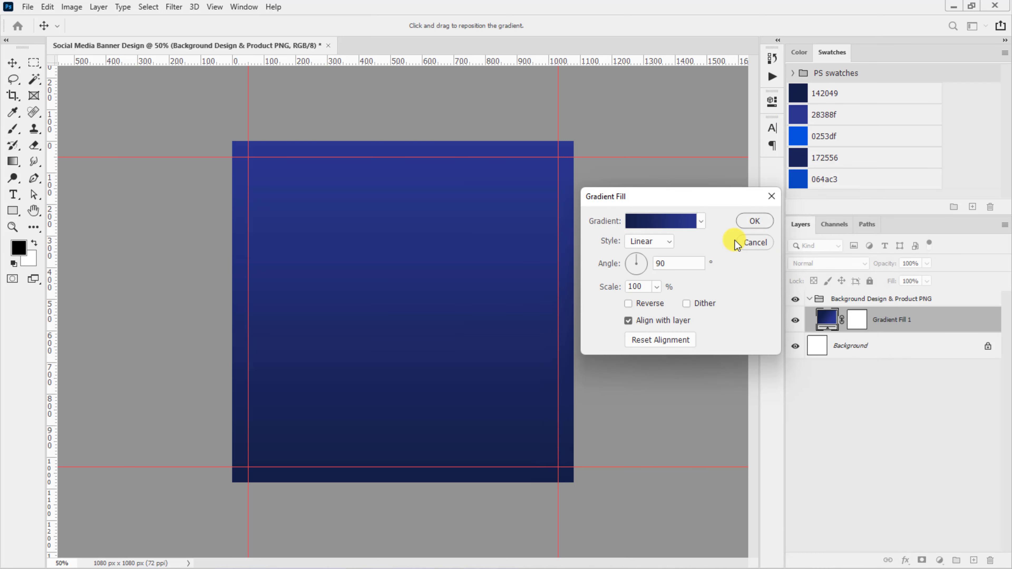
click(654, 242)
click(657, 264)
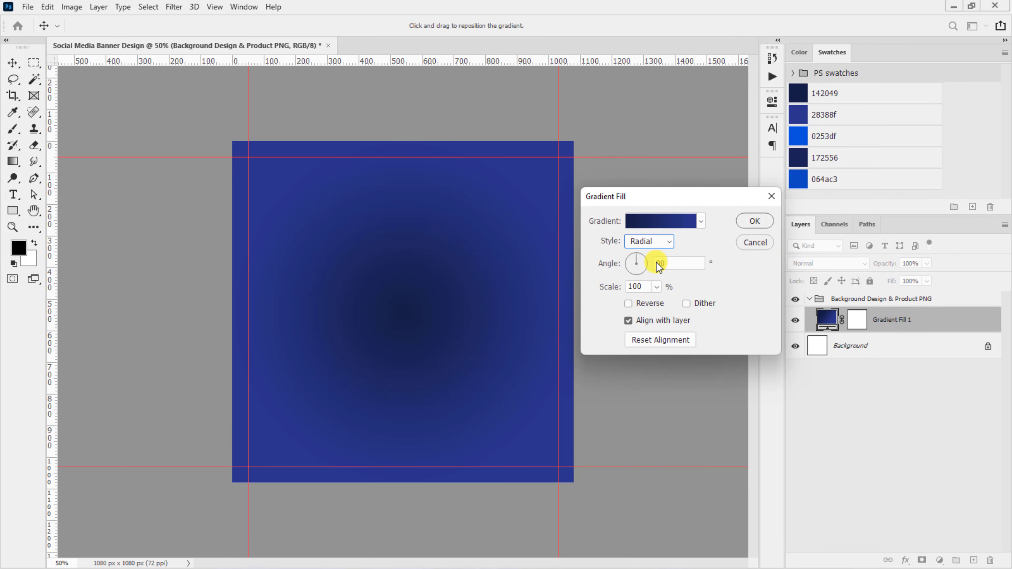
click(630, 304)
click(758, 221)
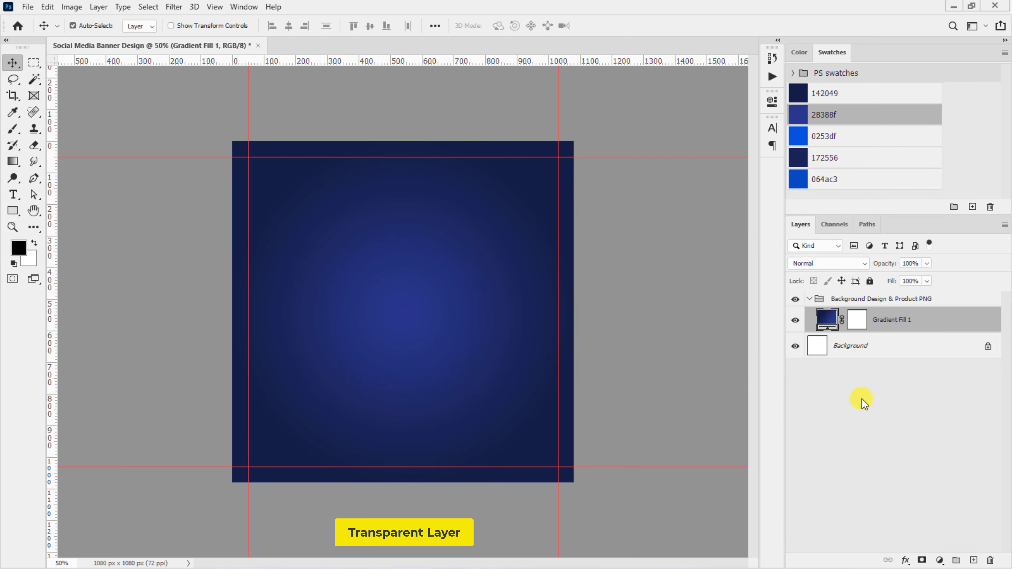
On a new layer, set foreground to 0253df and select a circle upper-left of centre
click(974, 561)
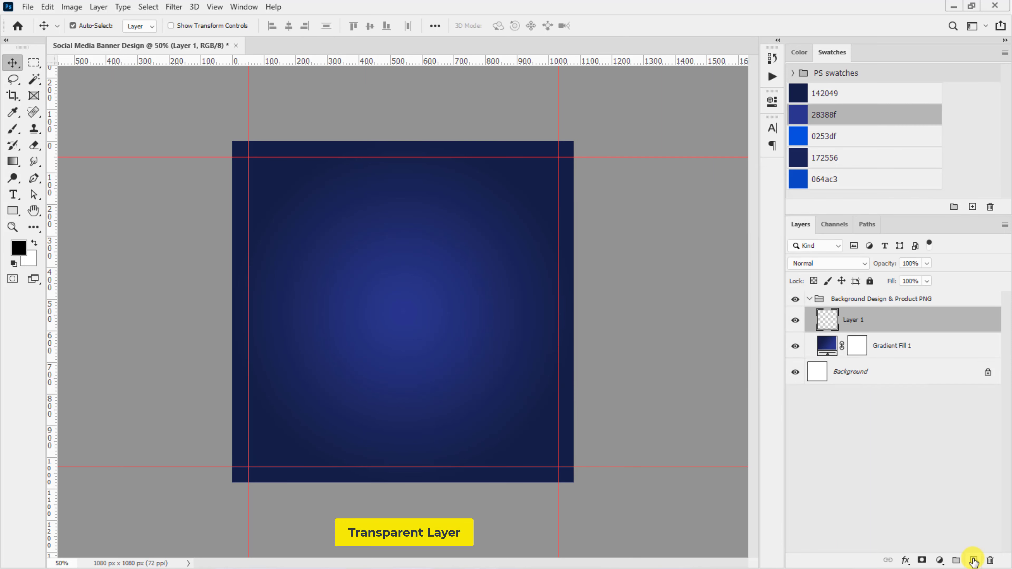
click(34, 63)
click(78, 75)
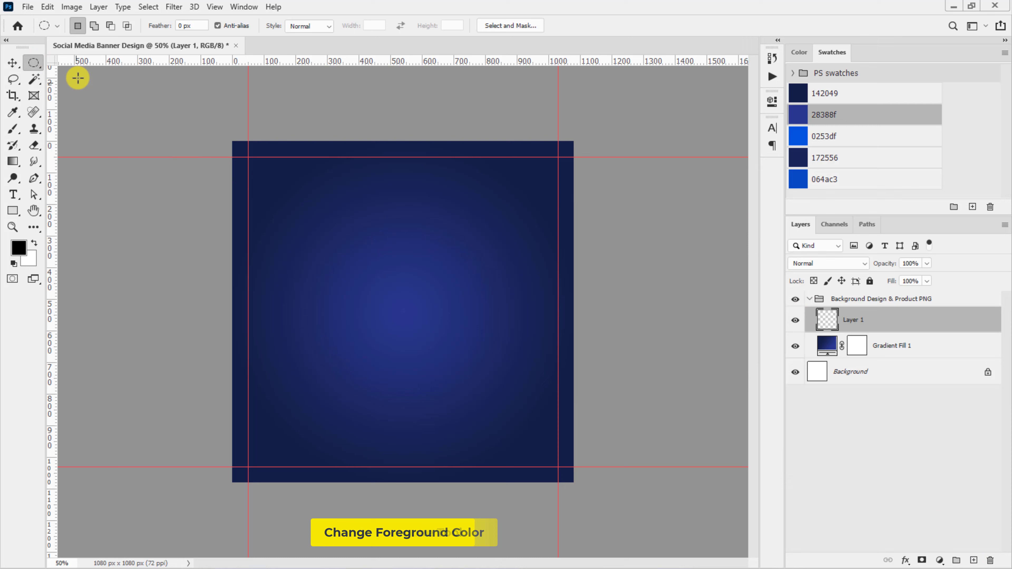
click(18, 248)
click(799, 136)
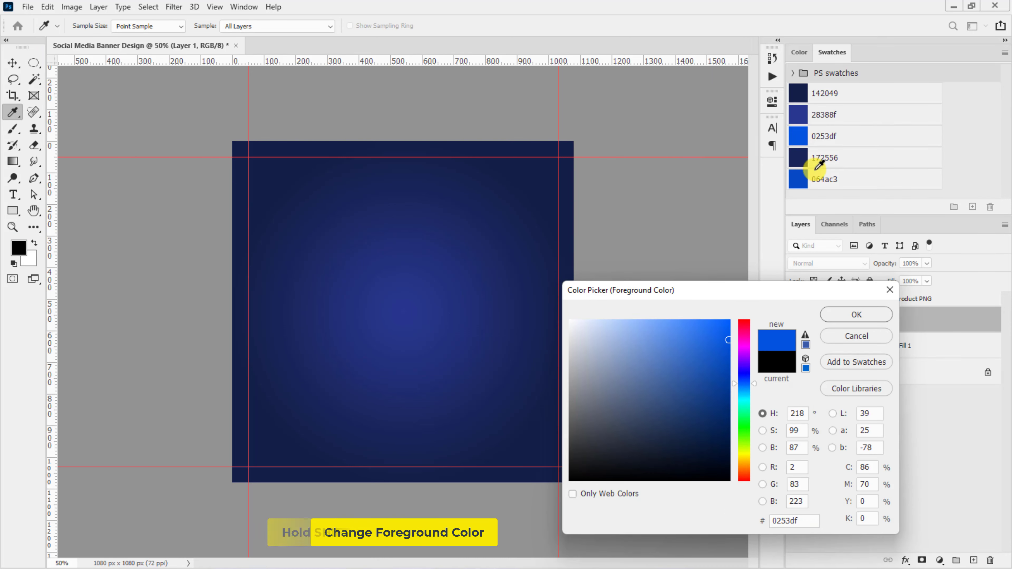
click(861, 315)
drag(399, 295, 443, 346)
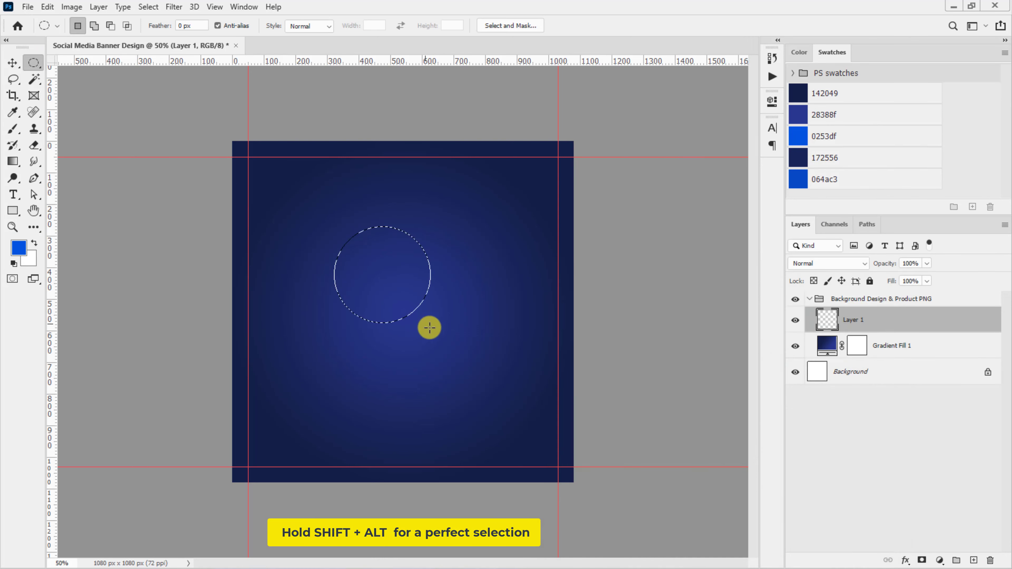
Paint the circle with a ~417 px soft brush, deselect, and move it down-right
click(13, 128)
click(92, 27)
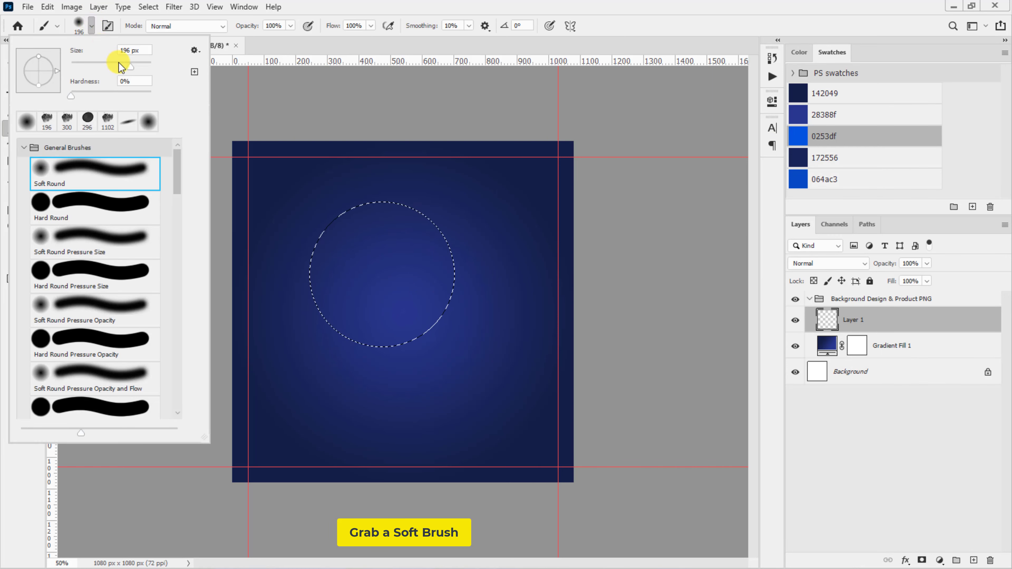
drag(133, 66, 140, 66)
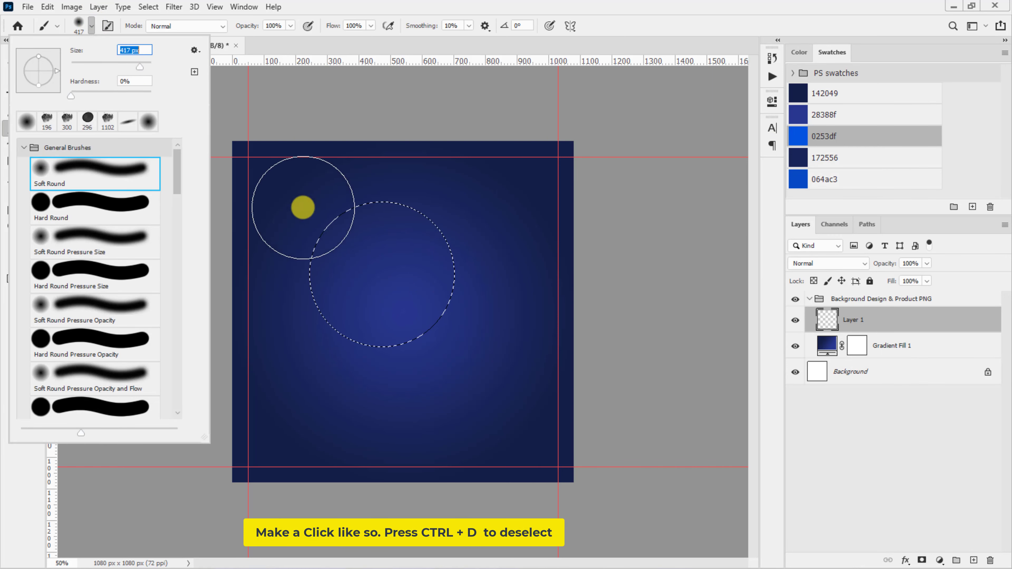
key(Return)
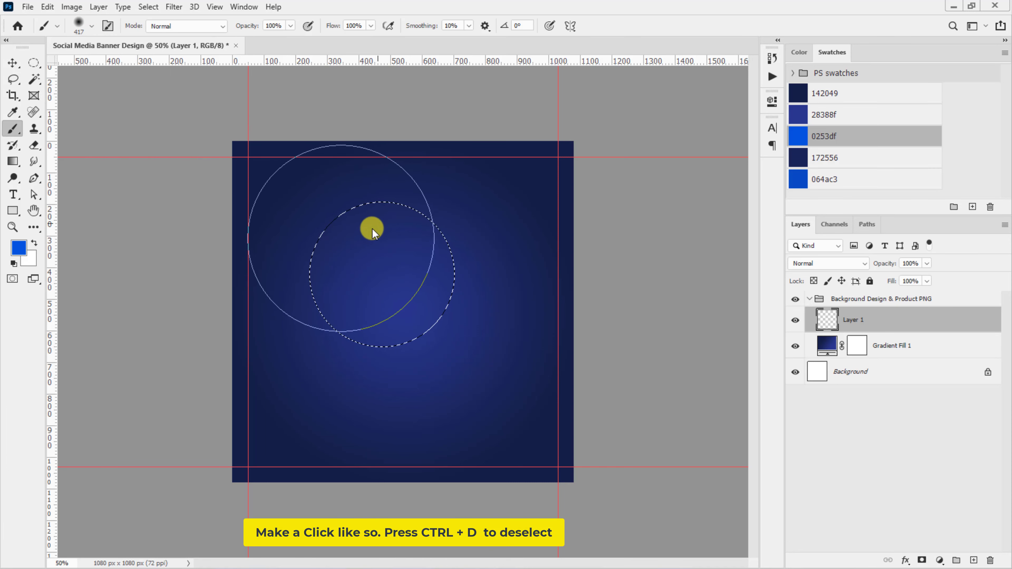
click(352, 227)
key(ctrl+d)
key(v)
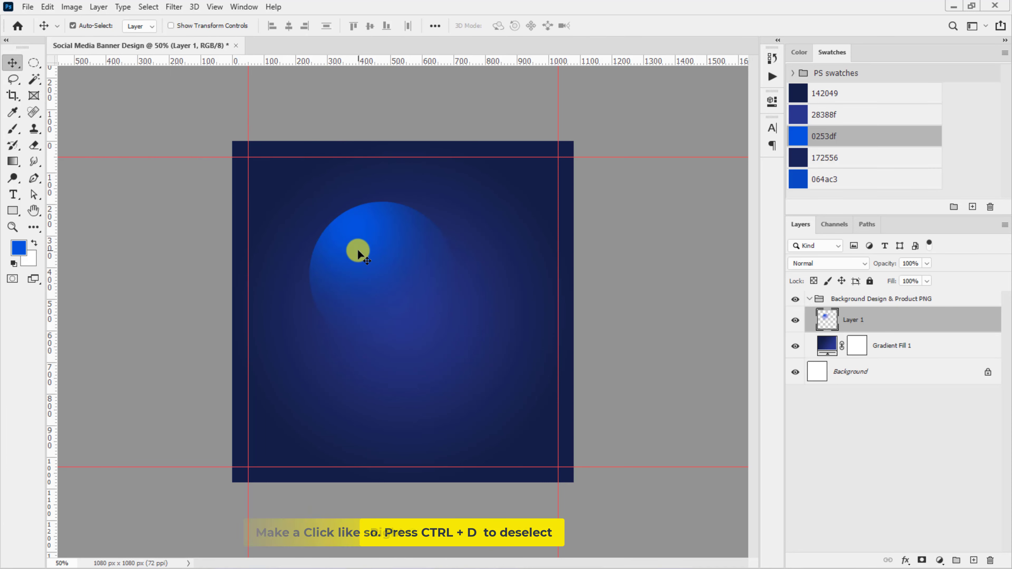
drag(355, 249, 382, 286)
Convert Layer 1 to a smart object and apply a Zoom Radial Blur of amount 83
right_click(835, 331)
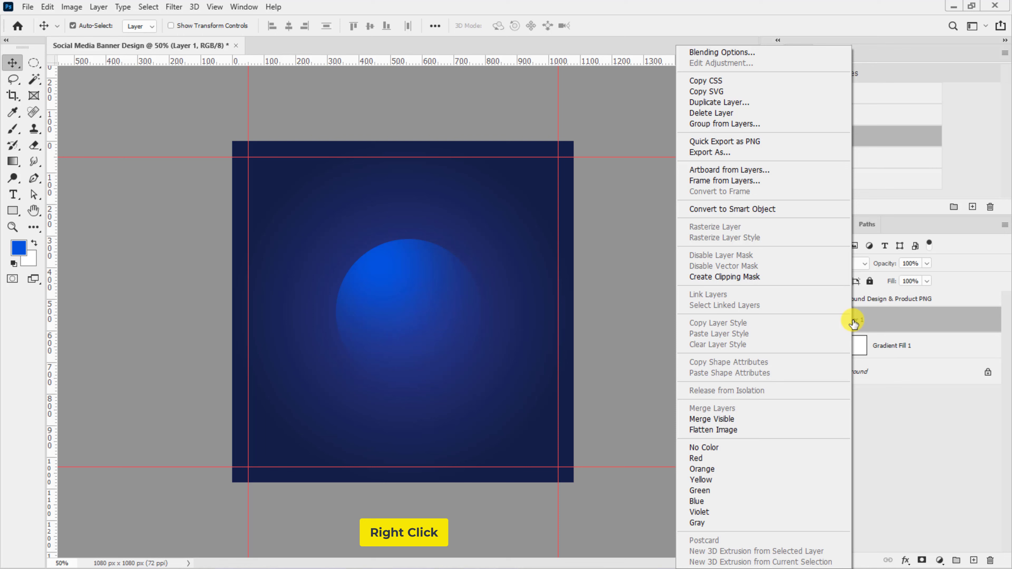
click(775, 210)
click(174, 7)
mouse_move(246, 150)
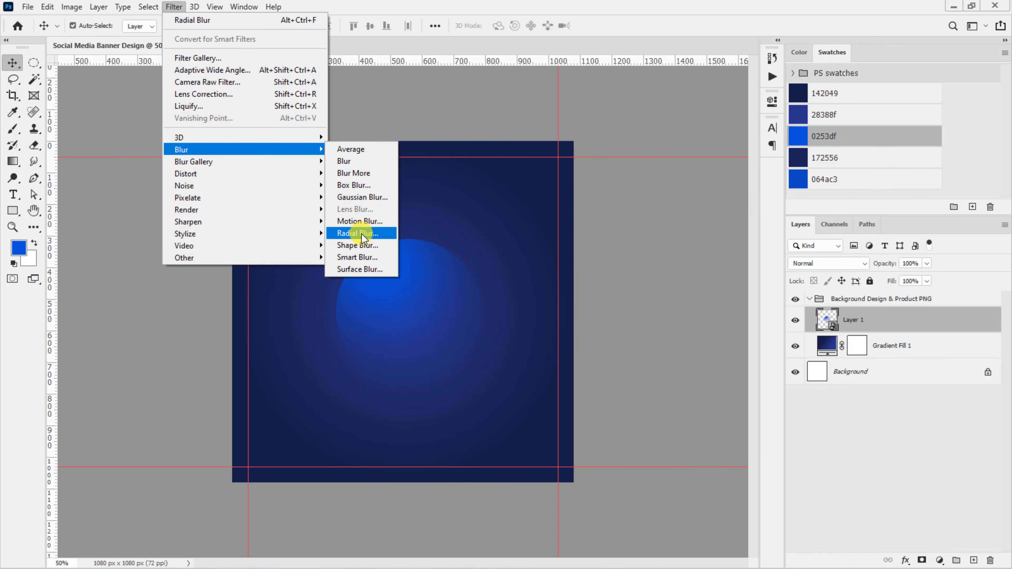
click(362, 233)
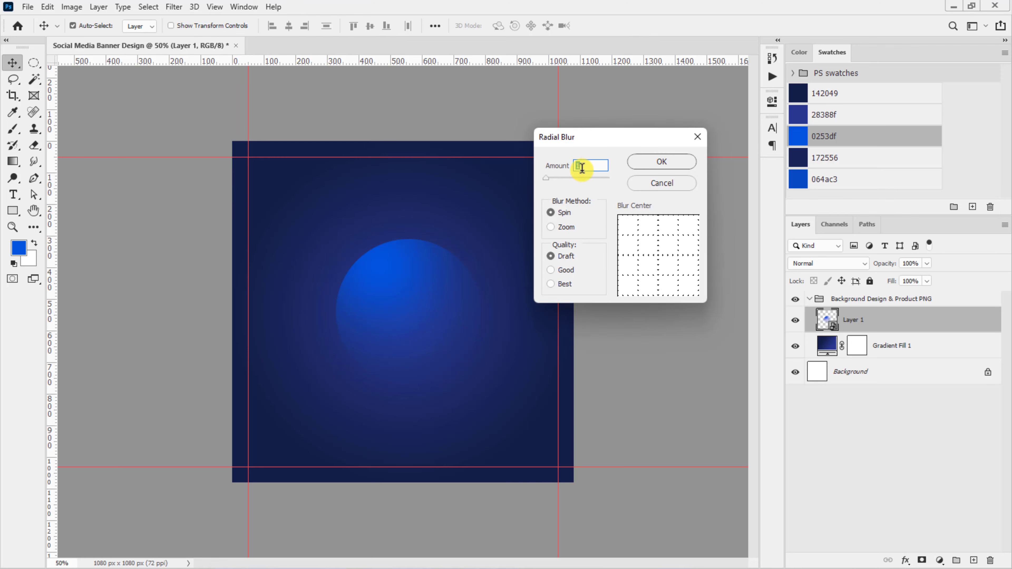
text(83)
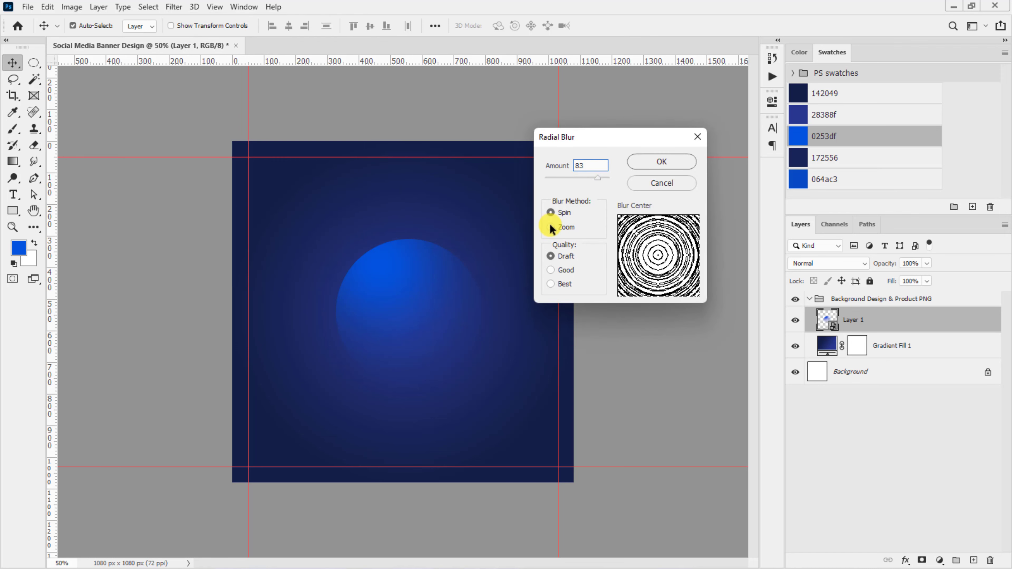
click(551, 227)
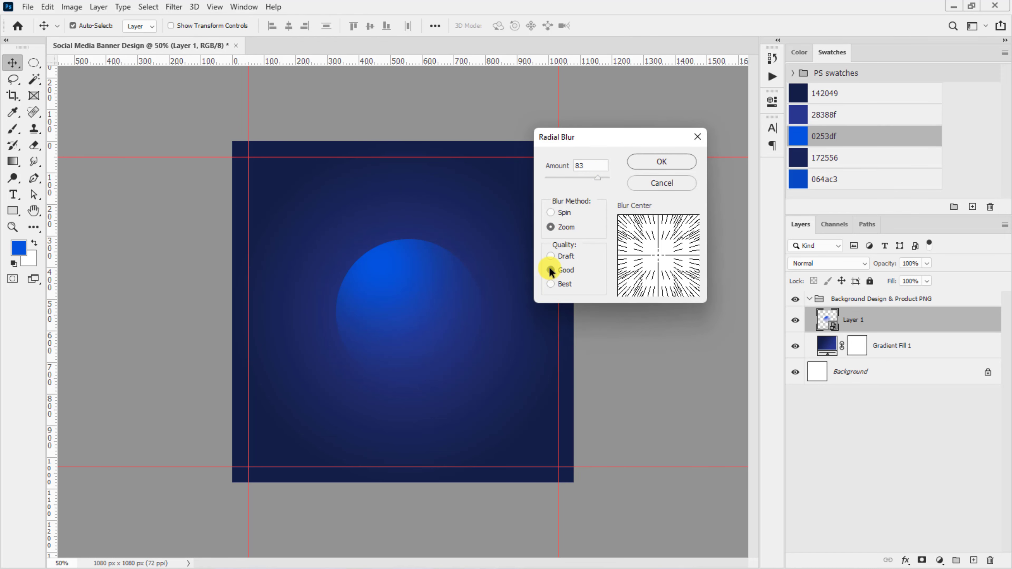
click(657, 164)
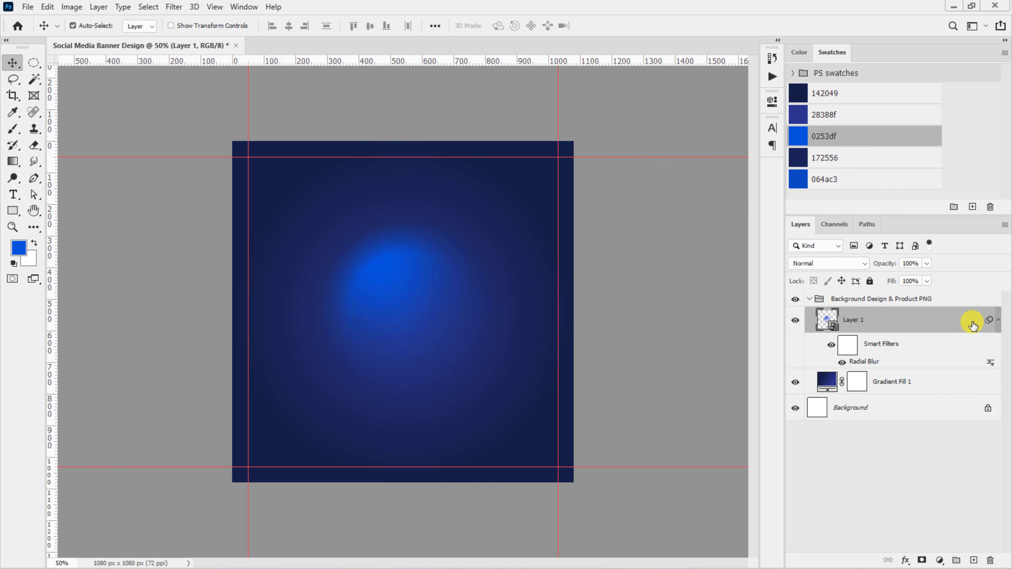
click(999, 320)
click(944, 345)
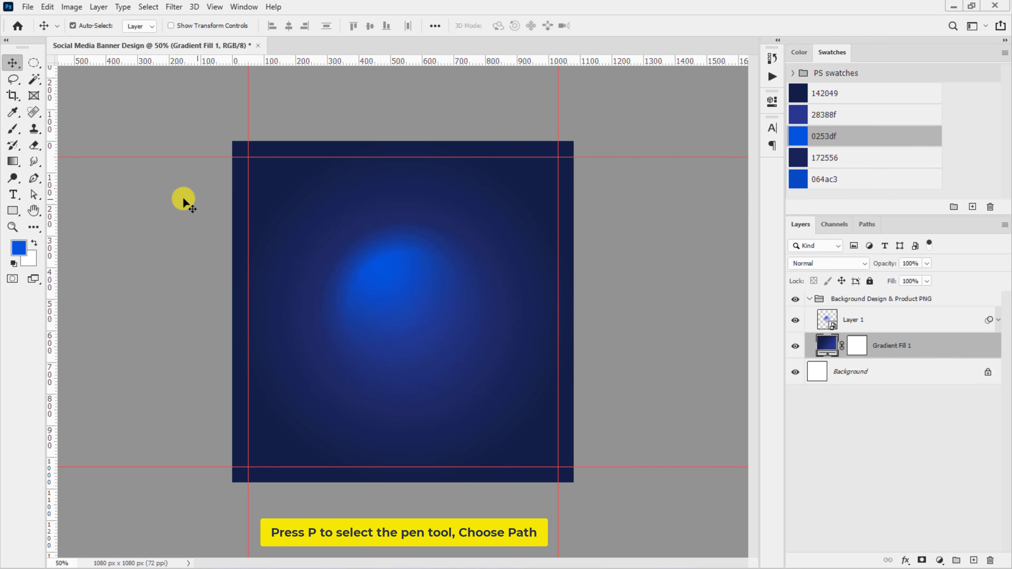
With the Pen in Path mode, draw the swoosh's lower curve from right of canvas to bottom-left
click(34, 178)
click(74, 184)
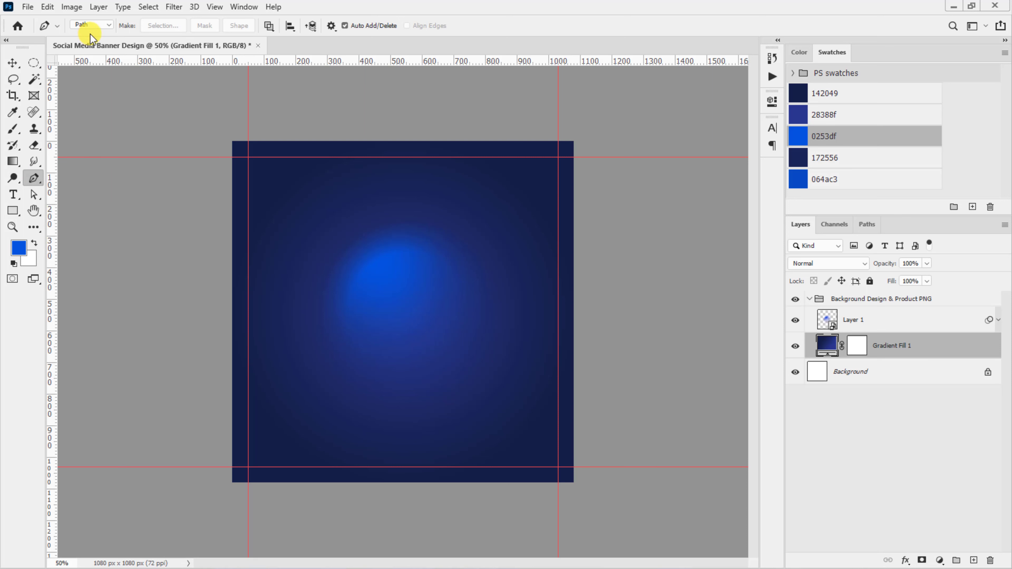
key(x)
click(593, 223)
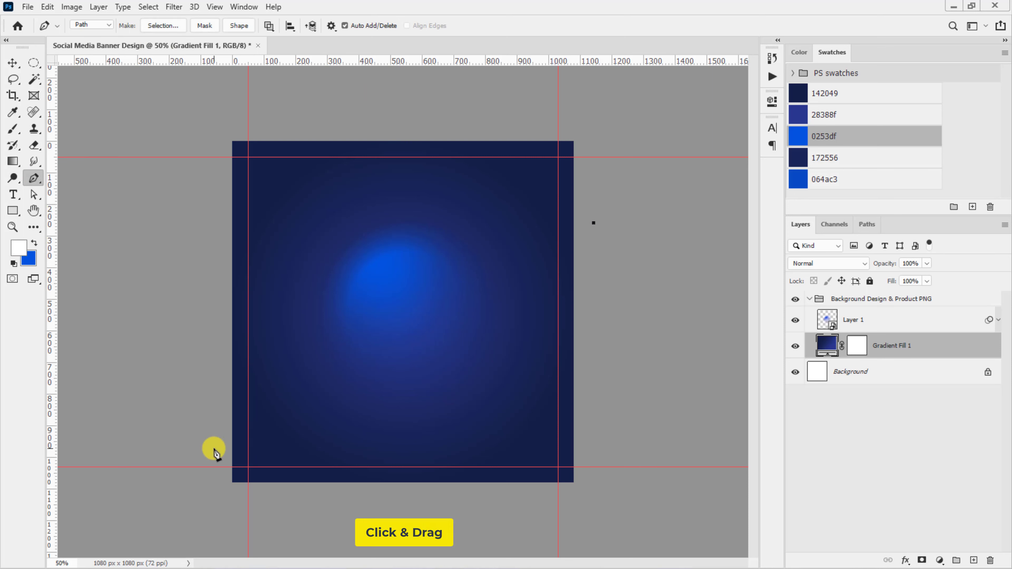
drag(211, 452, 211, 556)
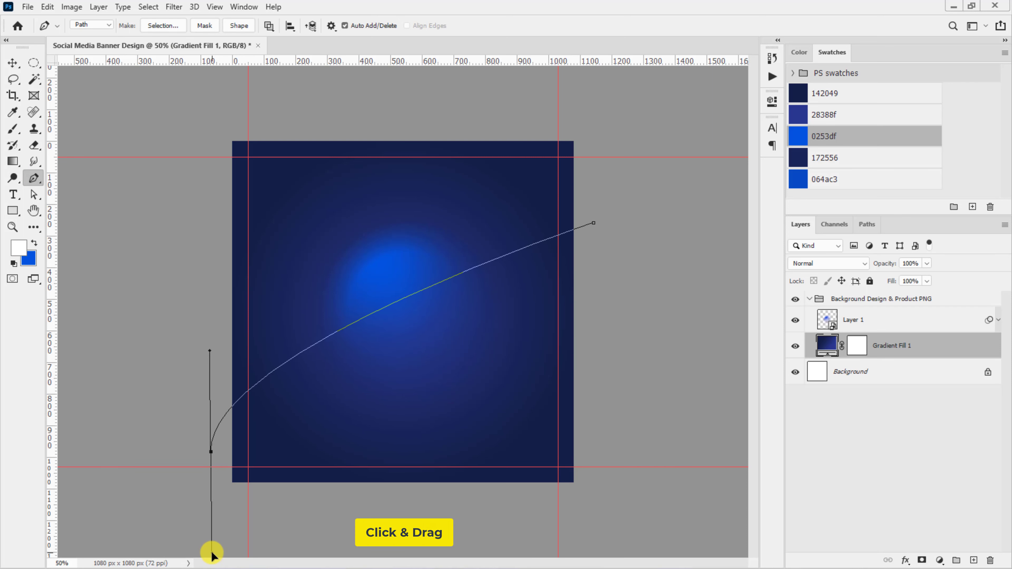
drag(210, 347, 319, 194)
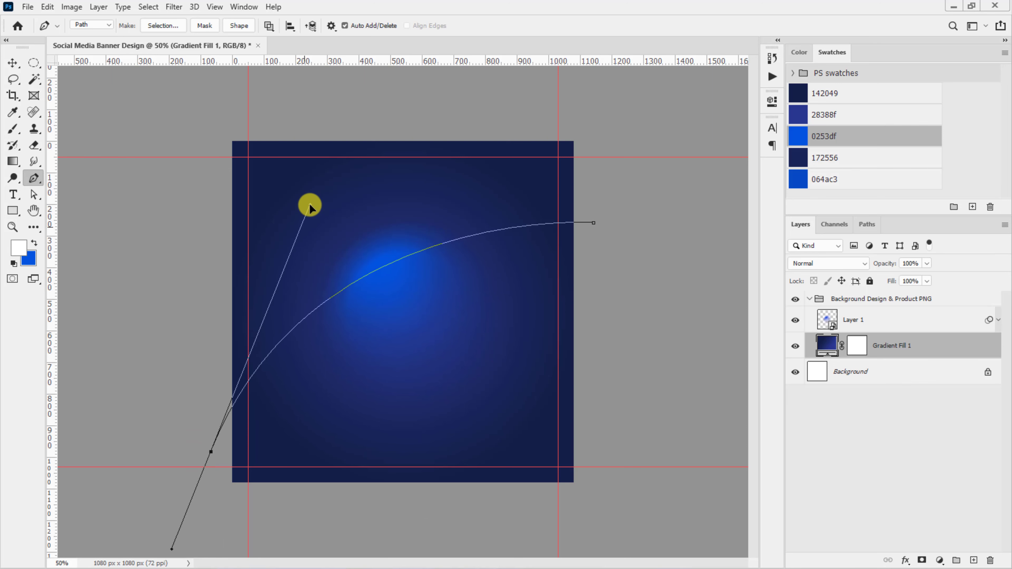
alt+drag(211, 452, 159, 452)
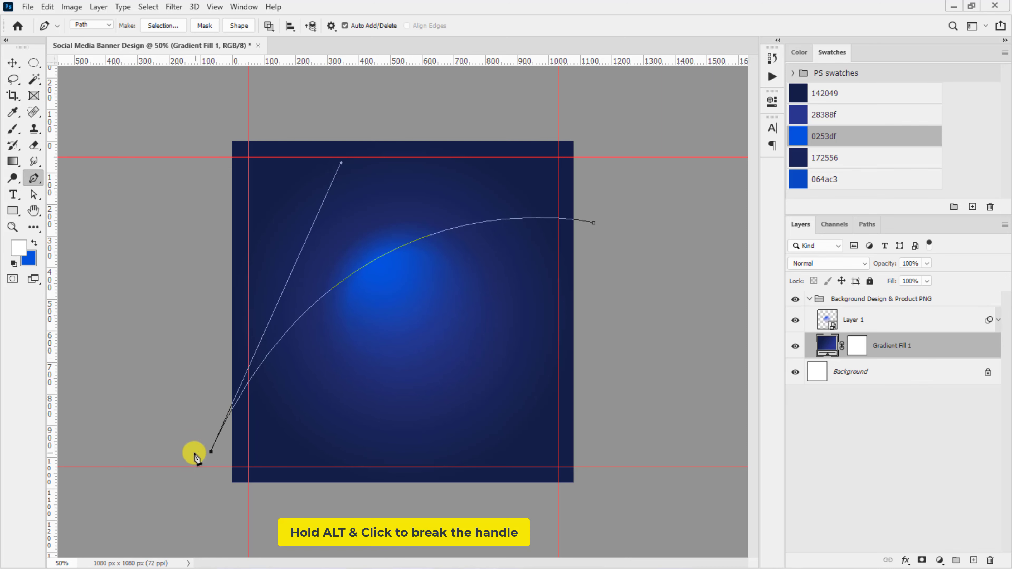
Add the top-right outer curve, close the path, and convert it into a shape layer
drag(613, 89, 827, 90)
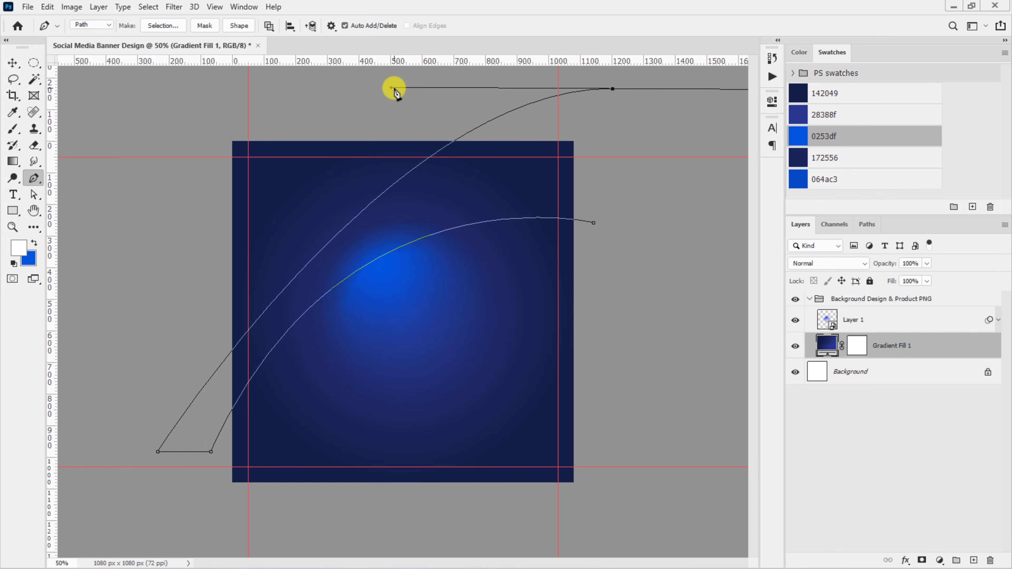
drag(392, 89, 293, 88)
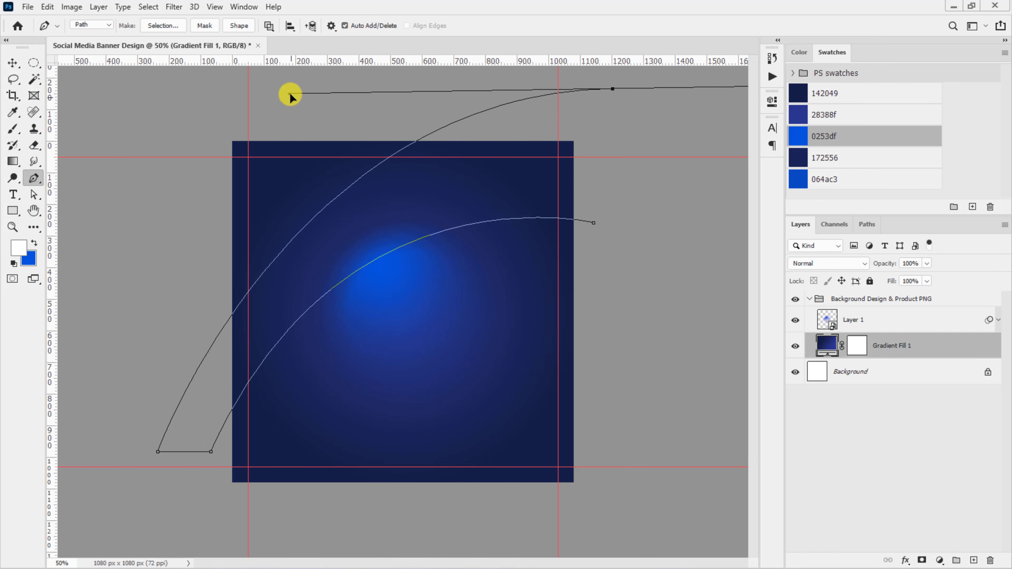
drag(613, 88, 605, 111)
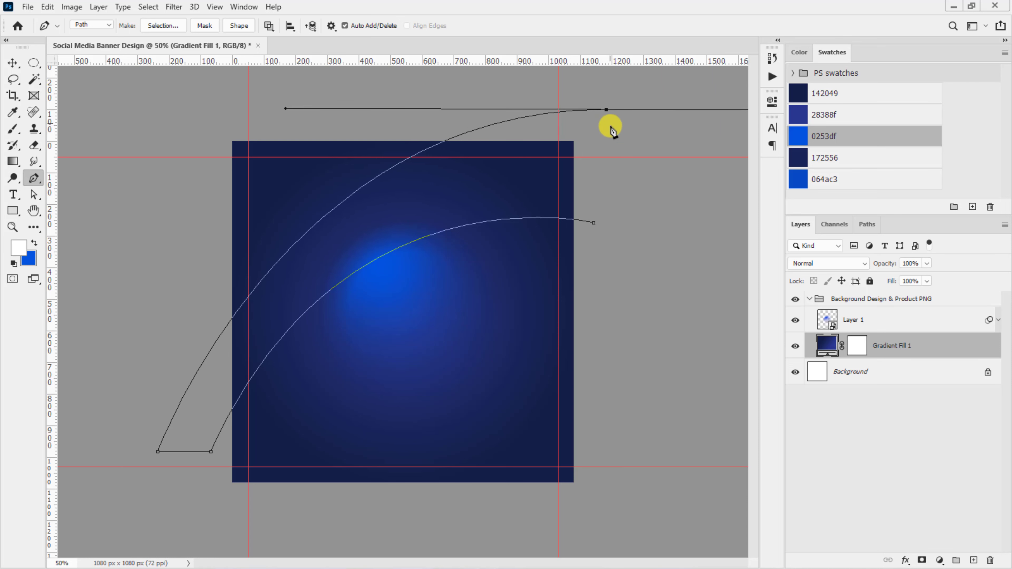
drag(594, 224, 598, 231)
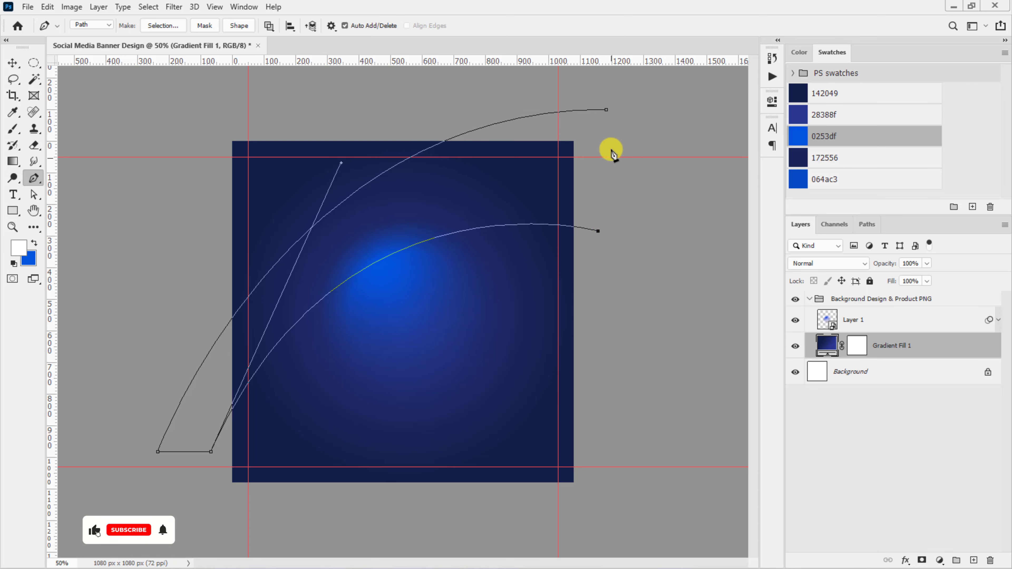
click(607, 110)
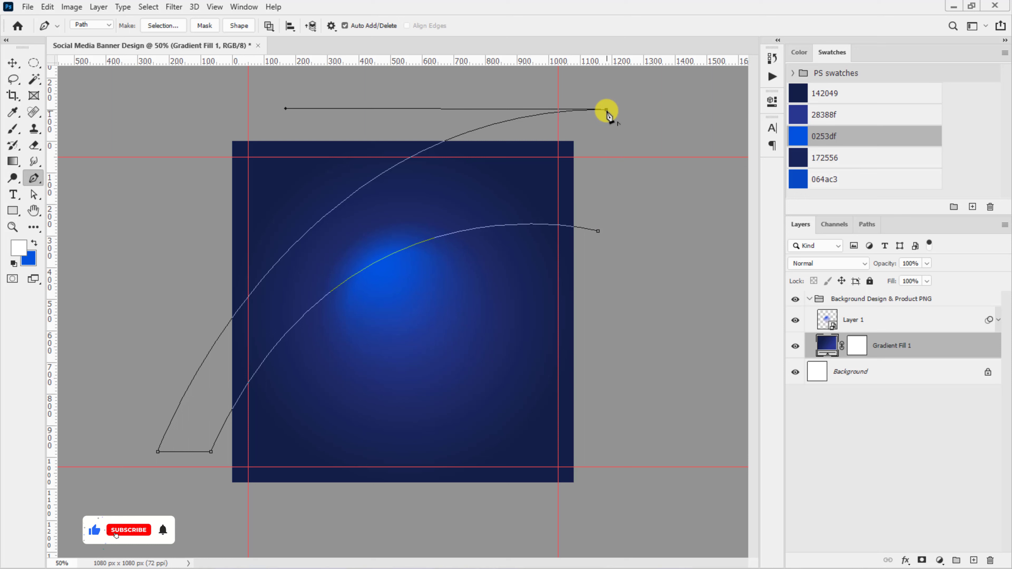
click(599, 231)
click(242, 26)
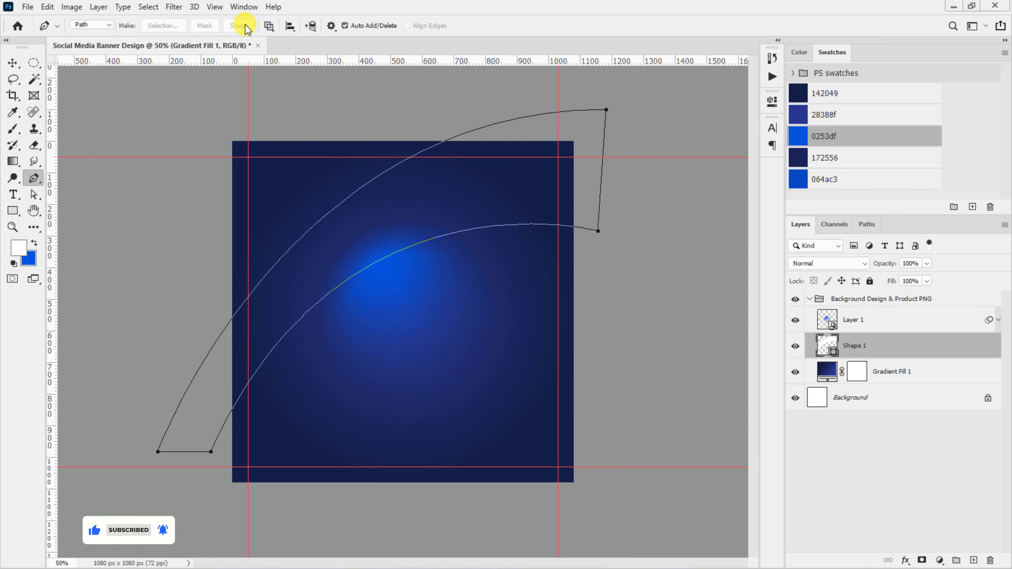
Change Shape 1's fill to a Foreground to Transparent gradient
key(v)
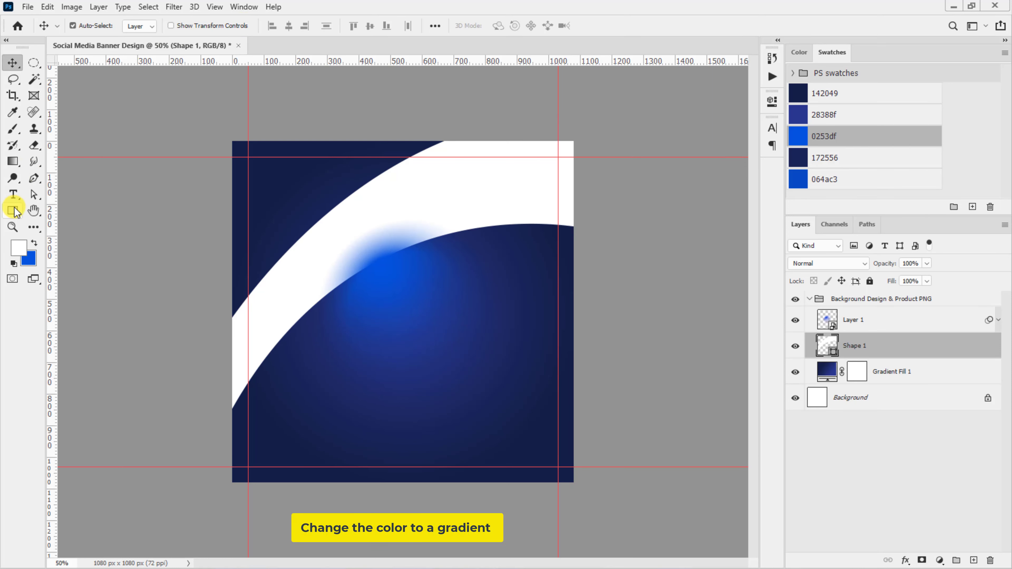
click(13, 211)
click(142, 26)
click(113, 49)
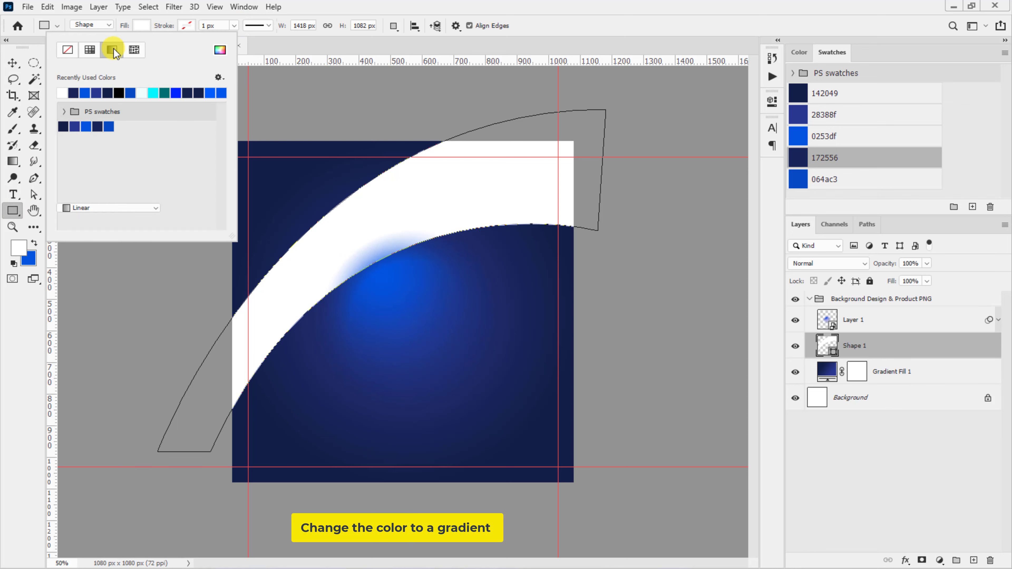
double_click(824, 341)
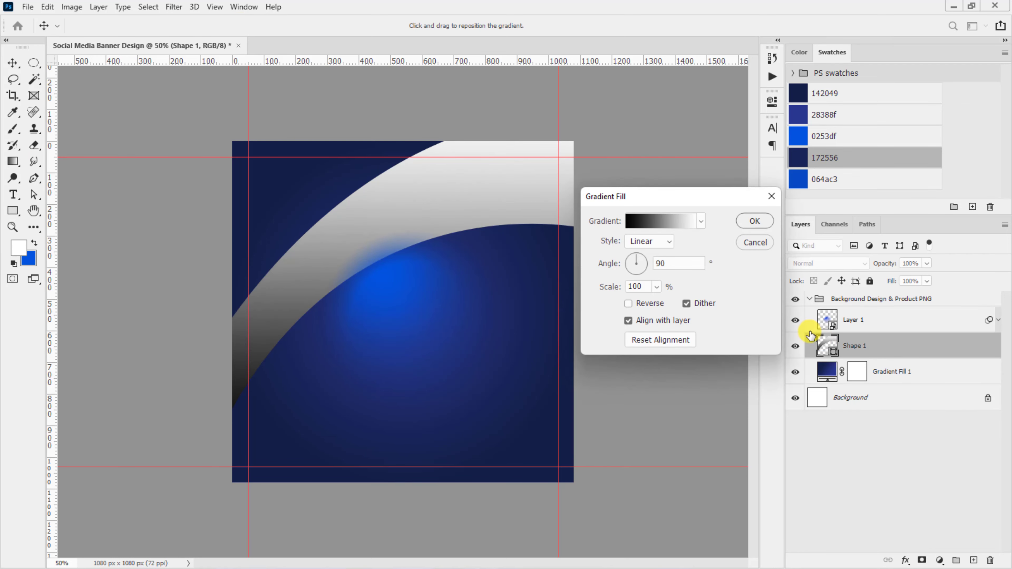
click(656, 222)
click(593, 257)
click(627, 276)
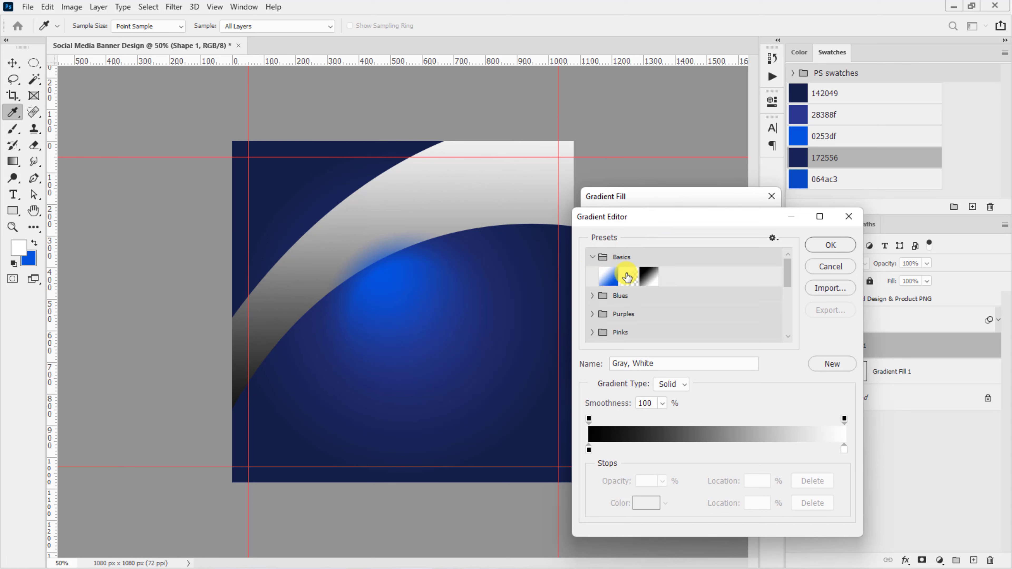
Set the gradient stops to 0253df and 172556 and reverse the gradient
click(595, 449)
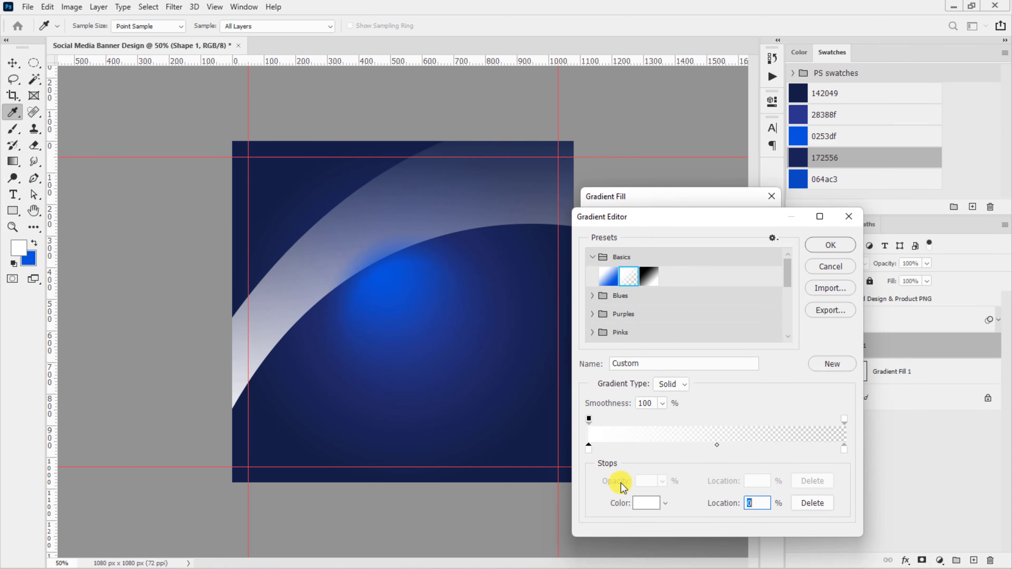
click(641, 505)
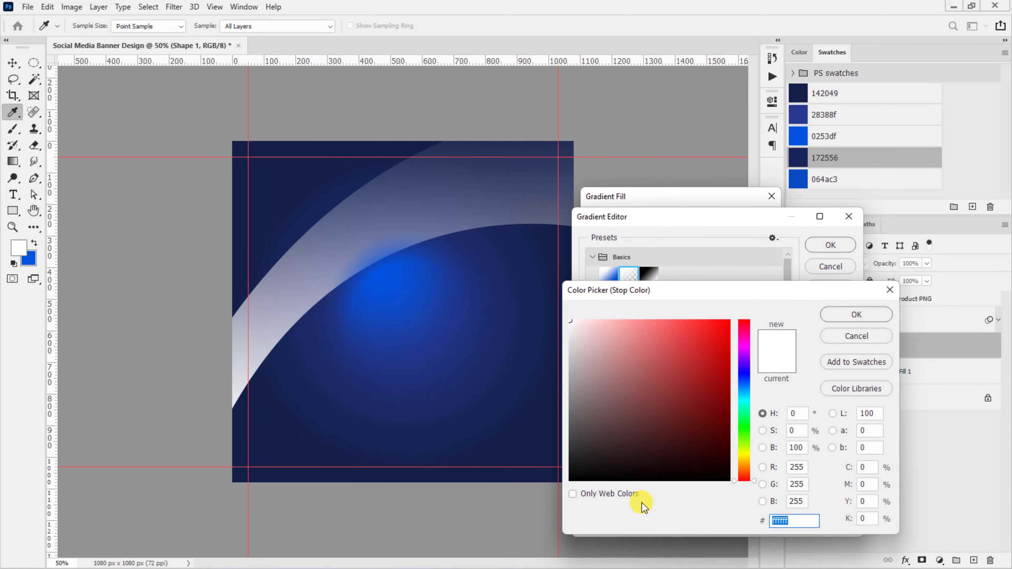
click(800, 136)
click(861, 316)
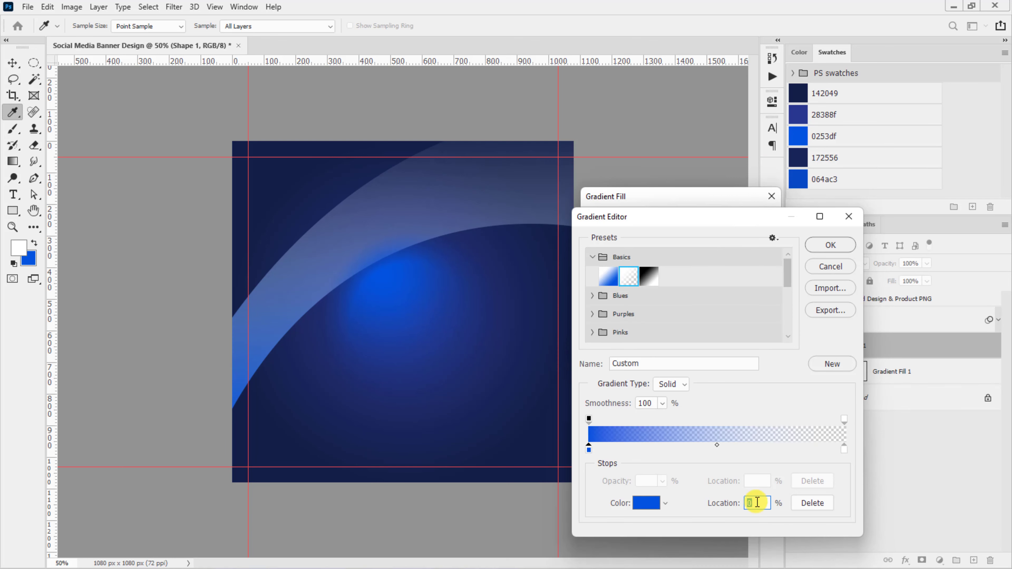
text(24)
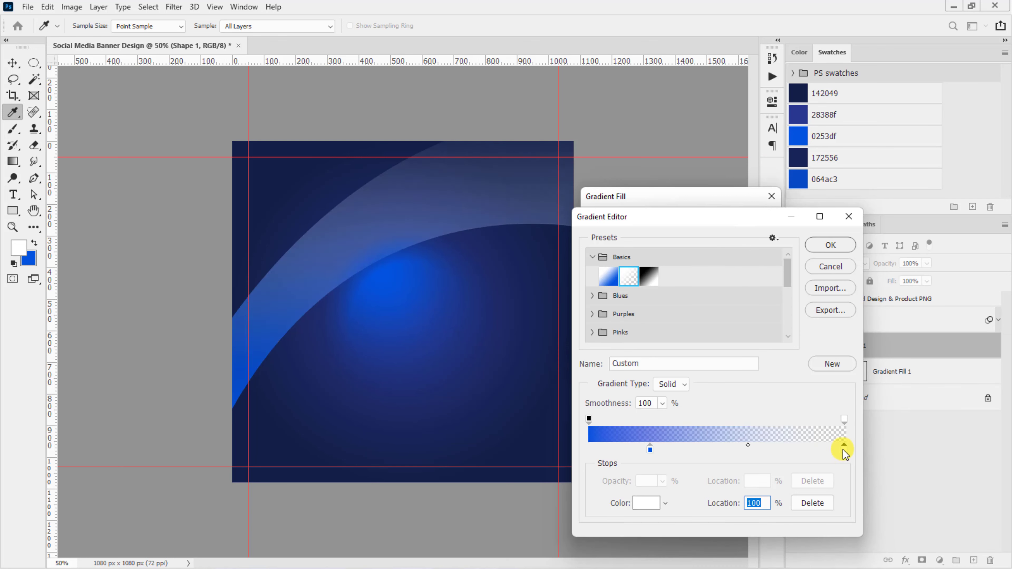
click(649, 509)
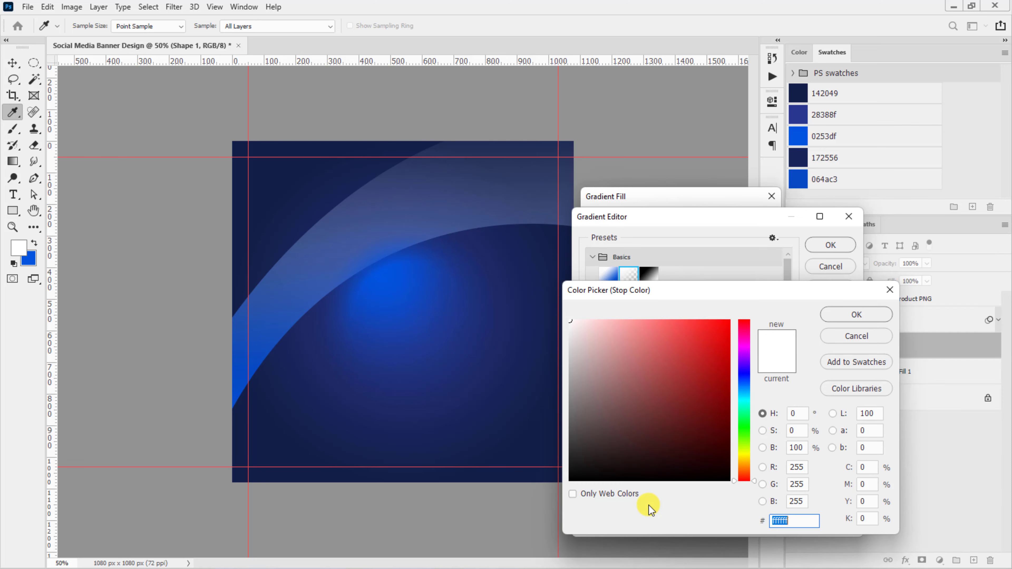
click(799, 160)
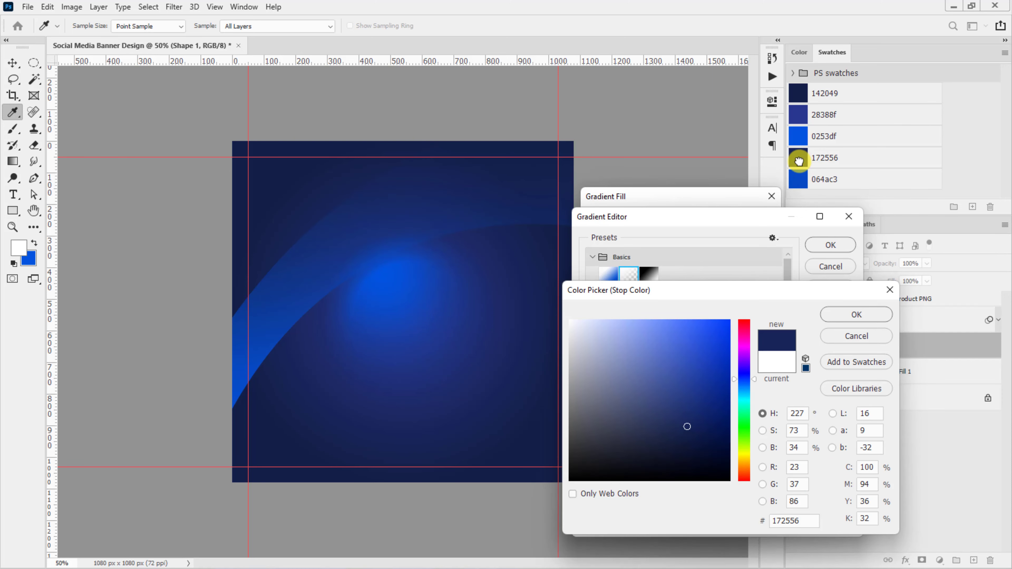
click(847, 315)
click(831, 245)
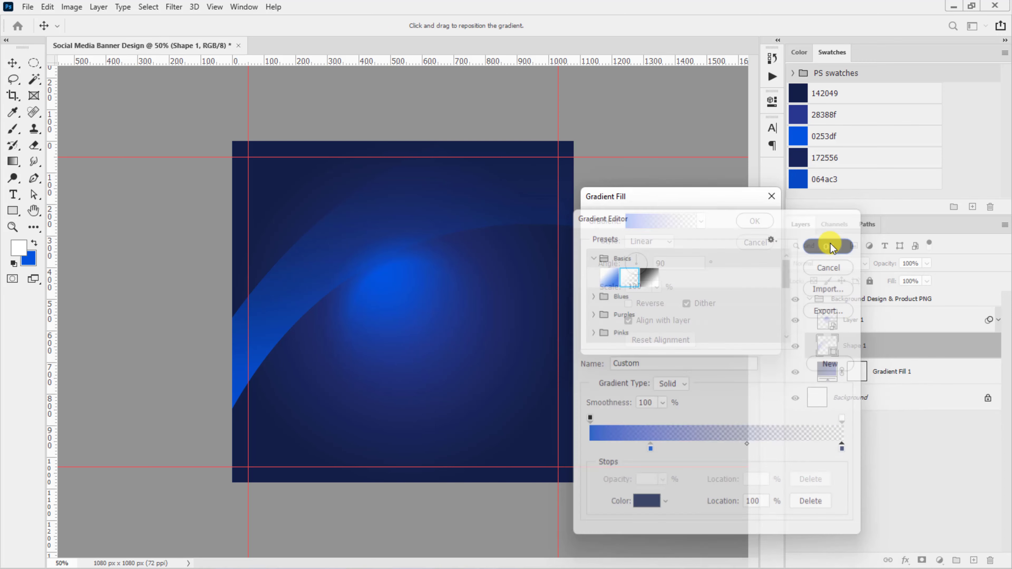
click(629, 304)
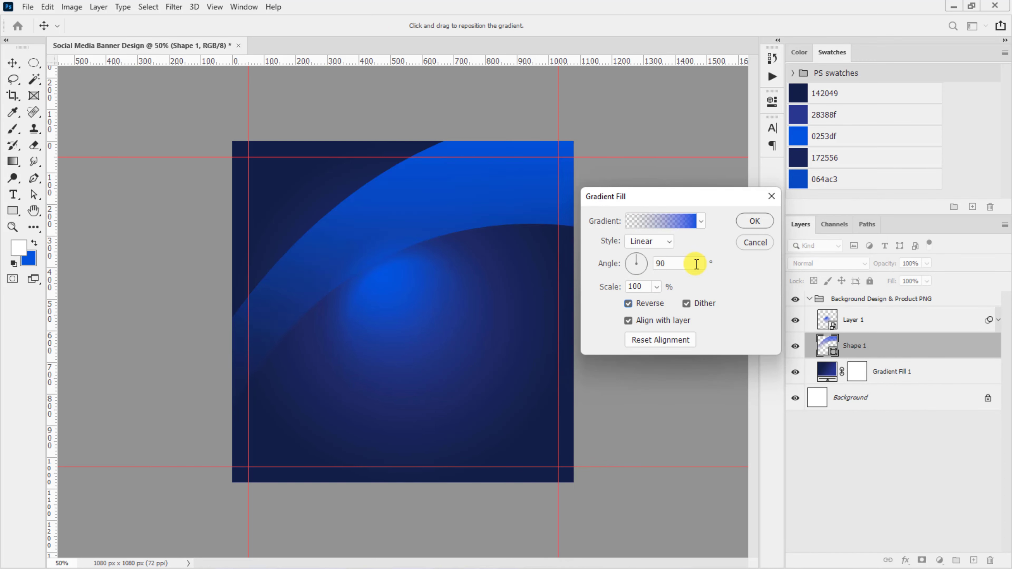
Apply the swoosh gradient and duplicate Shape 1 as Shape 1 copy
click(756, 221)
right_click(861, 345)
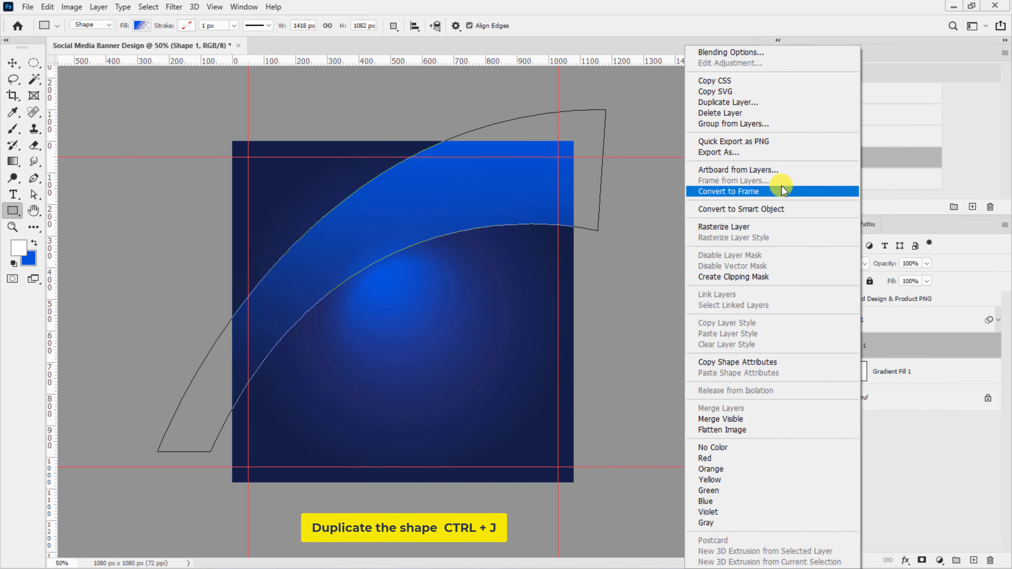
click(753, 104)
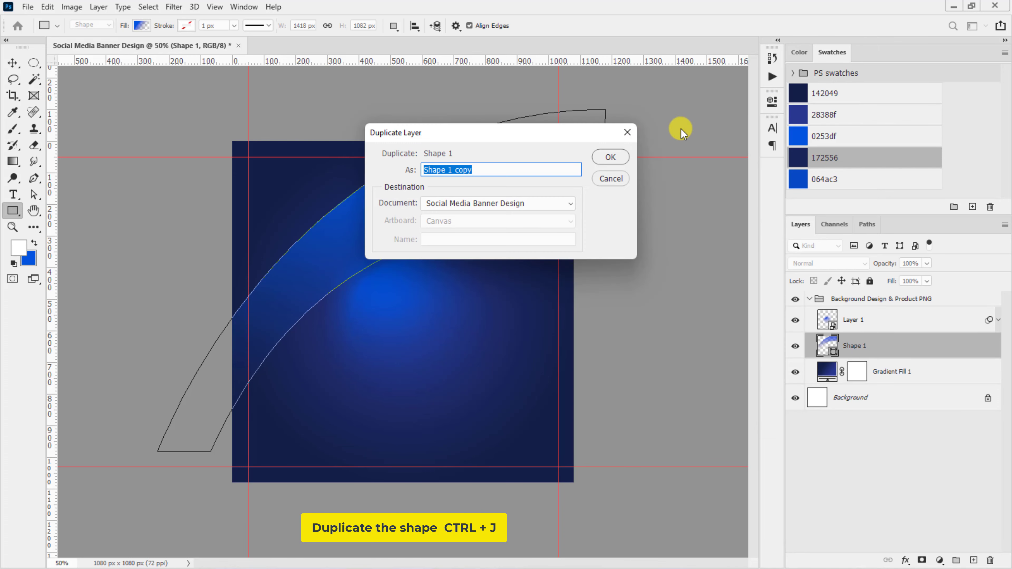
click(611, 158)
key(ctrl+t)
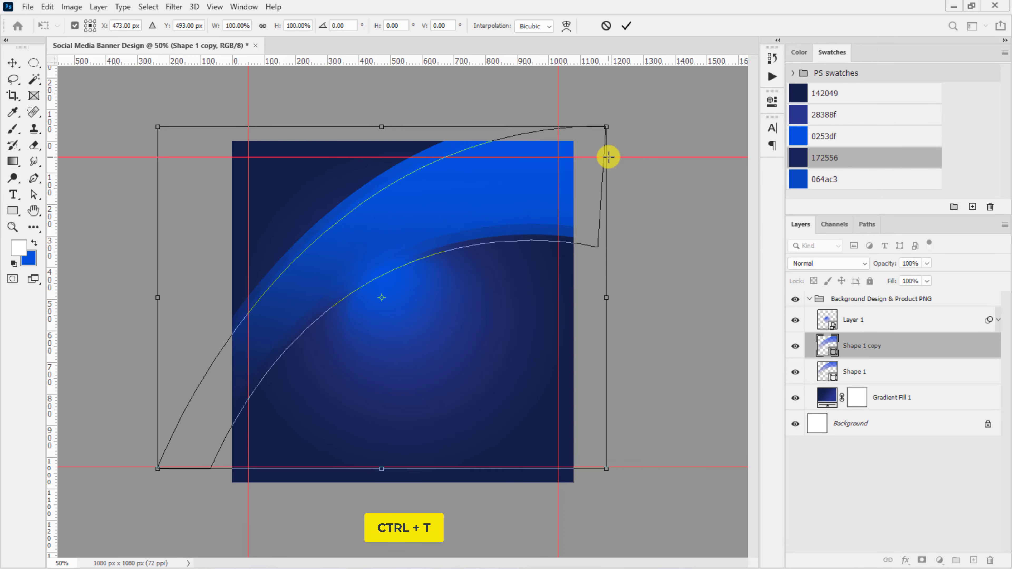
key(Return)
Un-reverse the copy's gradient and resize it into a second, lower band
double_click(822, 348)
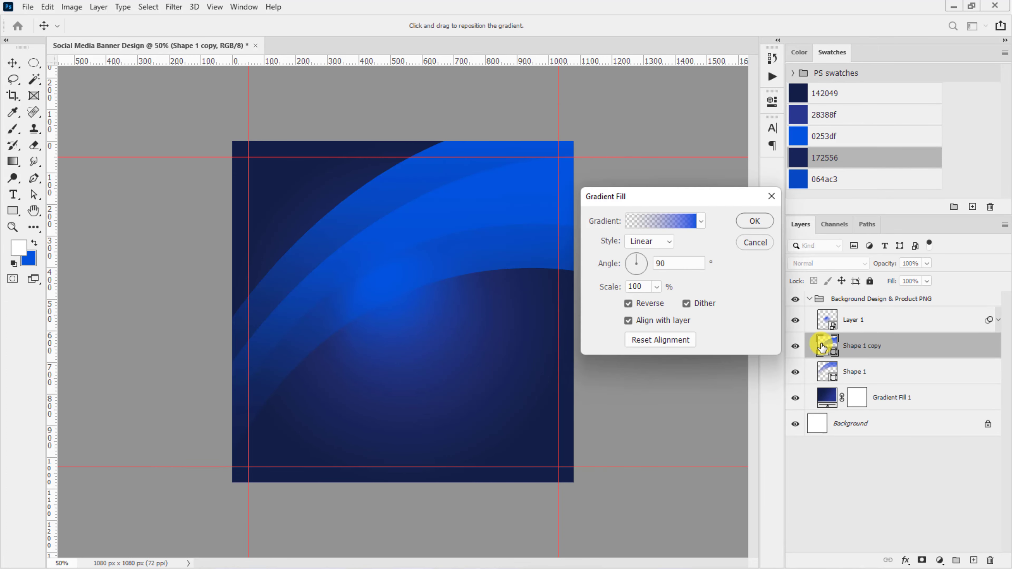
click(628, 304)
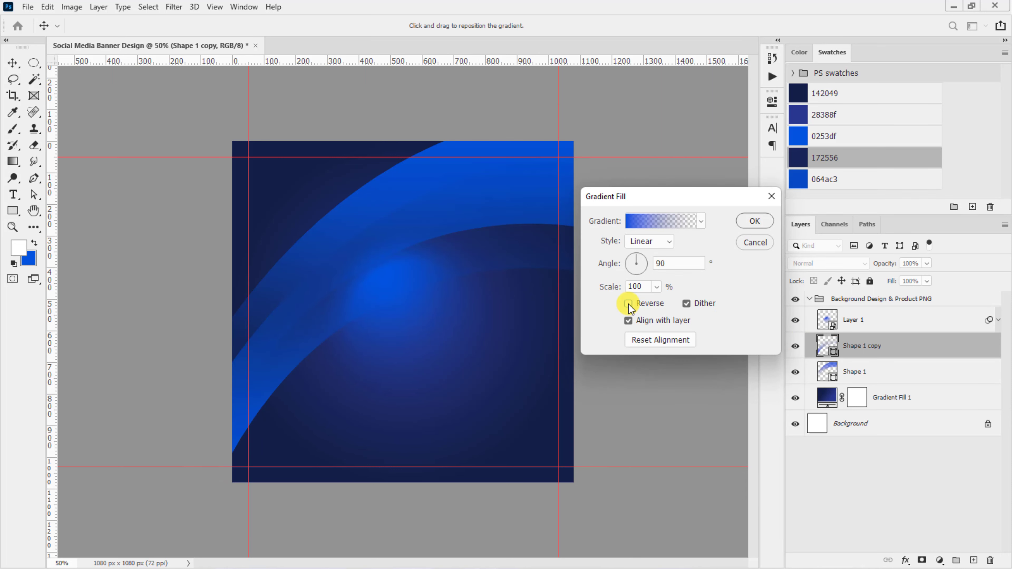
click(754, 221)
key(ctrl+t)
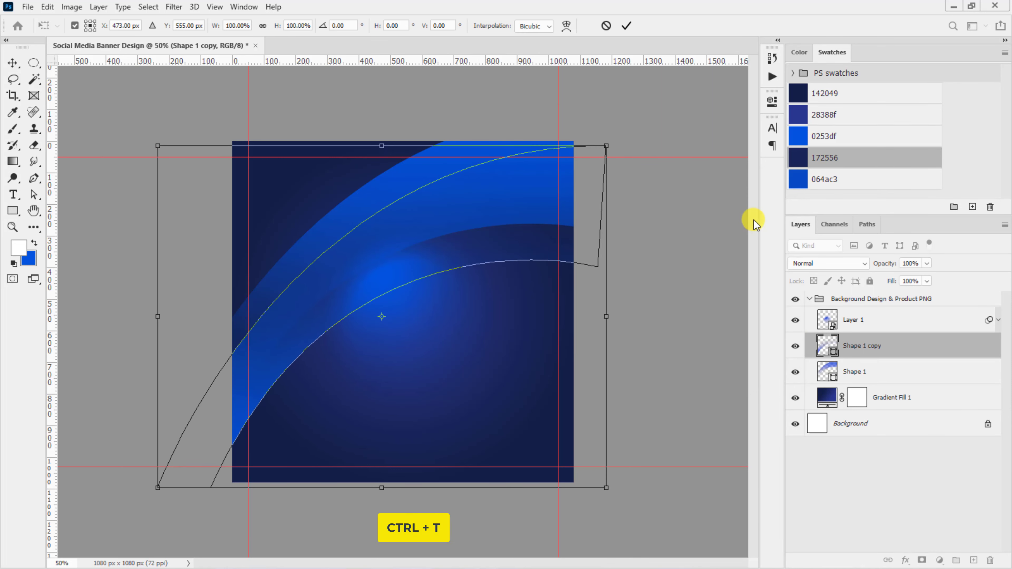
key(Return)
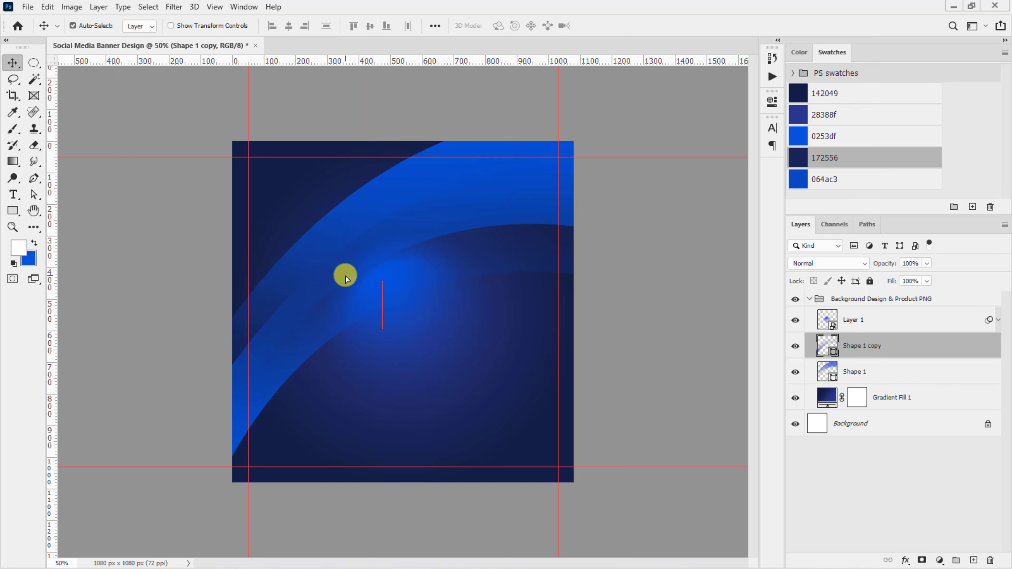
Group both swooshes as Group 1, duplicate the group, and flip the copy horizontally
click(402, 319)
click(863, 358)
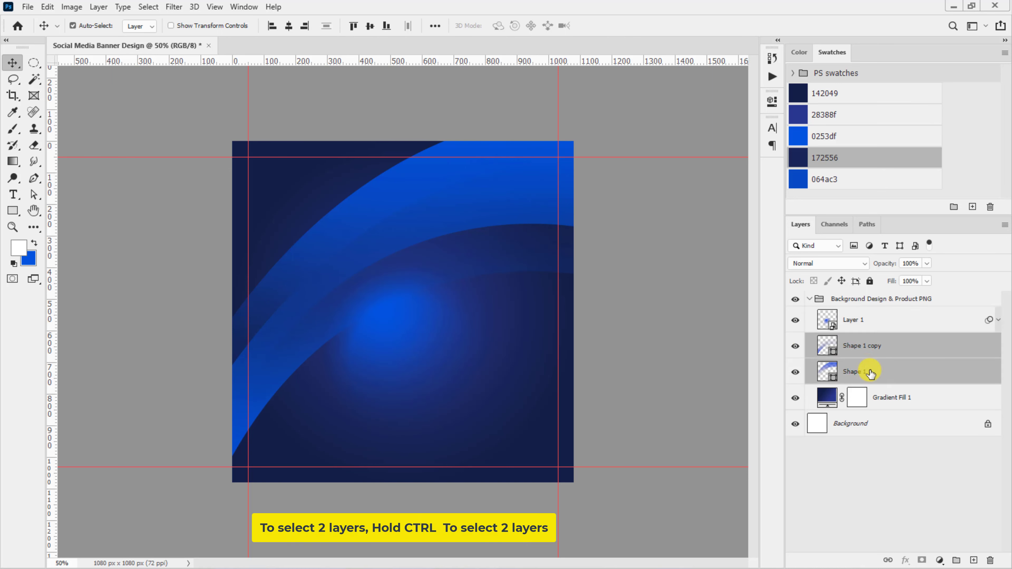
key(ctrl+g)
key(ctrl+j)
key(ctrl+t)
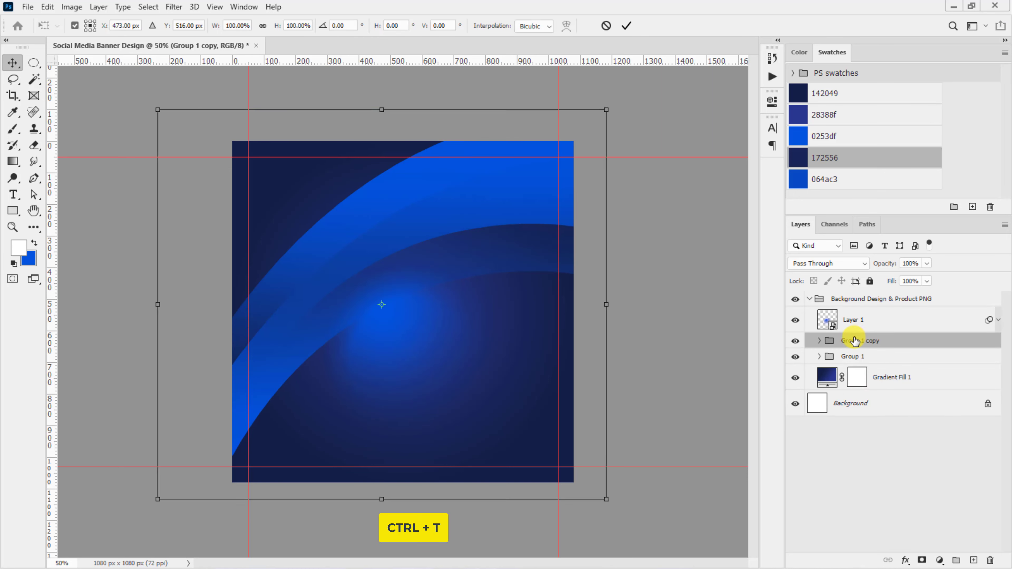
drag(409, 264, 417, 335)
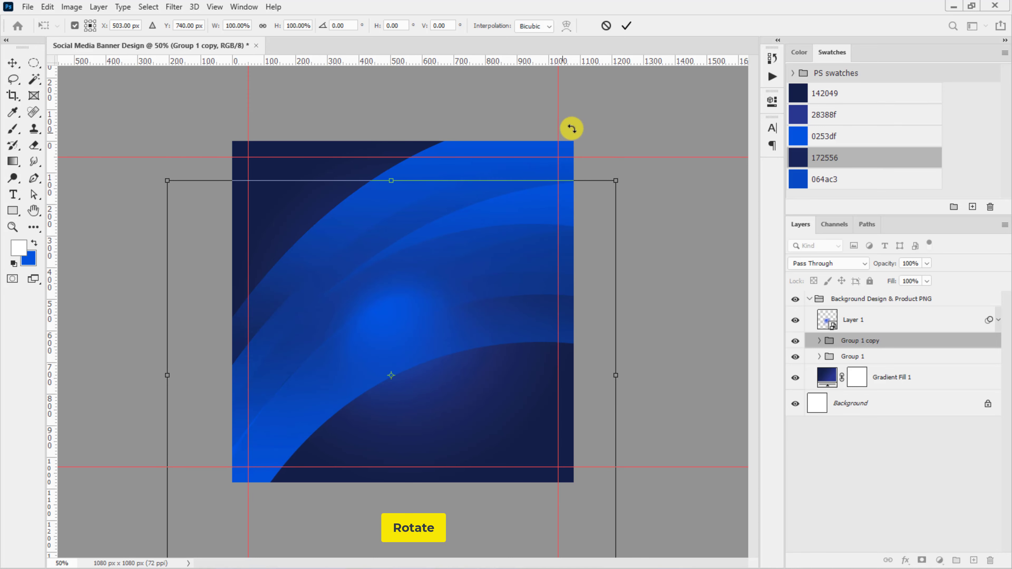
mouse_move(653, 303)
mouse_down()
mouse_move(663, 354)
mouse_move(405, 444)
mouse_up()
right_click(405, 444)
click(444, 426)
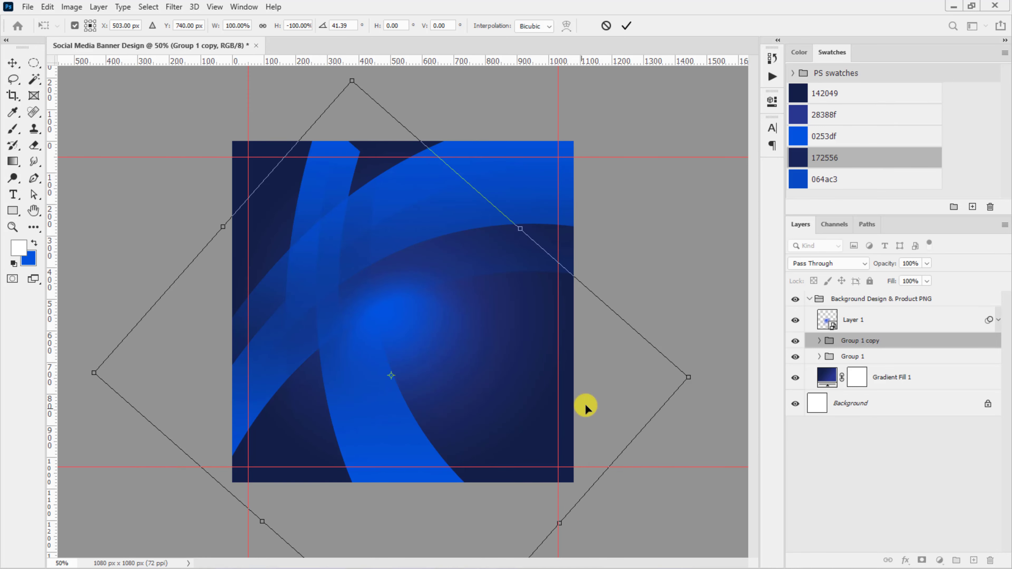
Shrink, rotate to about 8° and position the flipped swirl across the banner's centre
drag(690, 375, 545, 446)
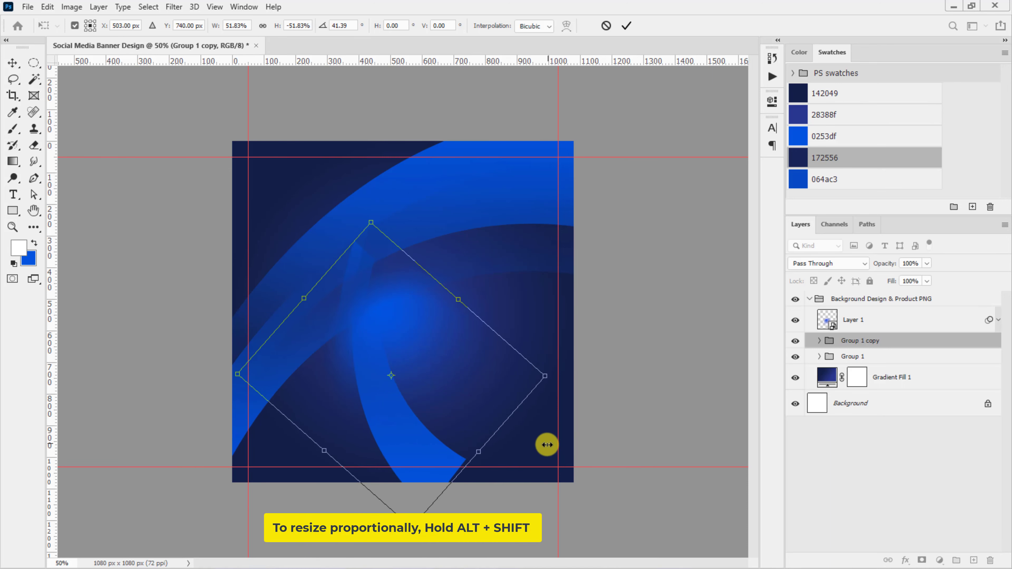
drag(420, 443, 534, 463)
drag(696, 407, 715, 330)
mouse_move(581, 443)
mouse_down()
mouse_move(515, 456)
mouse_move(560, 465)
mouse_up()
drag(649, 355, 674, 339)
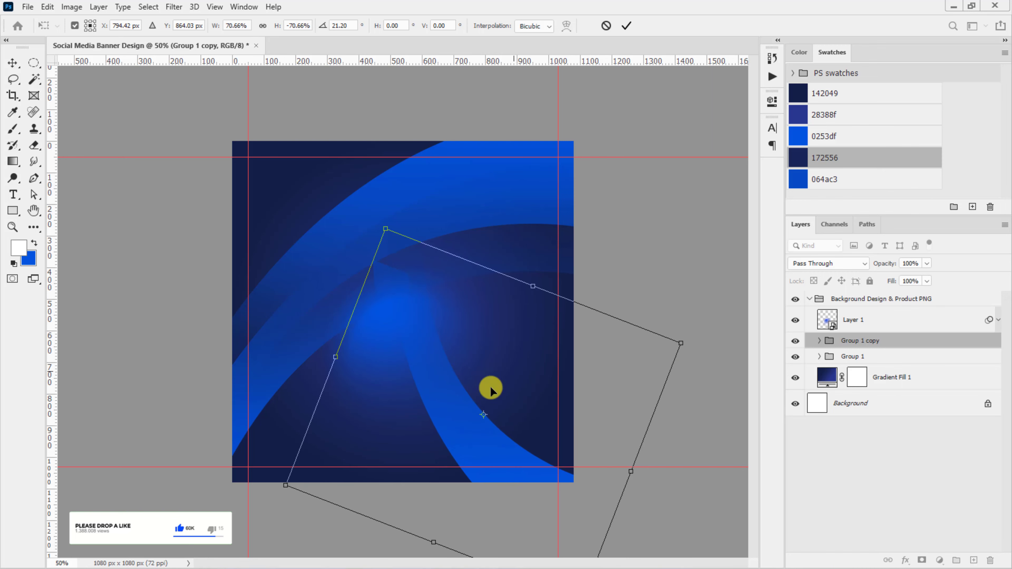
drag(455, 431, 461, 421)
drag(713, 335, 694, 276)
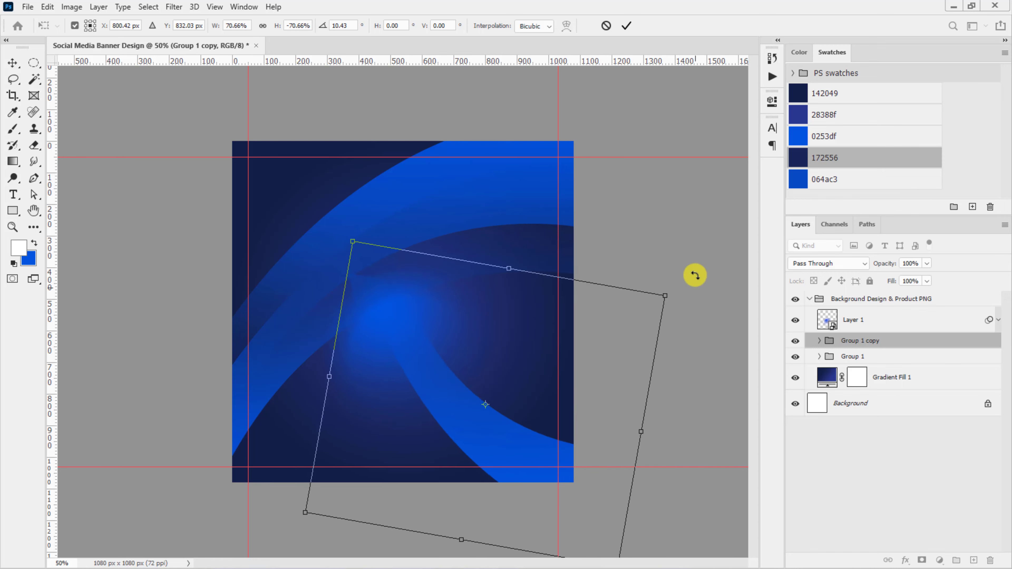
drag(497, 441, 470, 411)
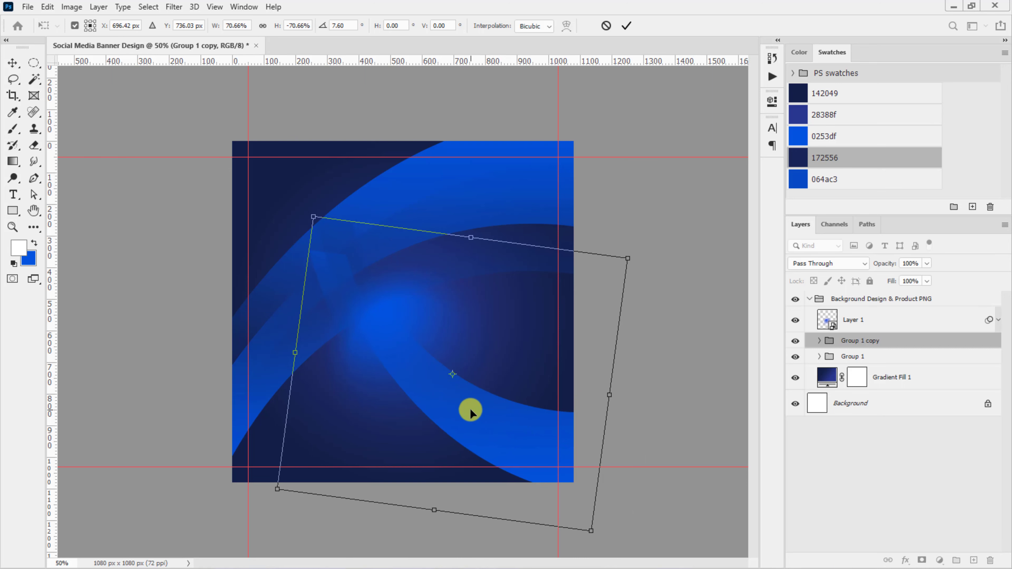
key(Return)
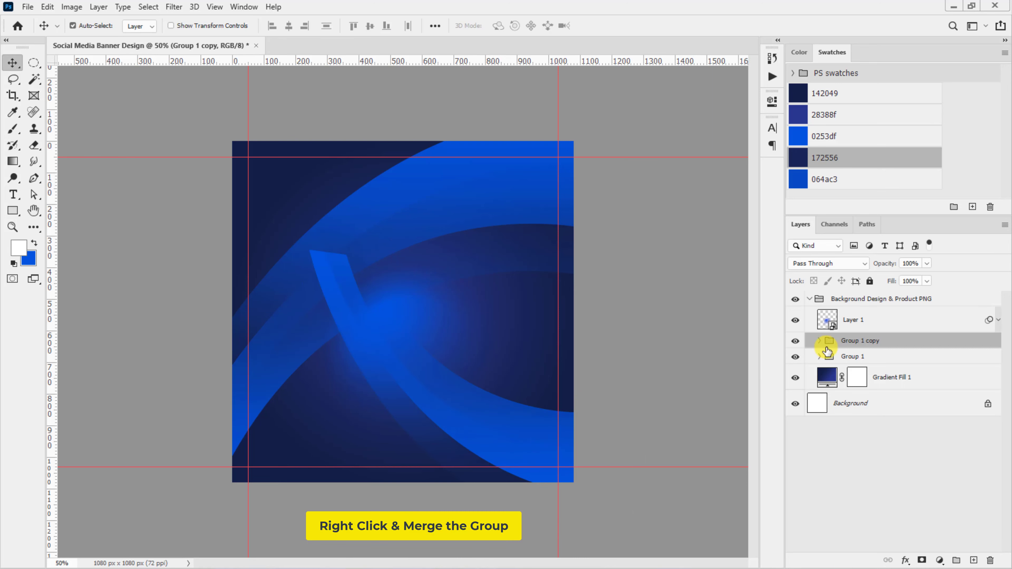
Merge Group 1 copy into a single layer and switch its transform to Warp
right_click(853, 341)
click(877, 469)
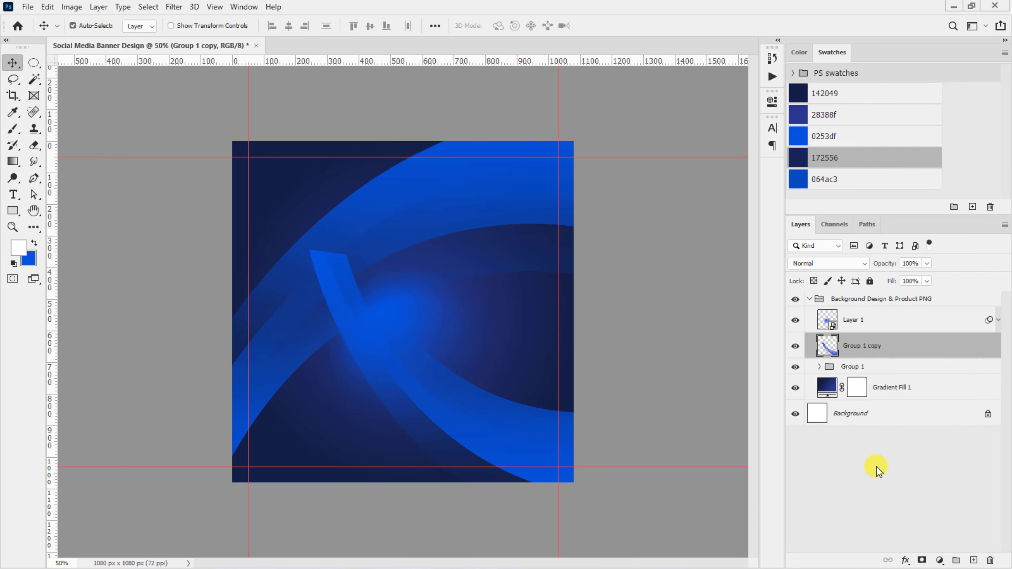
key(ctrl+t)
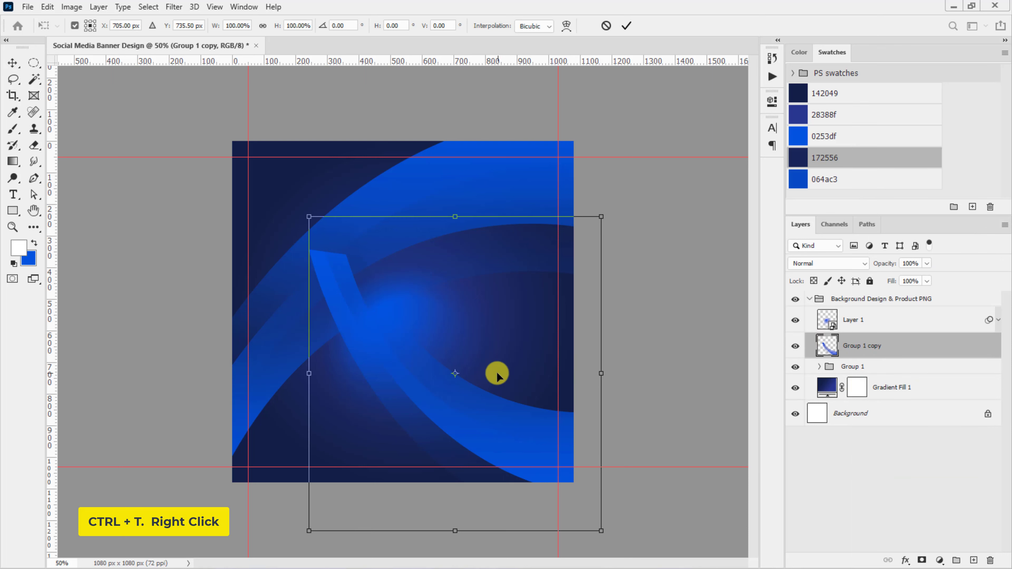
right_click(478, 372)
click(501, 223)
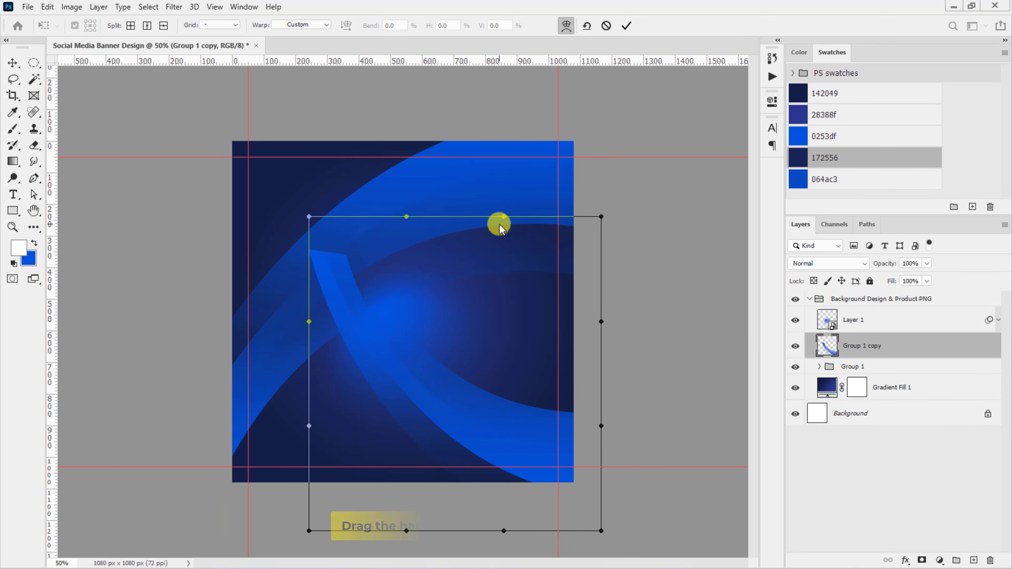
Bend the warp mesh so the swirl curls toward the right edge, then commit it
drag(309, 218, 876, 321)
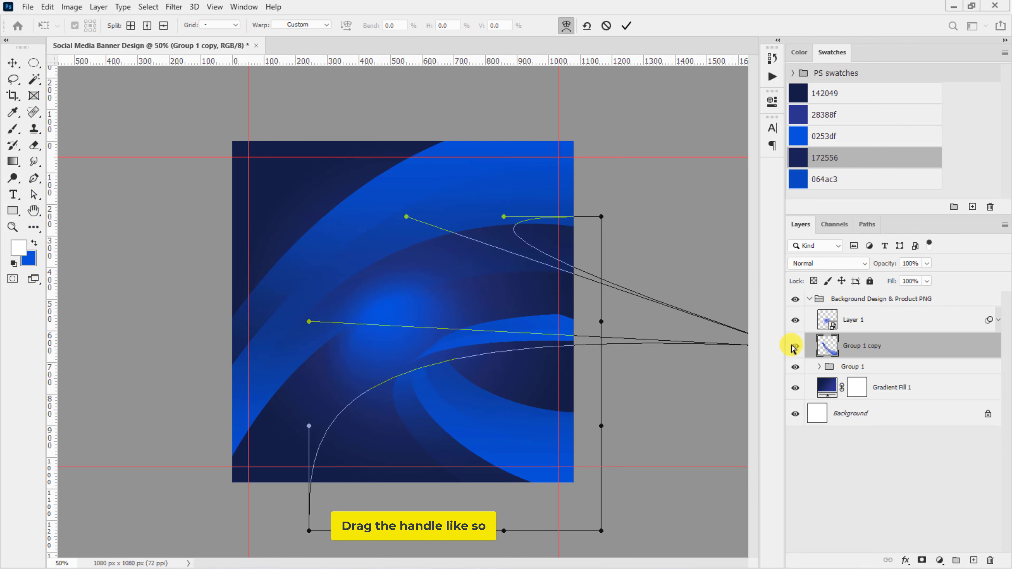
drag(309, 321, 325, 243)
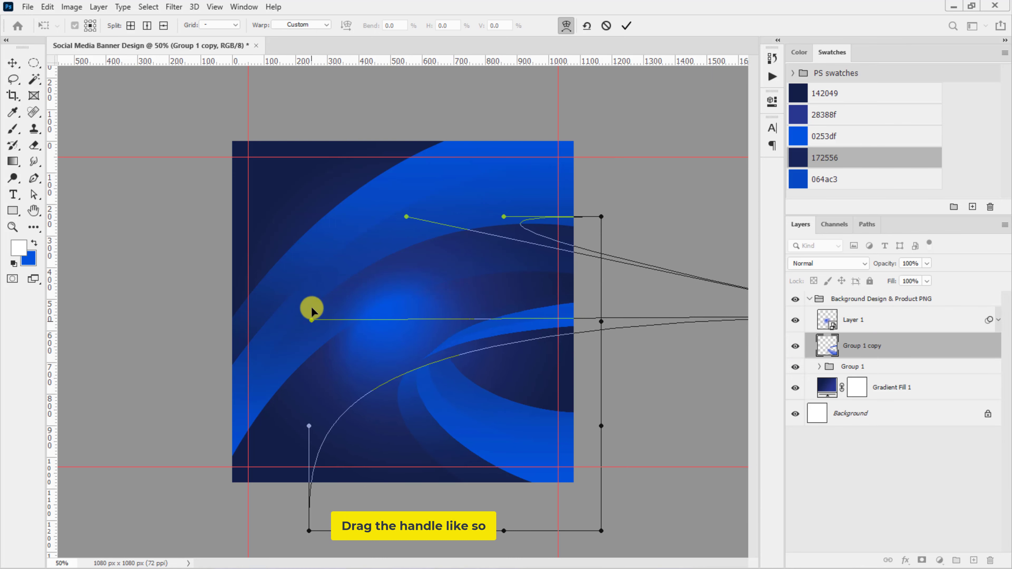
key(ctrl+minus)
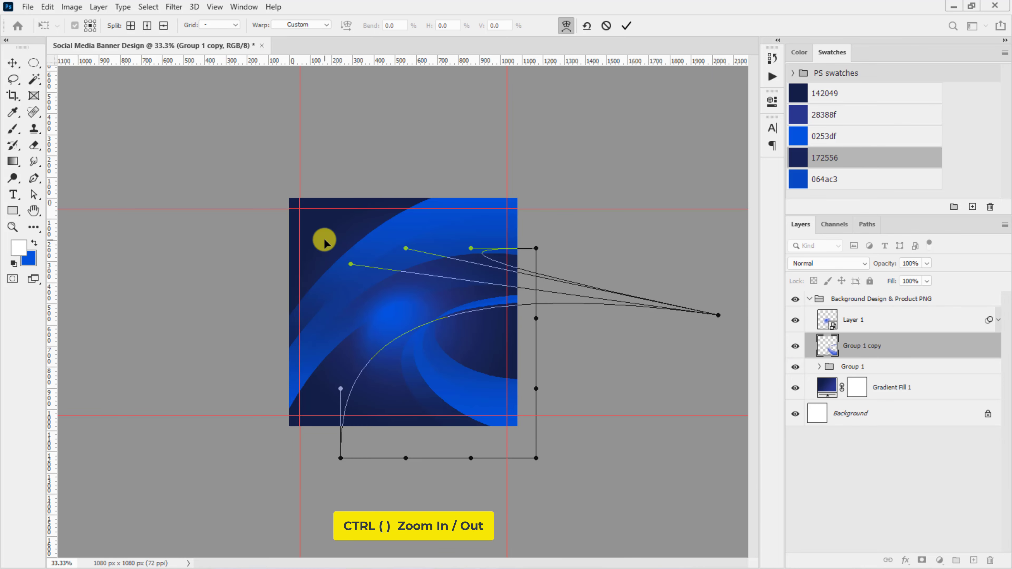
drag(720, 319, 717, 325)
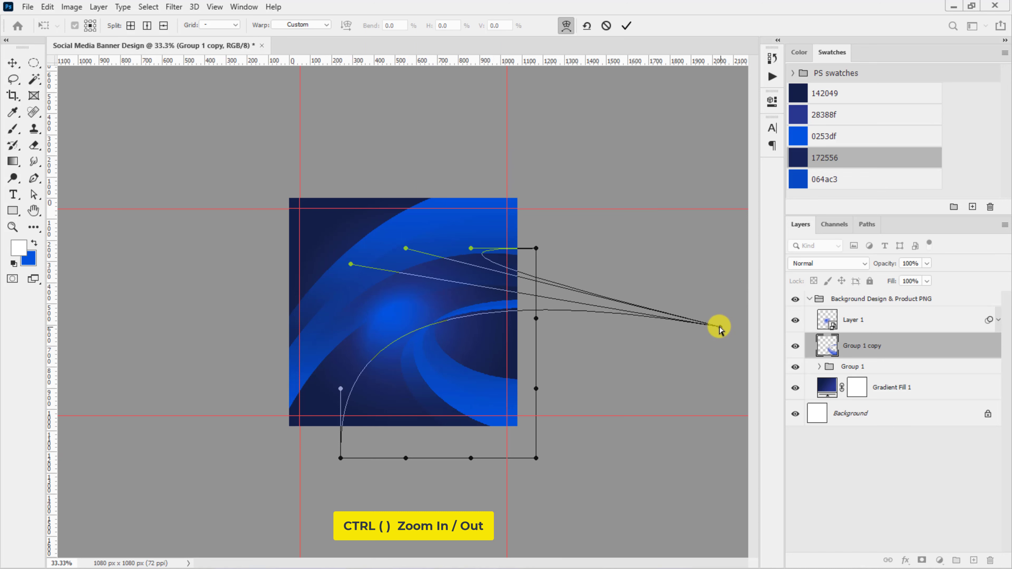
click(633, 27)
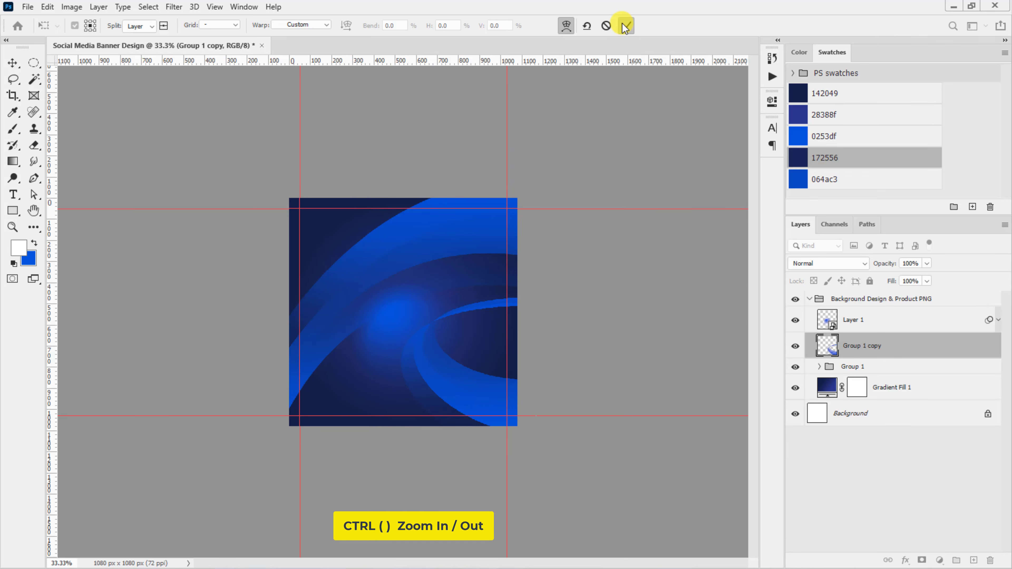
key(ctrl+plus)
key(ctrl+t)
click(627, 26)
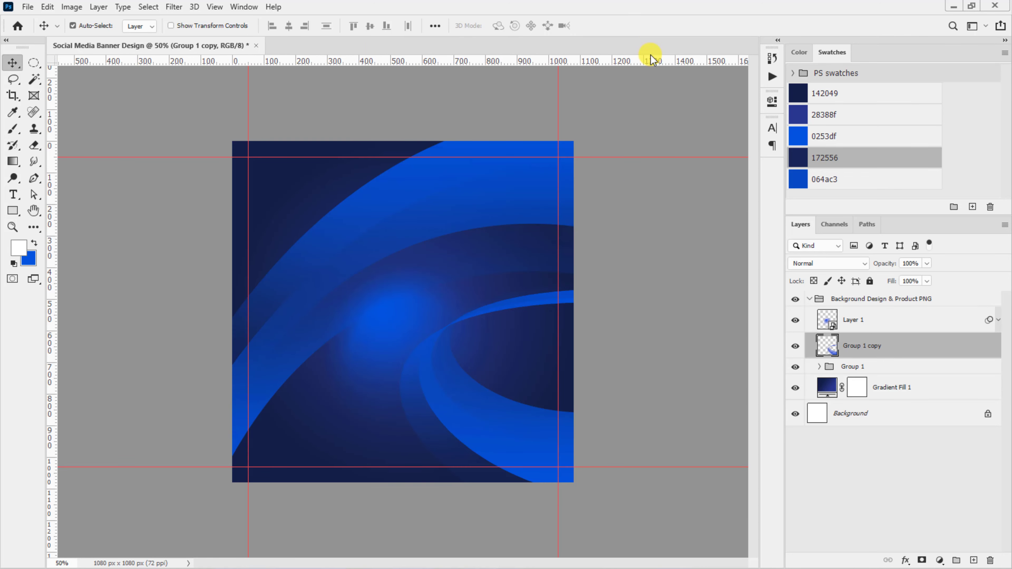
click(838, 322)
Place the Sneakers-PNG-Picture file onto the banner as an embedded layer
click(27, 7)
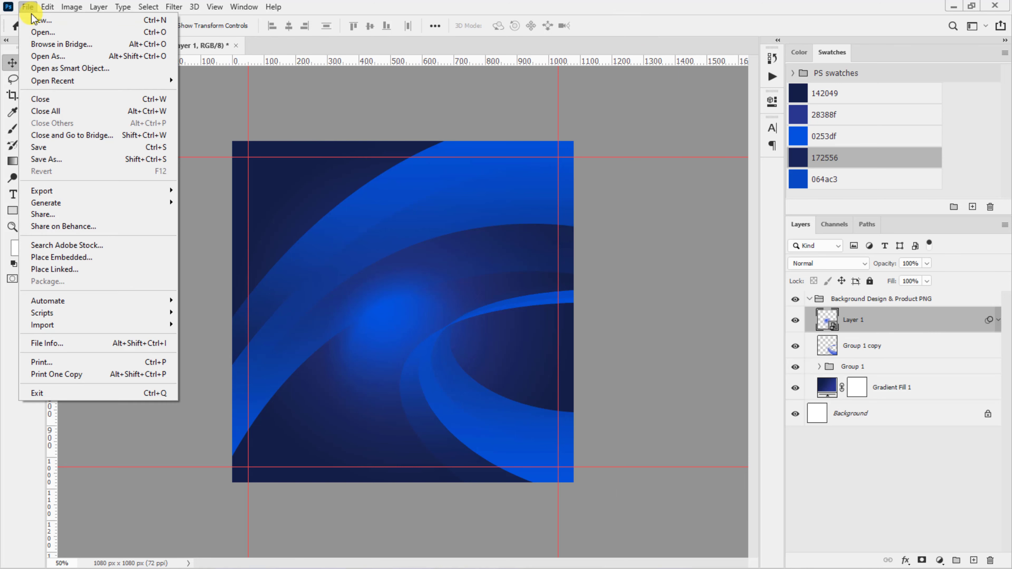
click(80, 258)
click(225, 125)
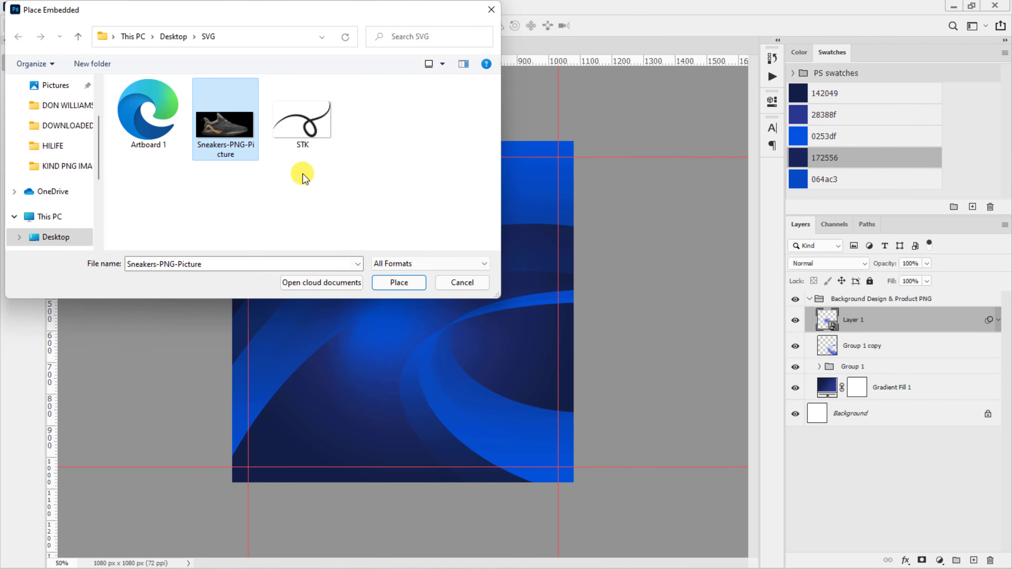
click(399, 283)
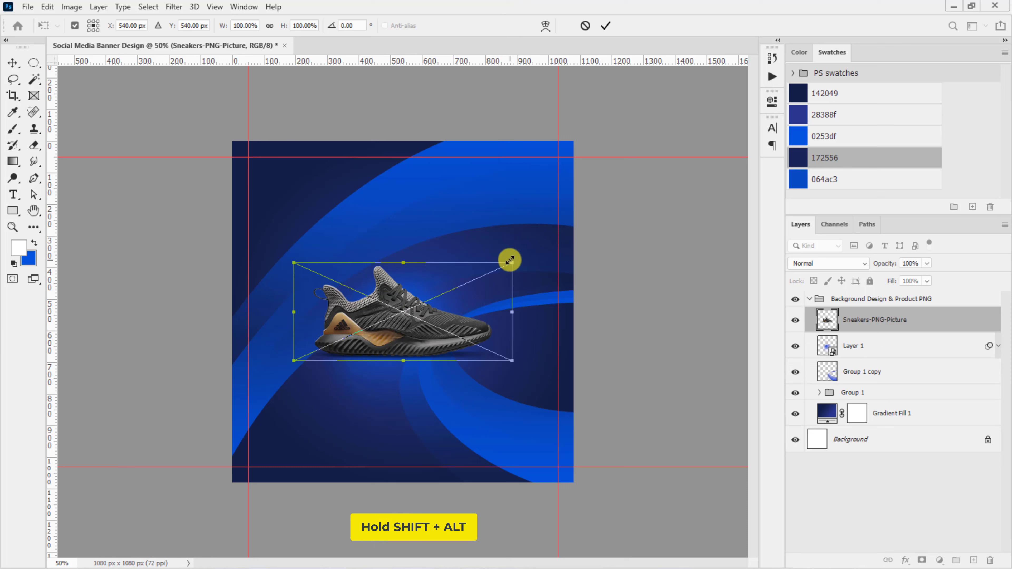
Enlarge, flip horizontally, tilt upward and reposition the sneaker near the canvas centre
drag(510, 260, 577, 234)
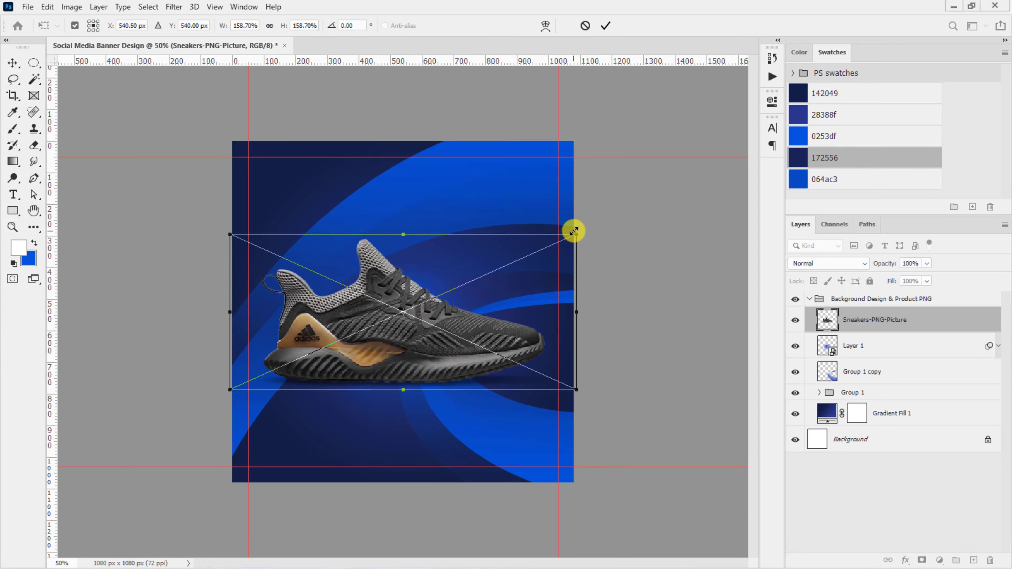
right_click(494, 325)
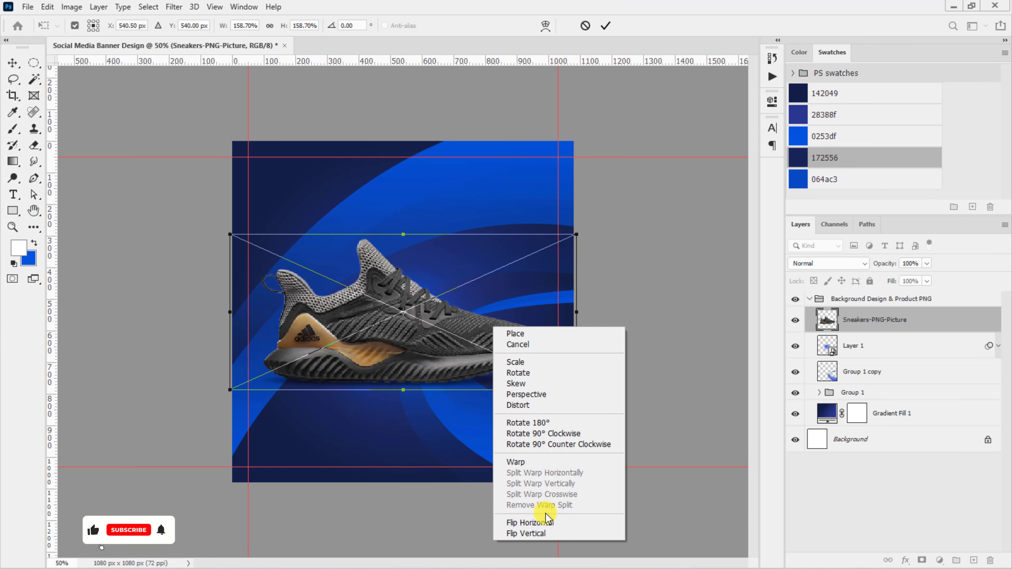
click(549, 523)
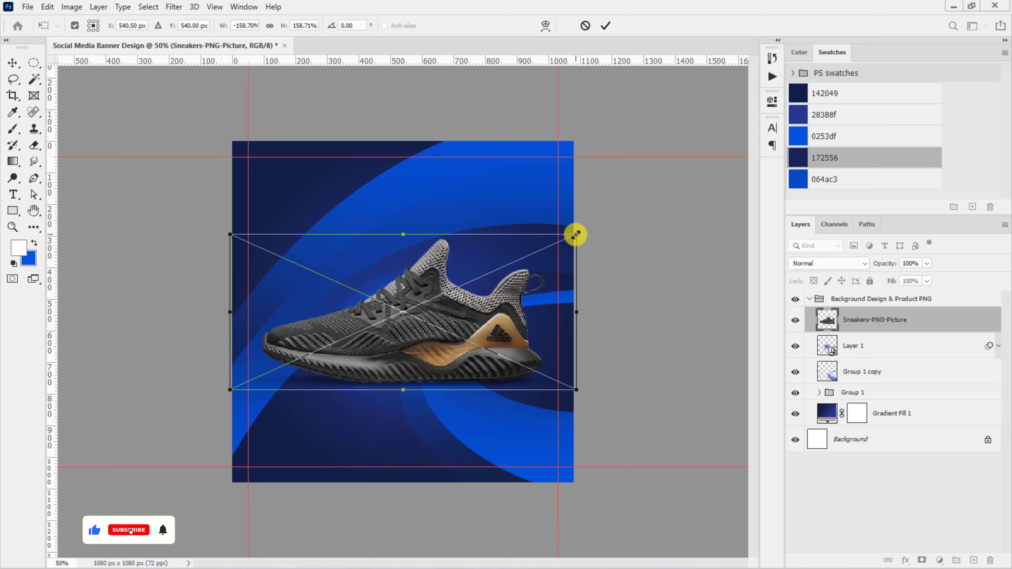
drag(583, 227, 497, 193)
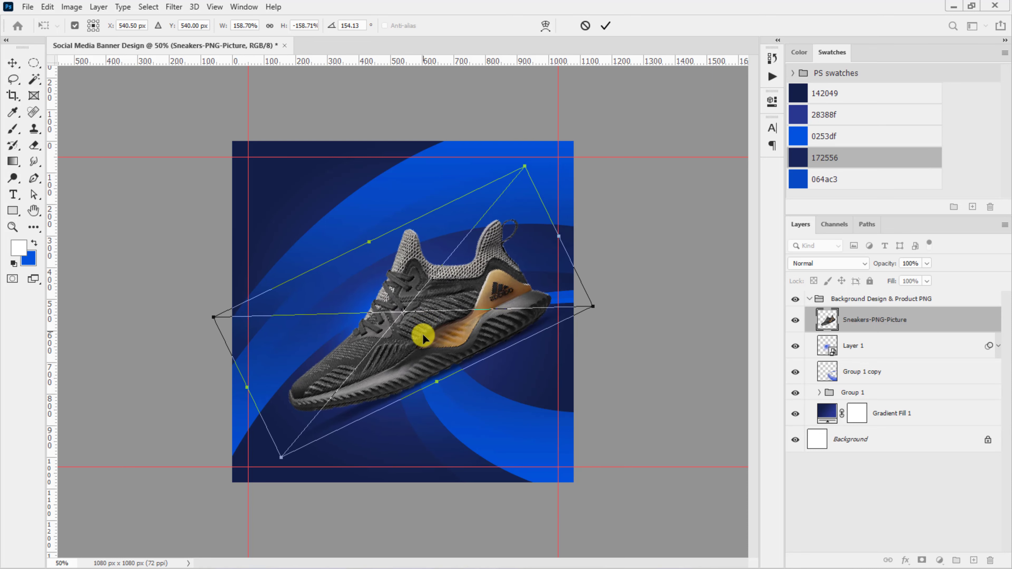
mouse_move(423, 333)
mouse_down()
mouse_move(281, 478)
mouse_move(298, 495)
mouse_up()
key(Return)
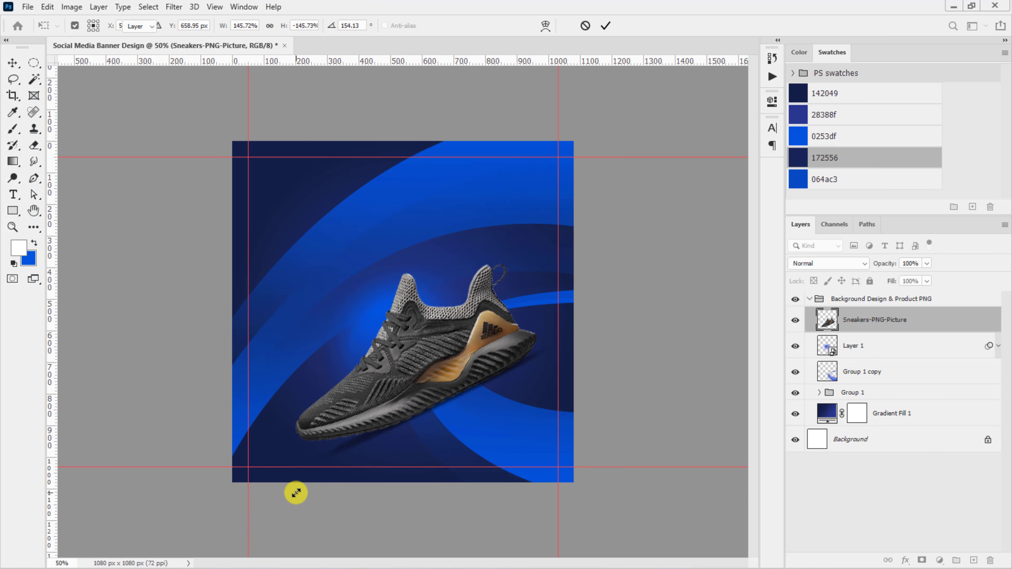
Enlarge the Layer 1 blue glow to about 187% and centre it behind the sneaker
click(855, 345)
key(ctrl+t)
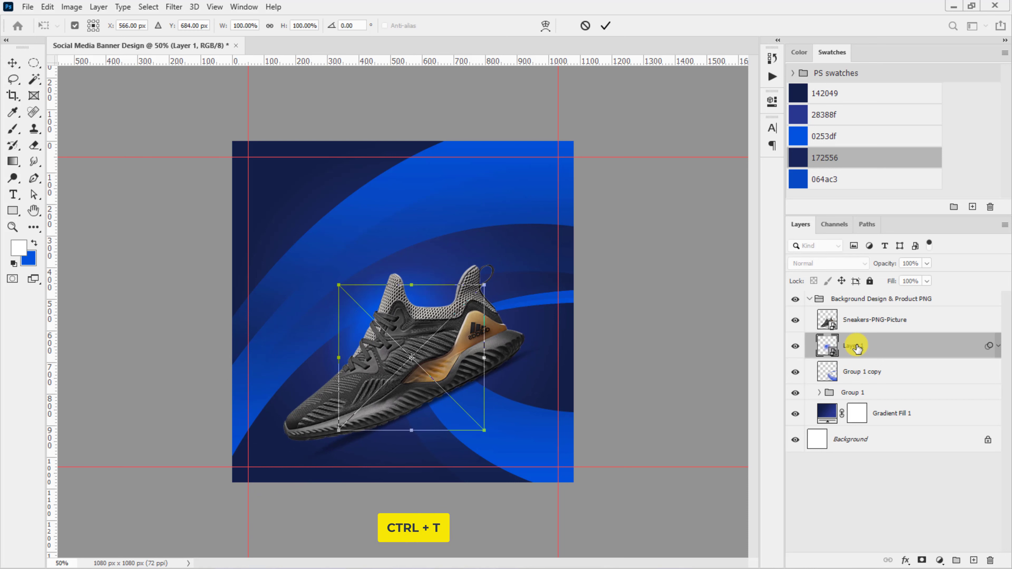
drag(425, 321, 399, 331)
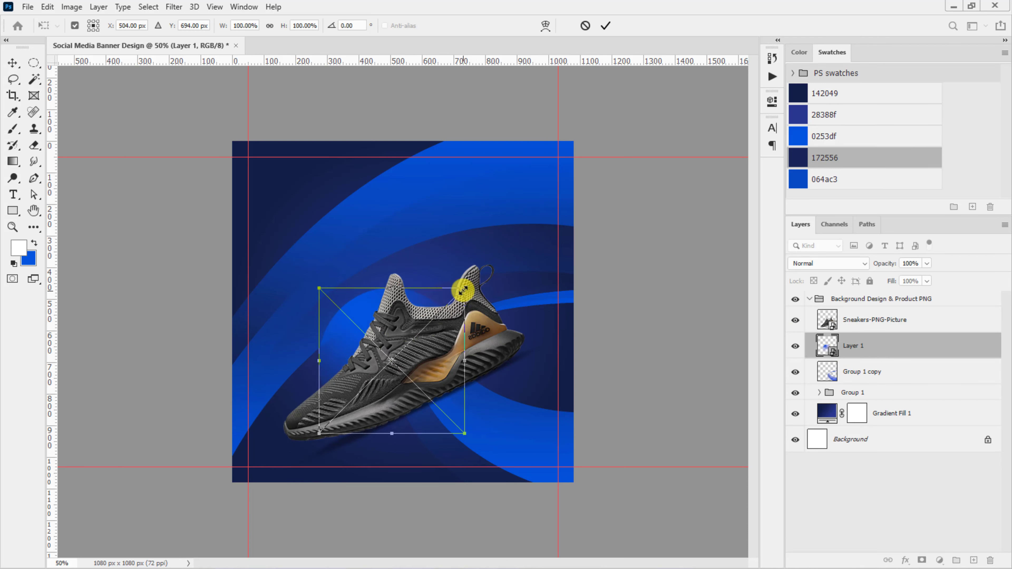
drag(463, 289, 487, 276)
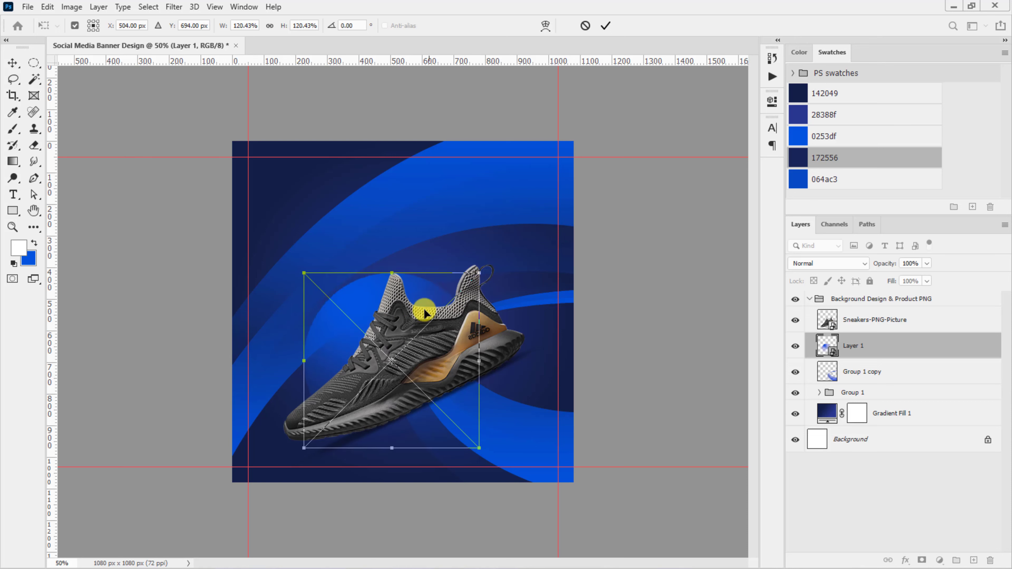
drag(488, 276, 552, 240)
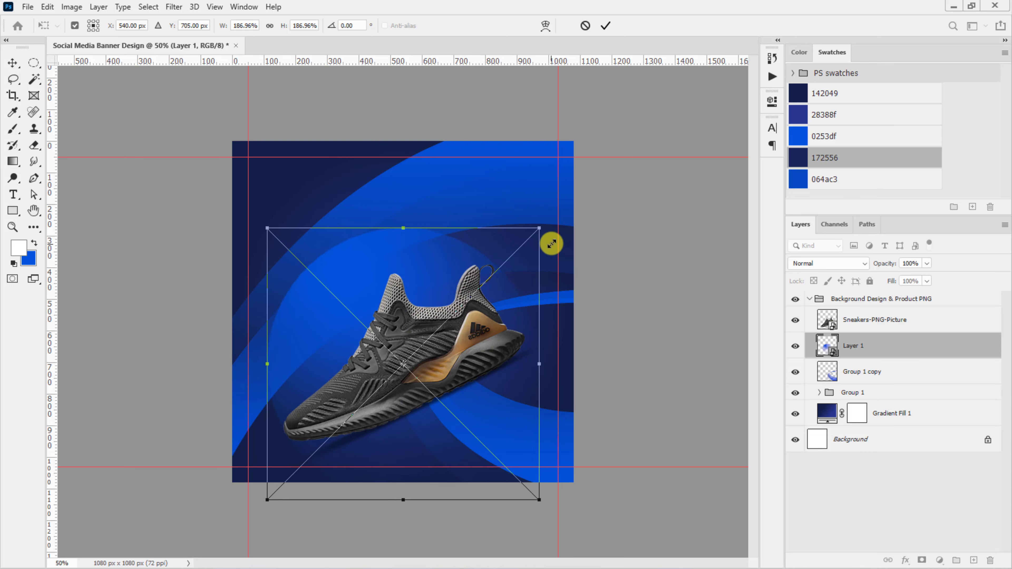
key(Return)
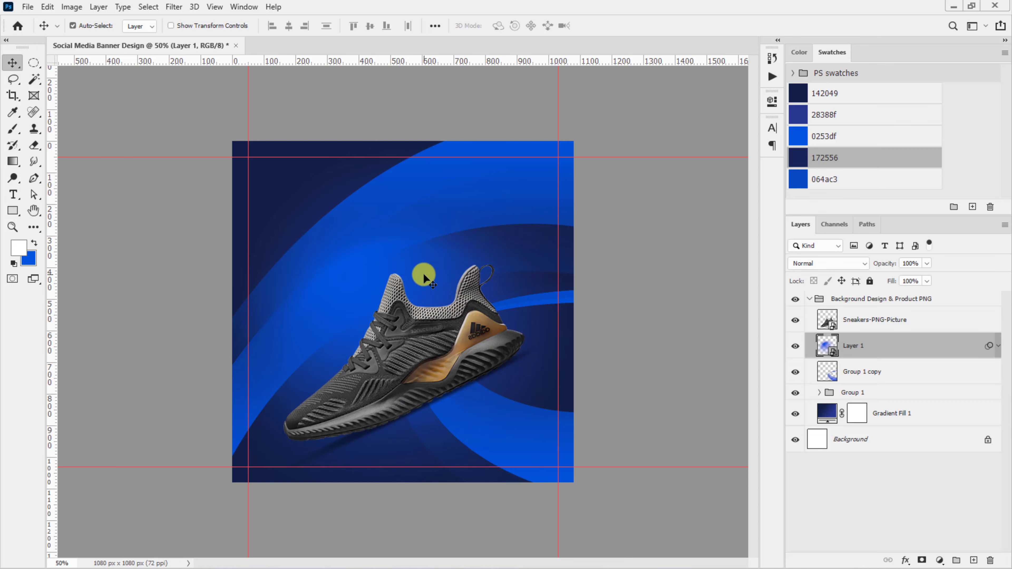
Draw an ellipse filled with navy 172556 and position it just right of the shoe's sole
click(457, 313)
key(ctrl+plus)
click(13, 211)
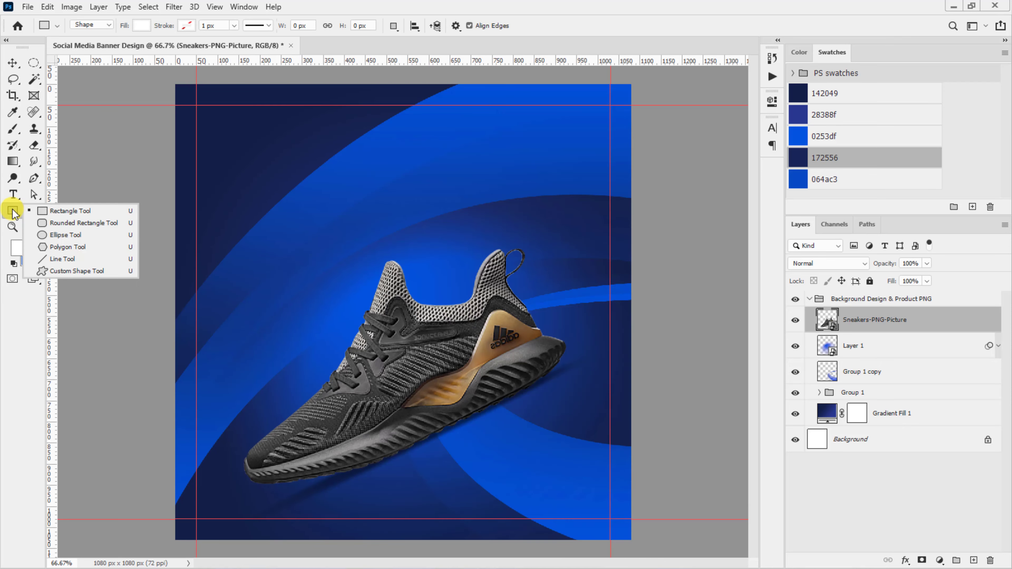
click(75, 235)
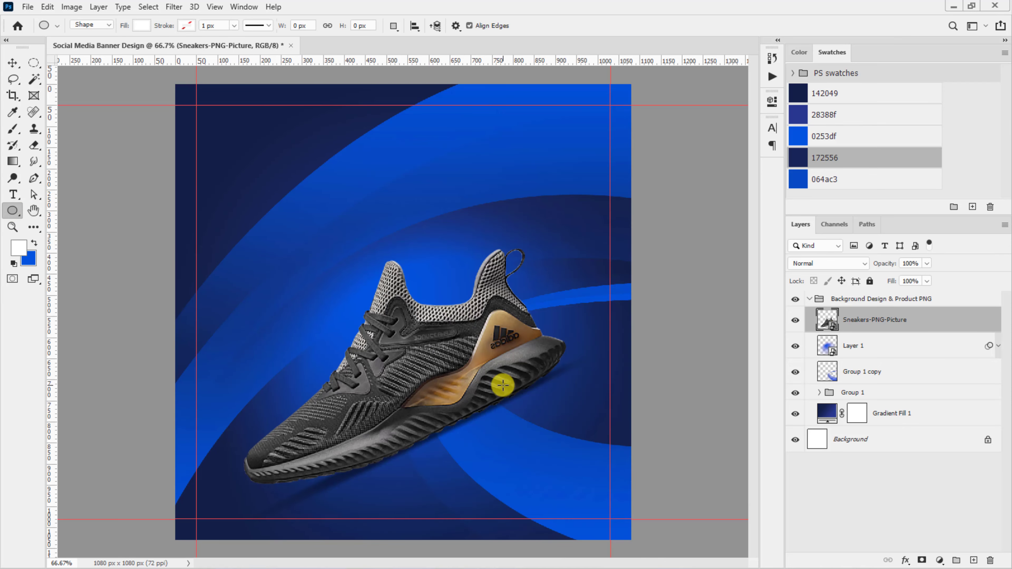
drag(503, 385, 585, 443)
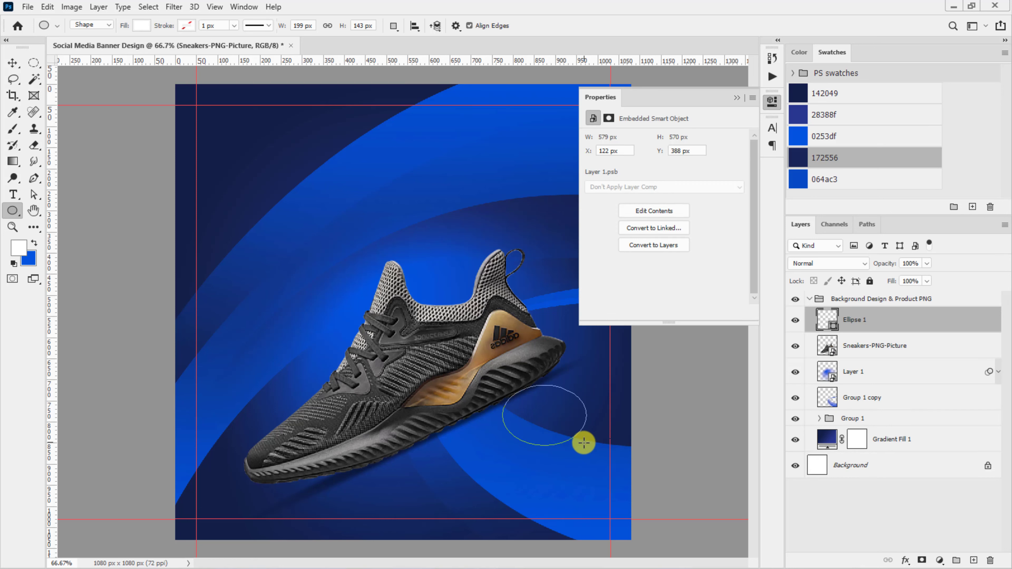
click(804, 155)
key(v)
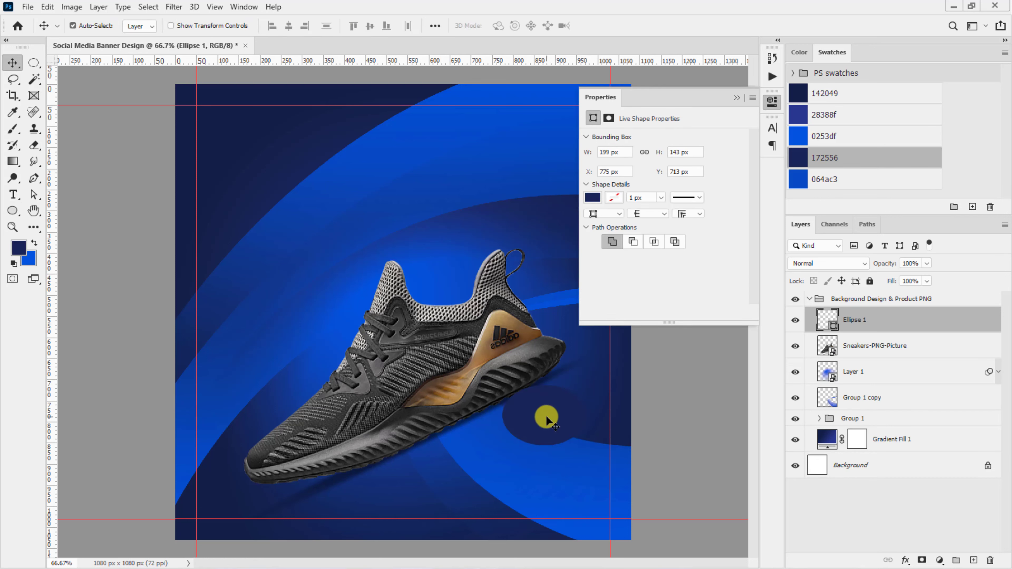
drag(544, 416, 554, 398)
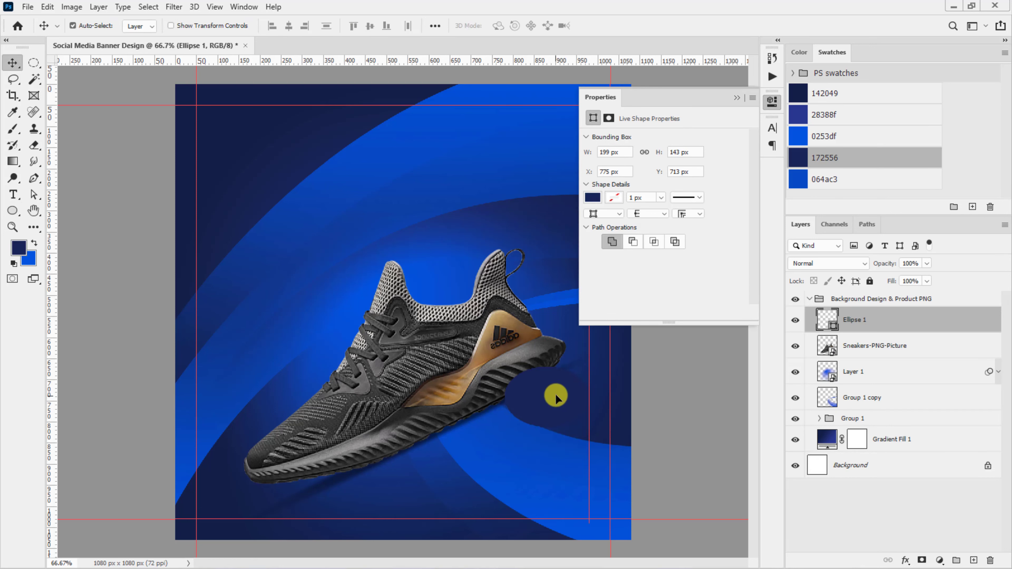
Give Ellipse 1 an Outer Glow in 064ac3 with 13% spread and 16 px size
double_click(893, 318)
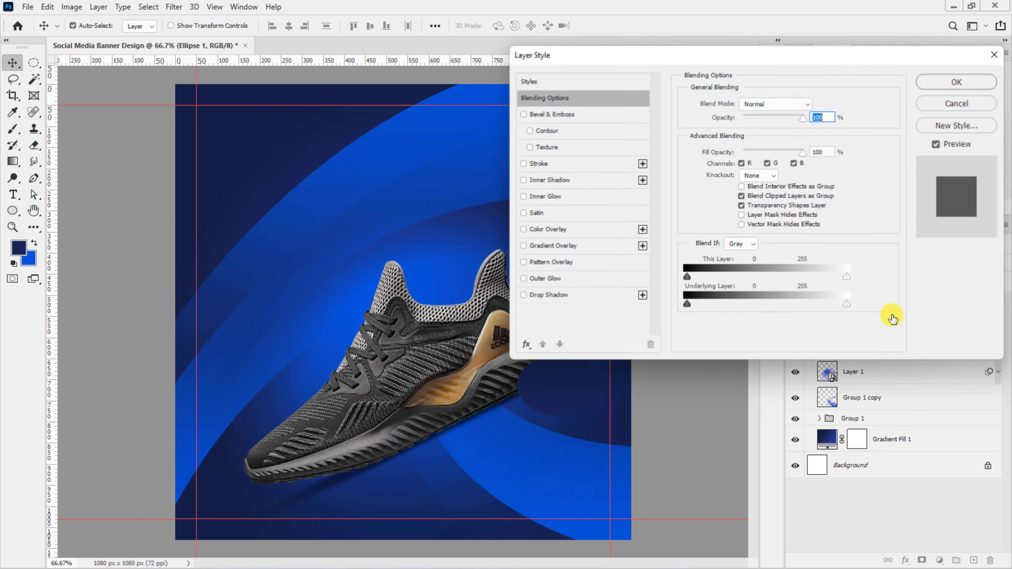
click(538, 279)
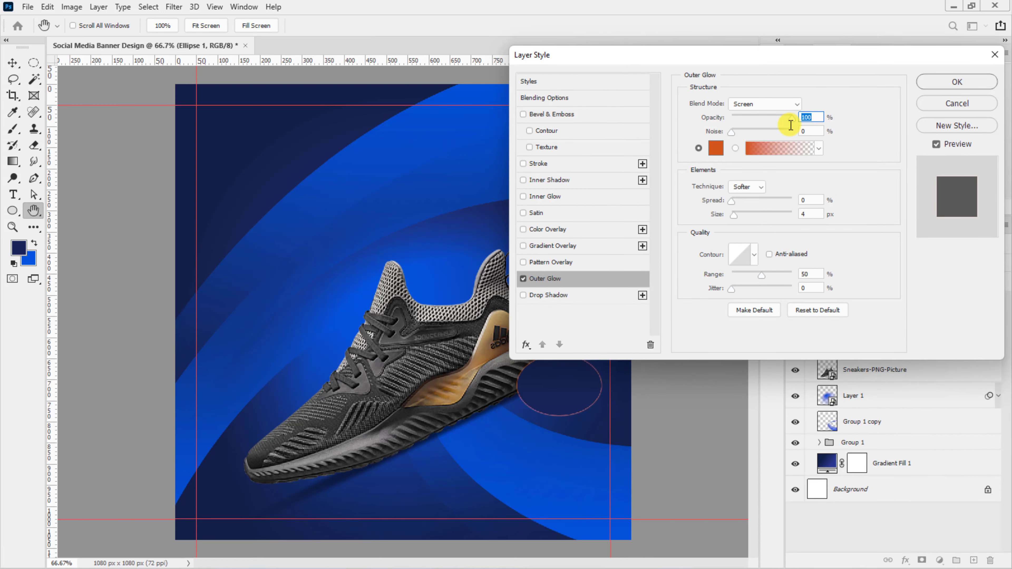
text(35)
click(716, 149)
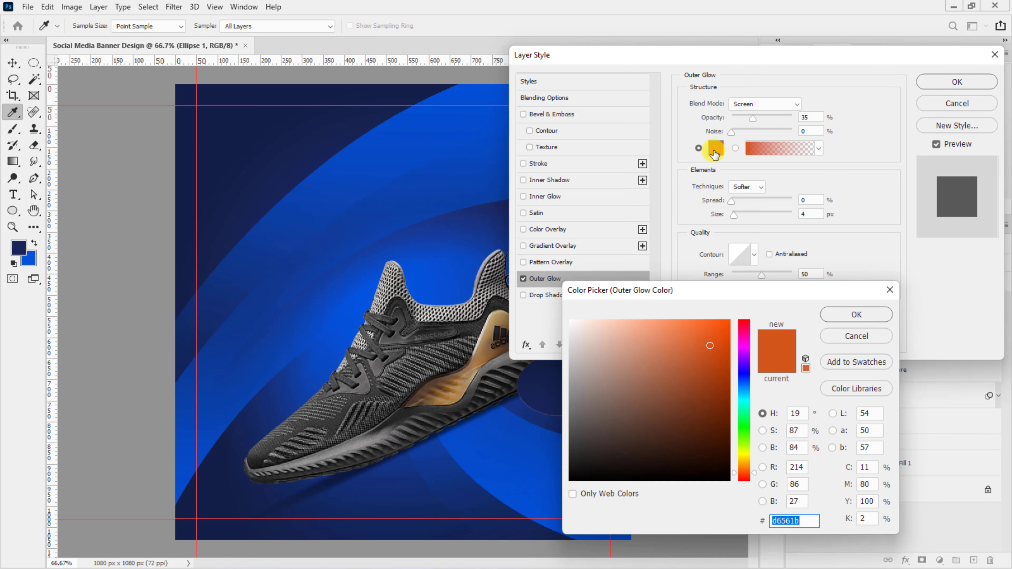
double_click(794, 520)
text(064ac3)
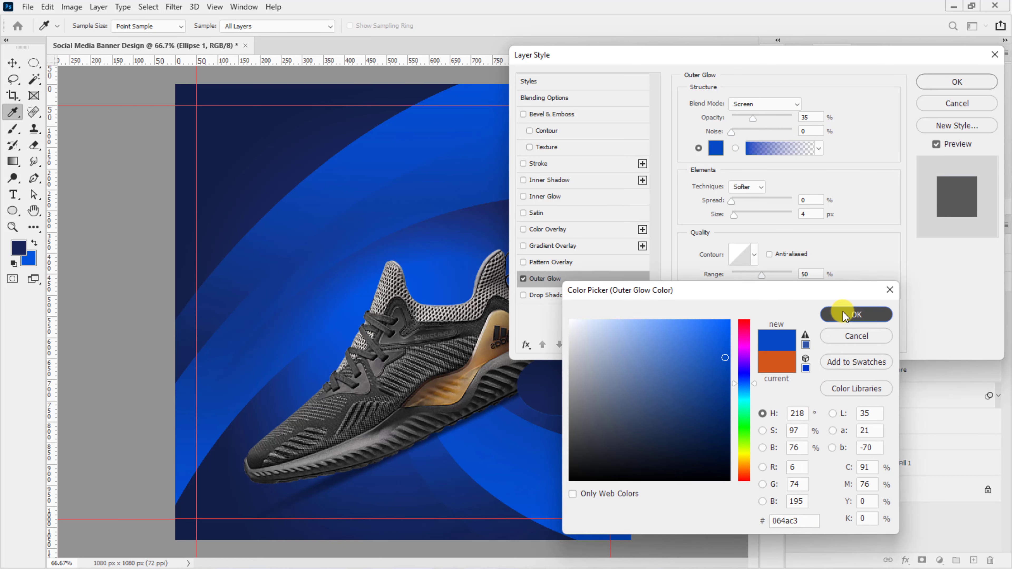
click(856, 314)
double_click(803, 200)
text(3)
double_click(794, 219)
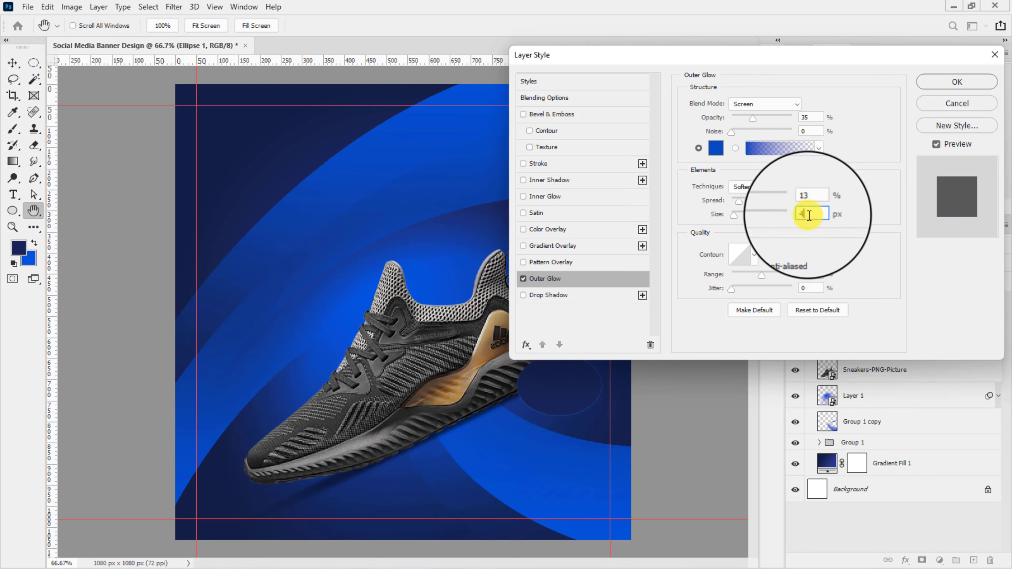
text(16)
click(957, 82)
Close the shape properties panel and zoom out to view the whole banner
key(v)
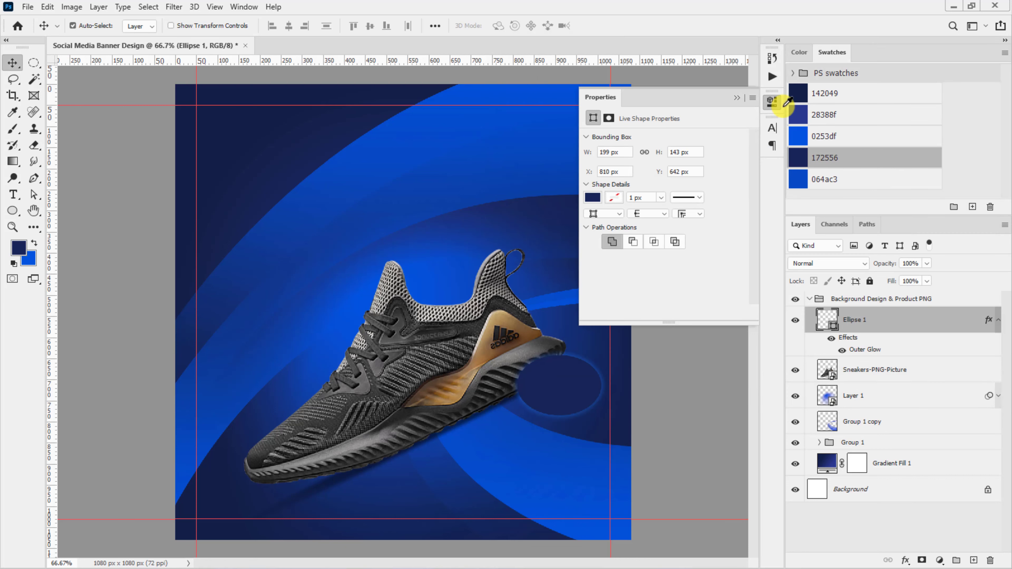
click(737, 101)
key(ctrl+minus)
Create a Text group and add a 'New Collection' text line near the banner top
click(813, 299)
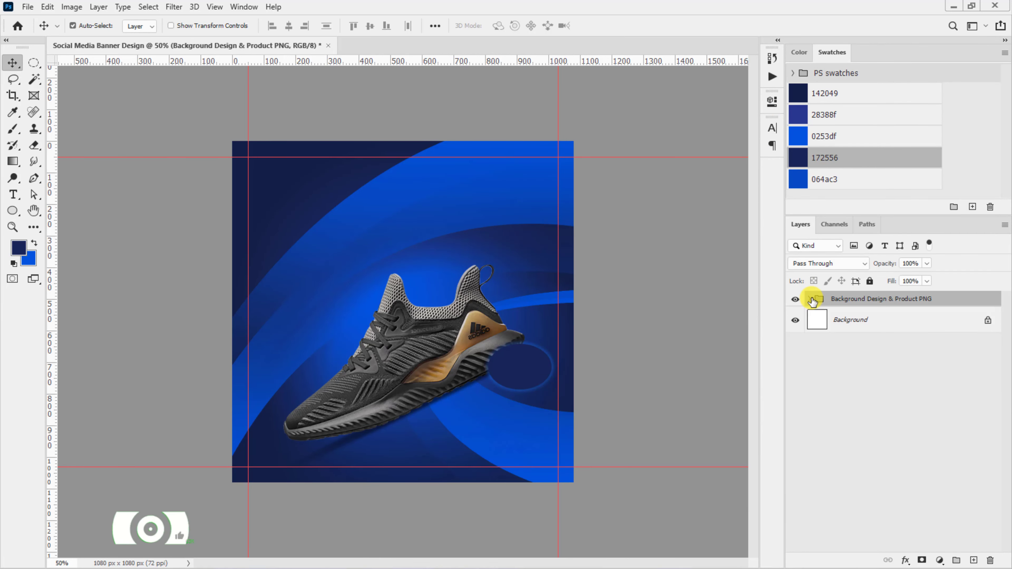
click(956, 561)
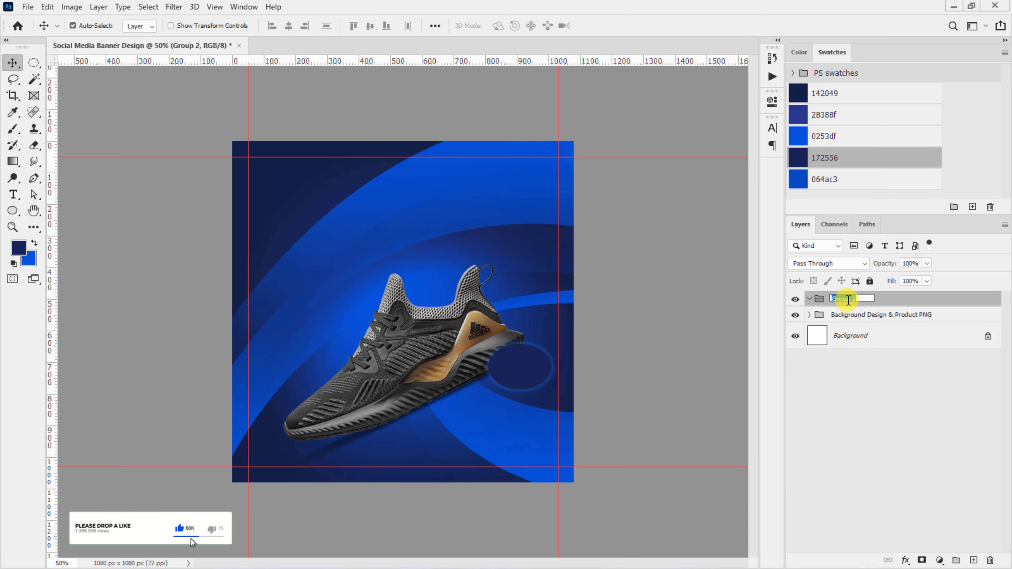
text(Text)
key(Return)
key(t)
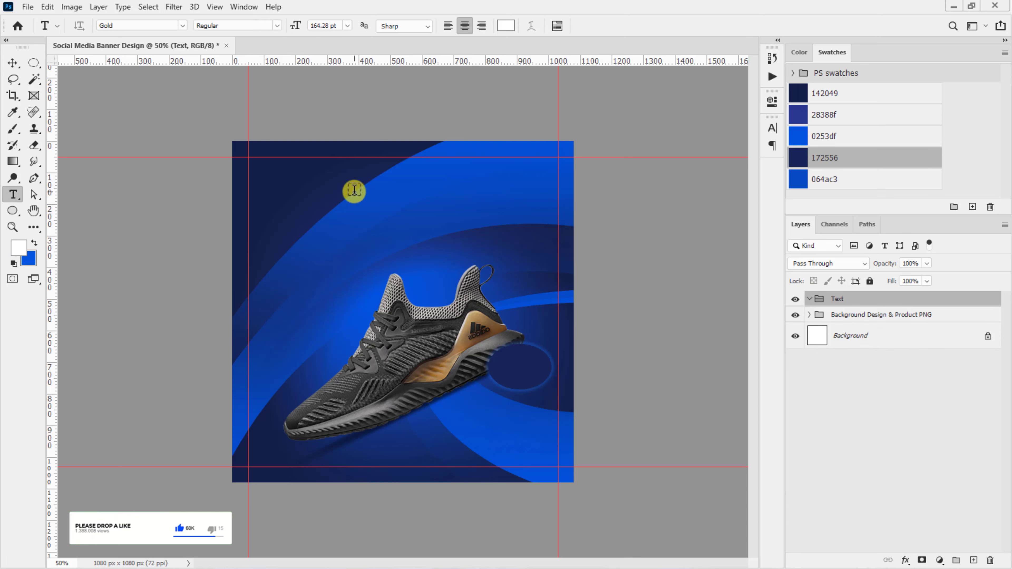
click(346, 191)
key(ctrl+v)
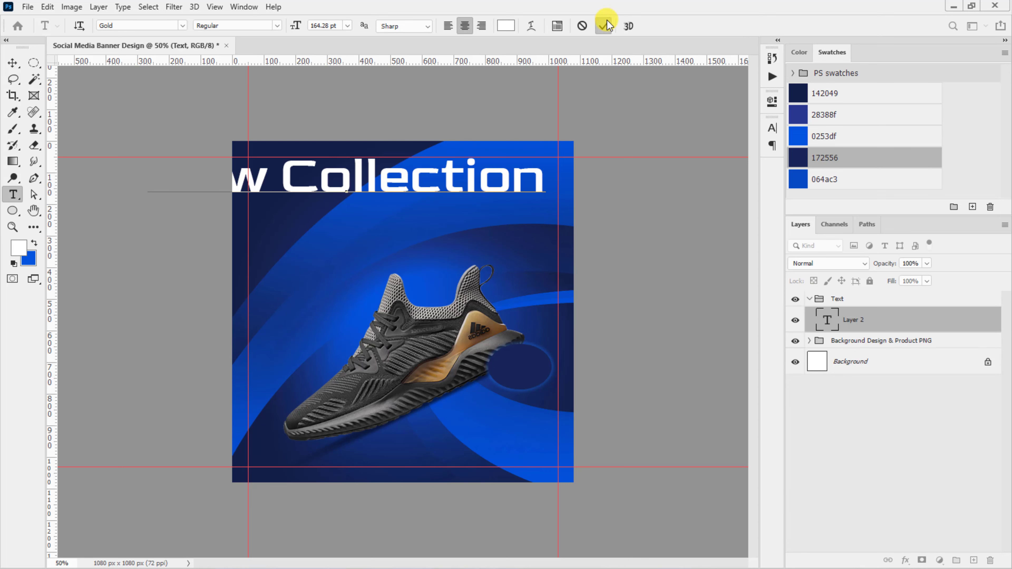
click(606, 25)
Shrink and centre the New Collection headline, then duplicate it just below
key(ctrl+t)
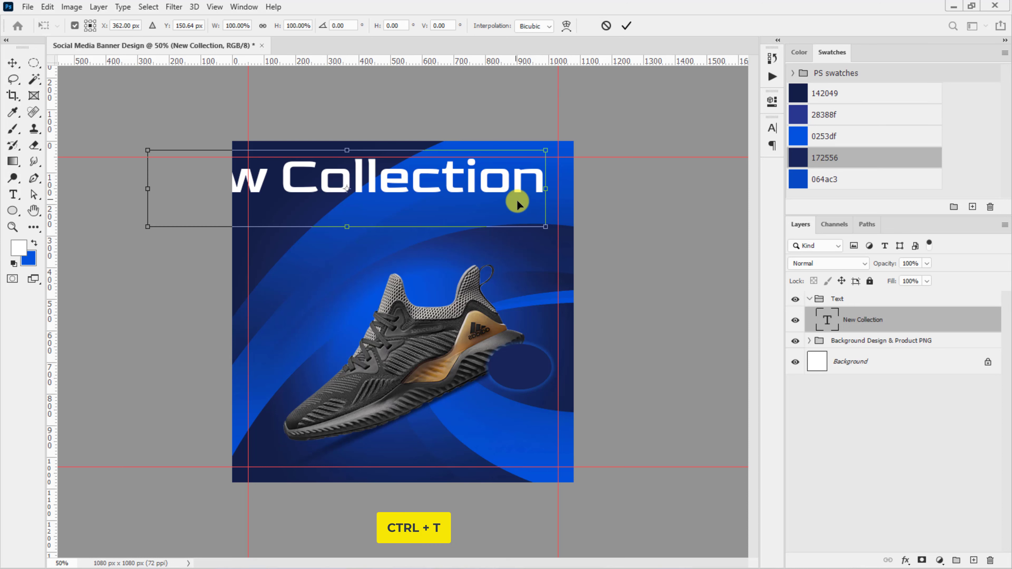
mouse_move(544, 227)
mouse_down()
mouse_move(421, 192)
mouse_move(438, 179)
mouse_up()
key(Return)
key(ctrl+j)
key(shift+Down)
key(shift+Down)
key(shift+Down)
key(shift+Down)
key(shift+Down)
key(shift+Down)
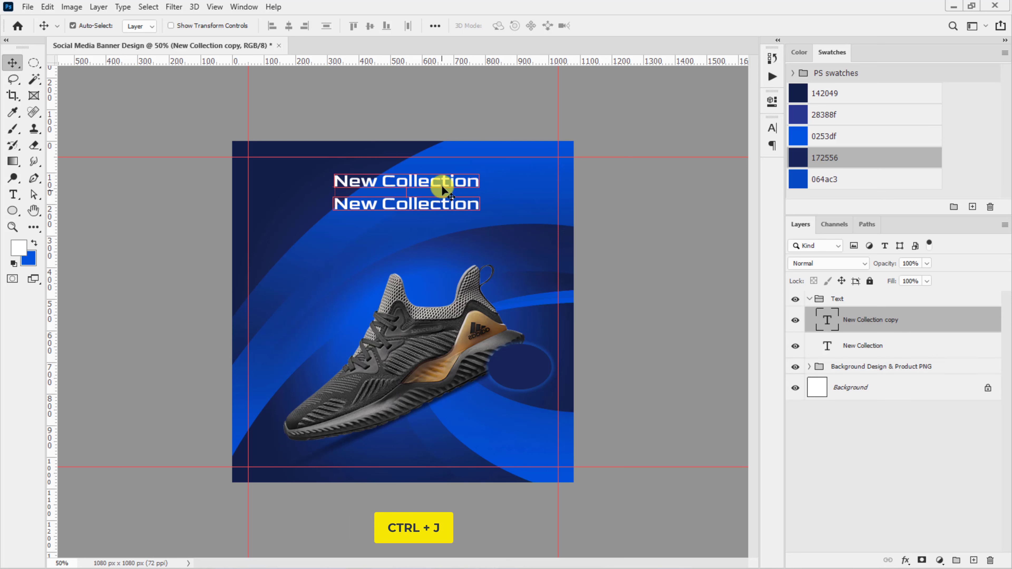
Set the top New Collection line to the Andala font in italic
click(772, 129)
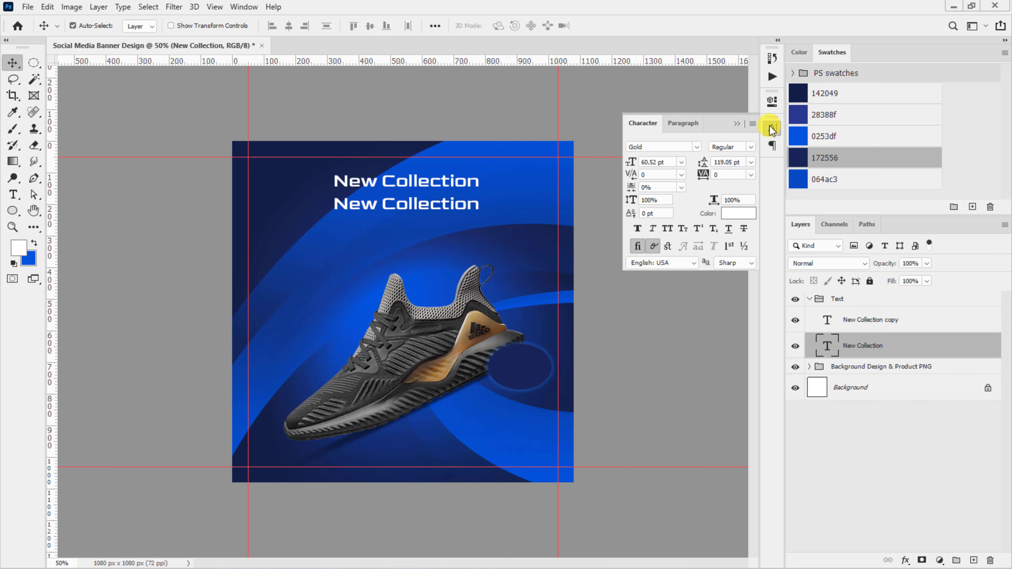
click(697, 149)
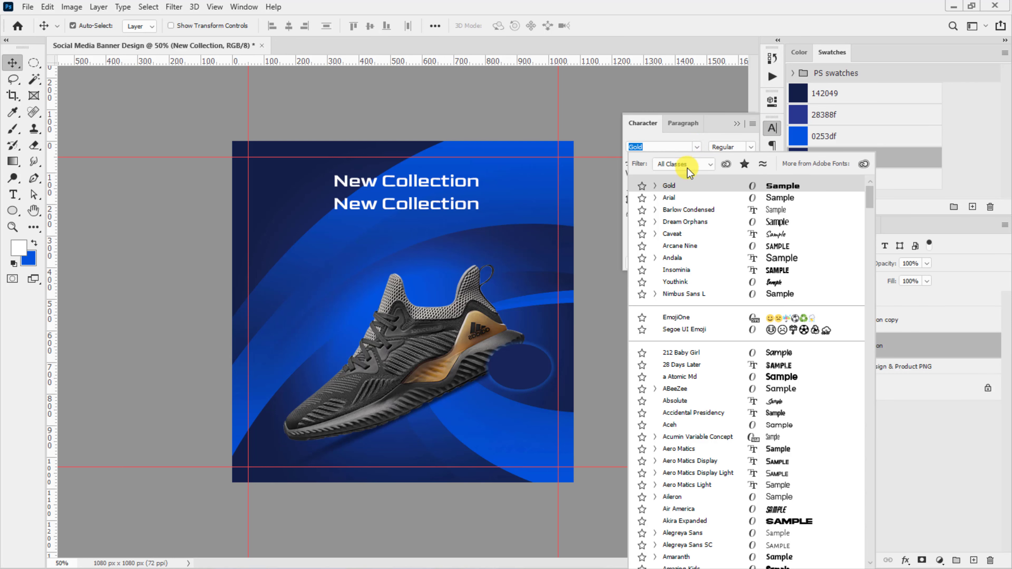
click(680, 259)
click(652, 229)
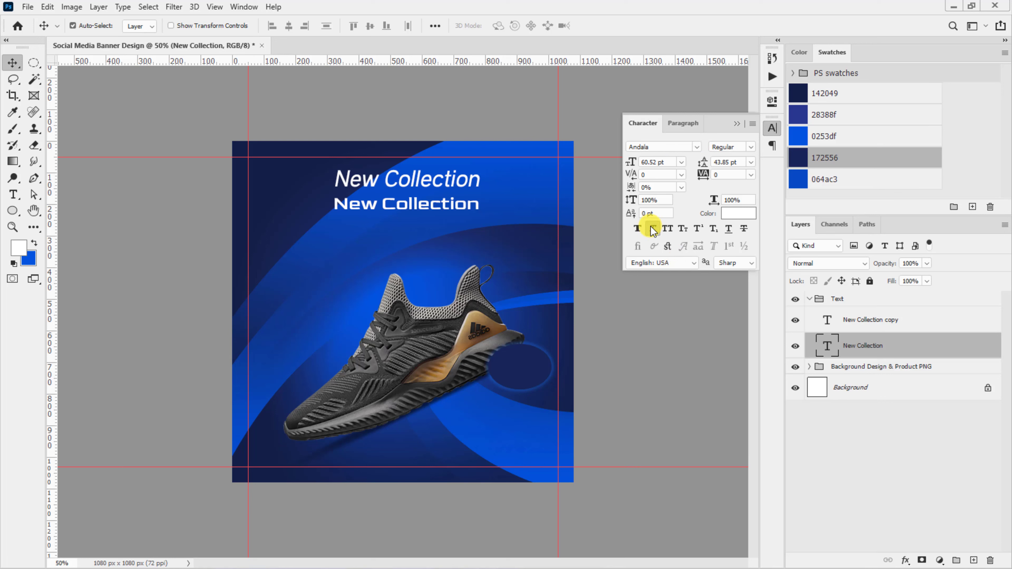
Change the second line's text to RUNNING SHOES, broken over two lines
double_click(358, 203)
text(RUNNING SHOES)
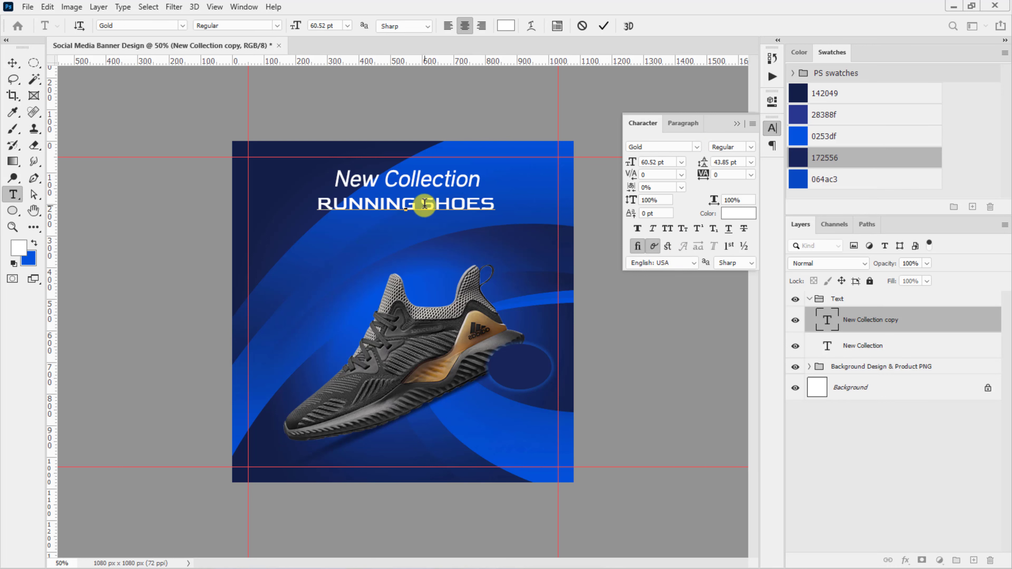
click(419, 204)
key(Return)
click(603, 26)
Make RUNNING SHOES 133 pt italic and place an editable copy over the shoe
key(v)
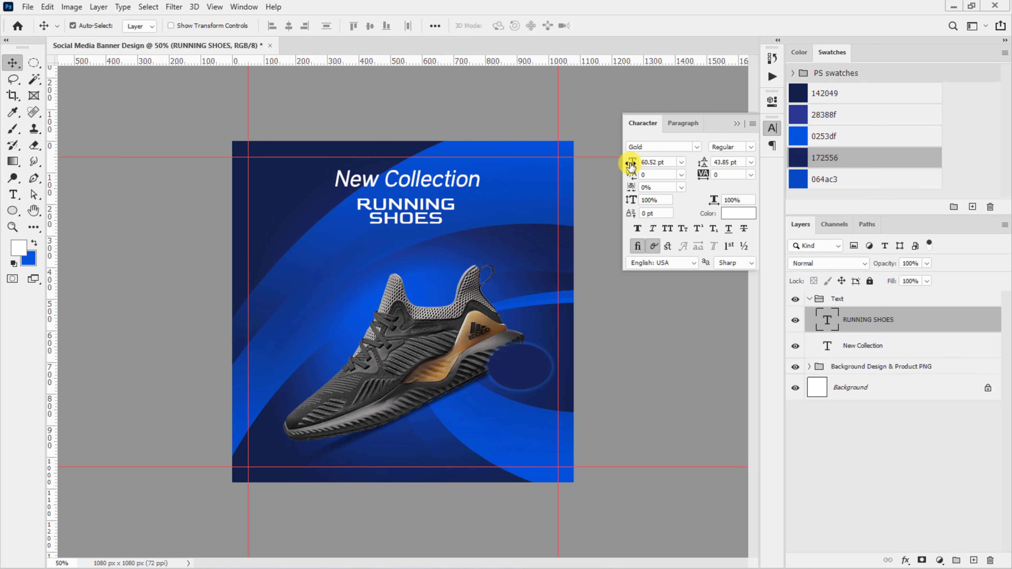
mouse_move(631, 161)
mouse_down()
mouse_move(676, 147)
mouse_move(738, 157)
mouse_up()
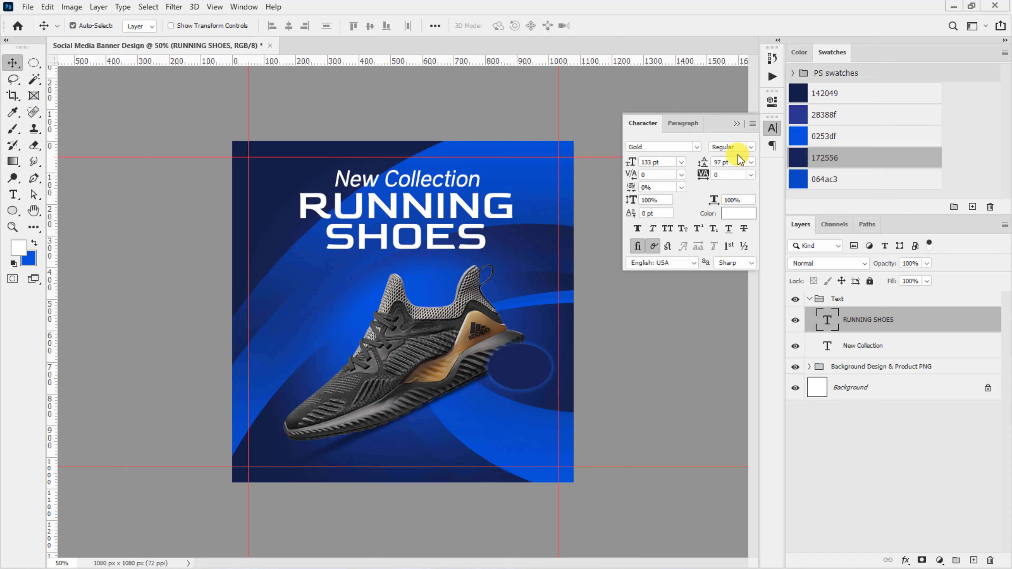
click(654, 229)
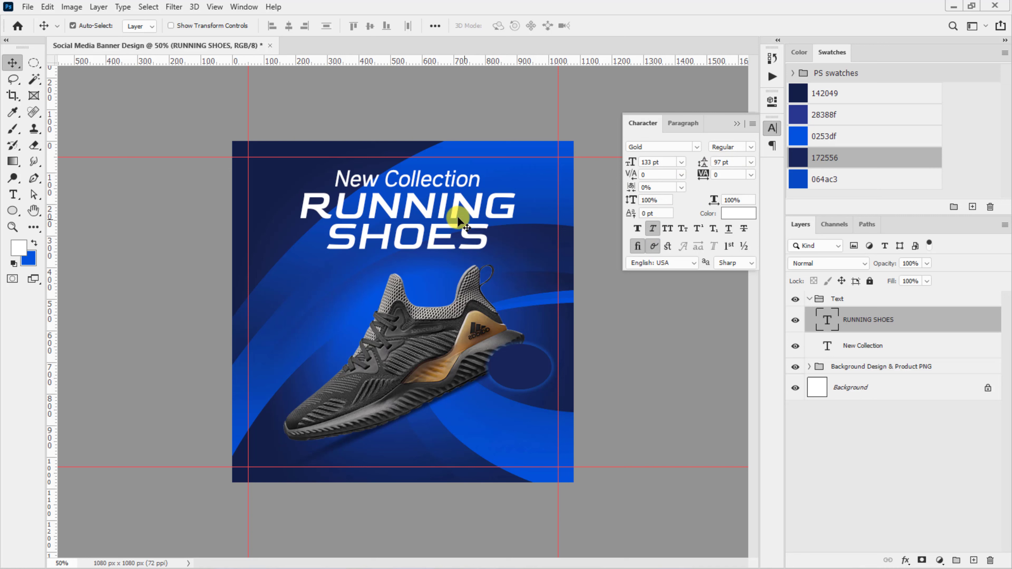
drag(425, 212, 435, 375)
double_click(437, 377)
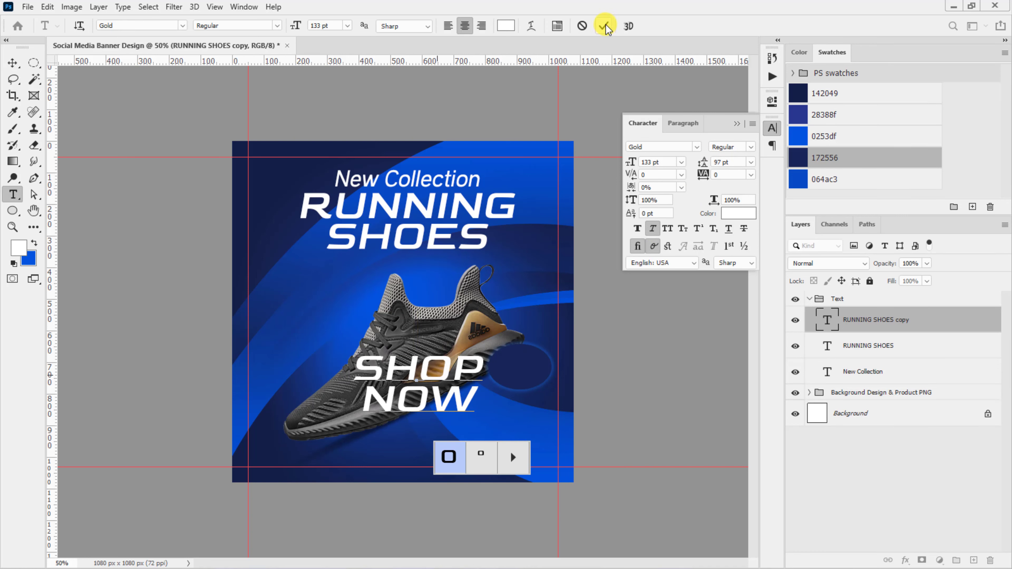
Shrink the SHOP NOW text into the navy ellipse with 26 pt leading
click(605, 27)
key(v)
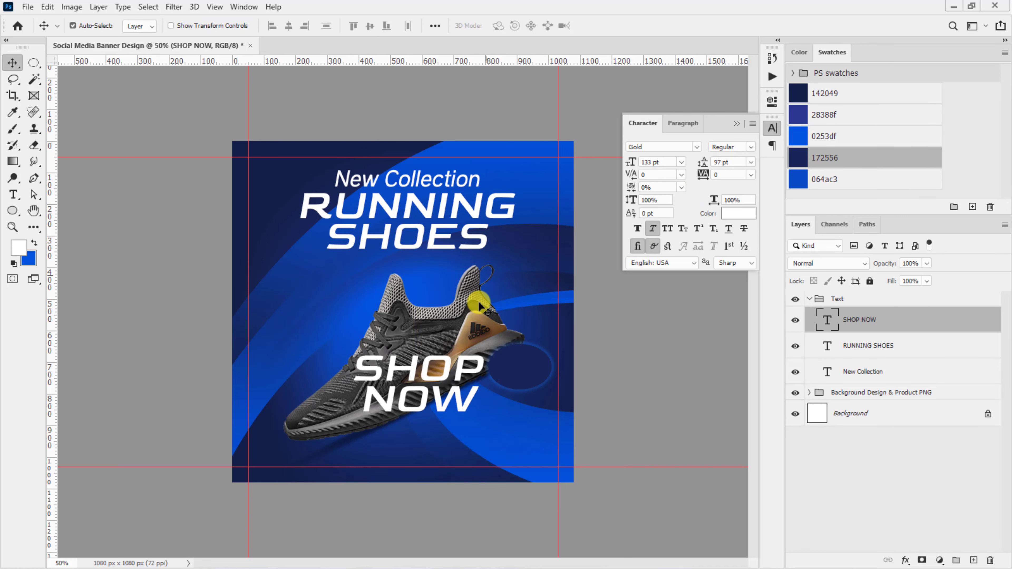
key(ctrl+t)
mouse_move(483, 440)
mouse_down()
mouse_move(427, 393)
mouse_move(529, 369)
mouse_up()
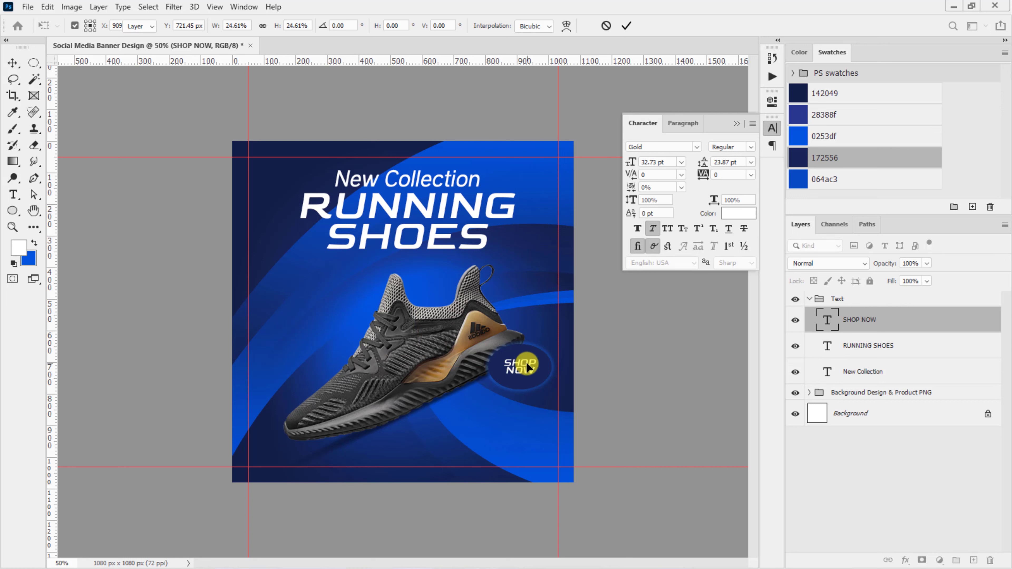
key(Return)
drag(703, 166, 706, 164)
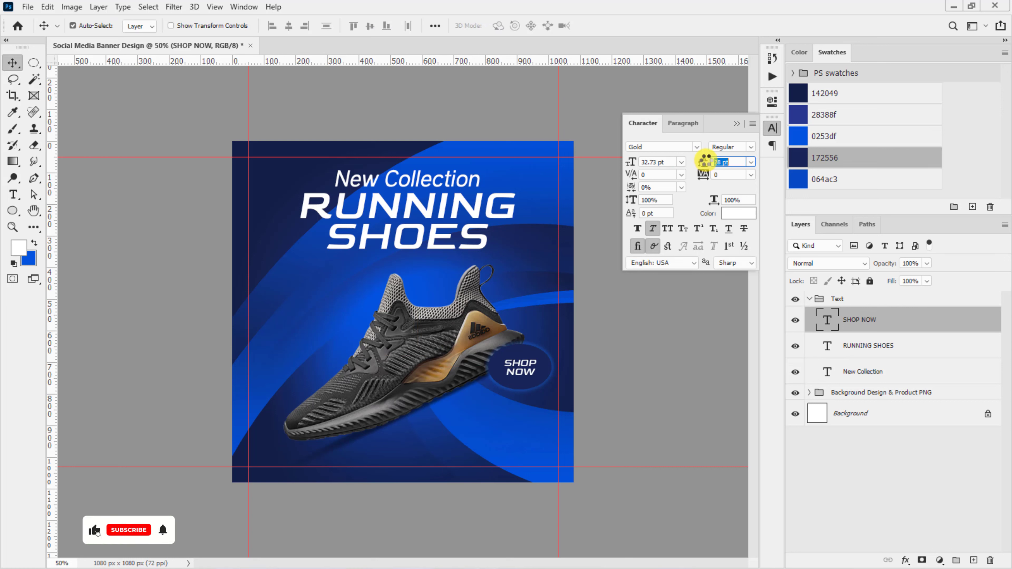
Flatten the navy ellipse slightly and place a New Collection copy at the banner bottom
ctrl+click(540, 361)
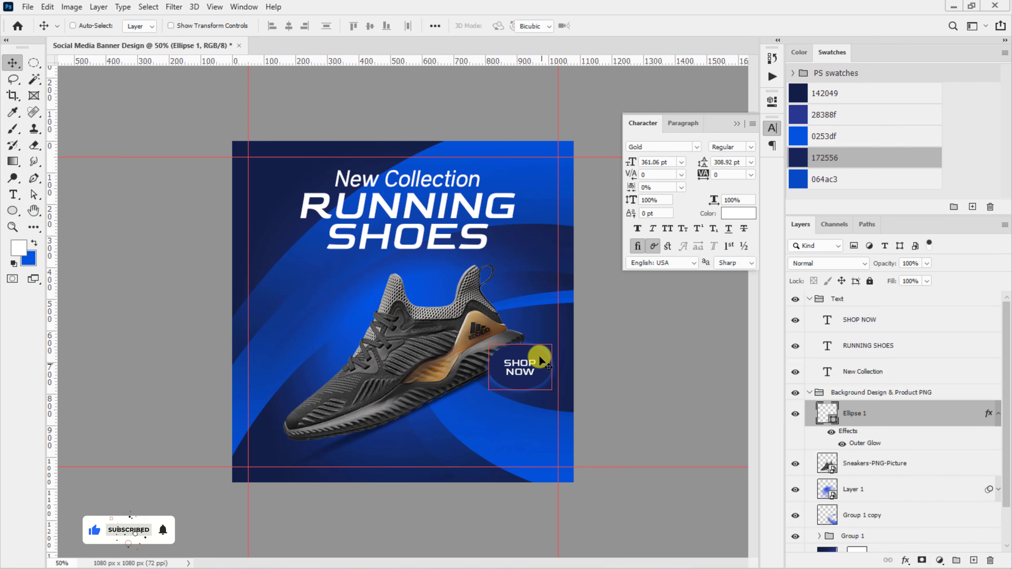
key(ctrl+t)
drag(518, 343, 538, 347)
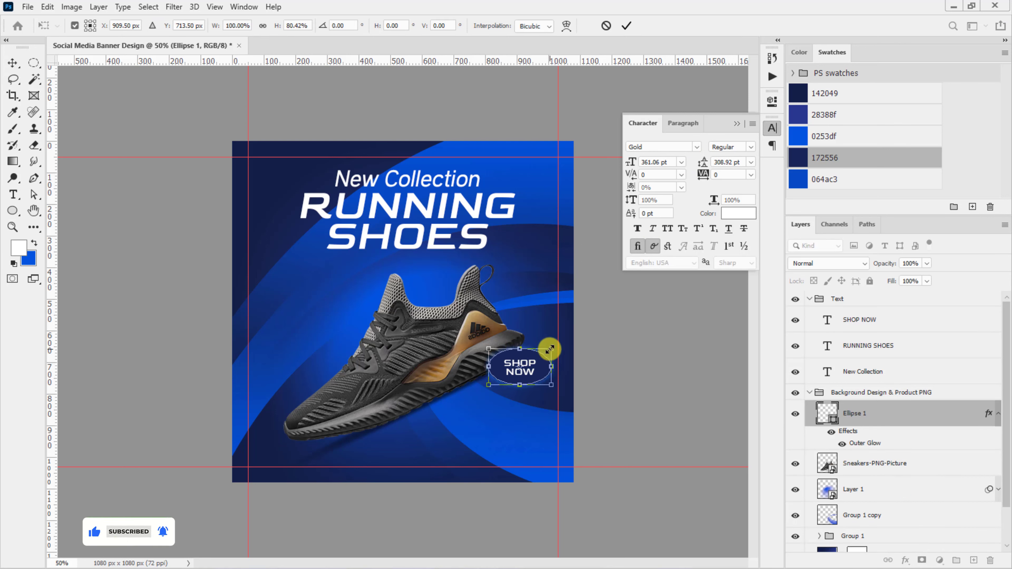
key(Return)
key(ctrl+j)
drag(413, 184, 402, 450)
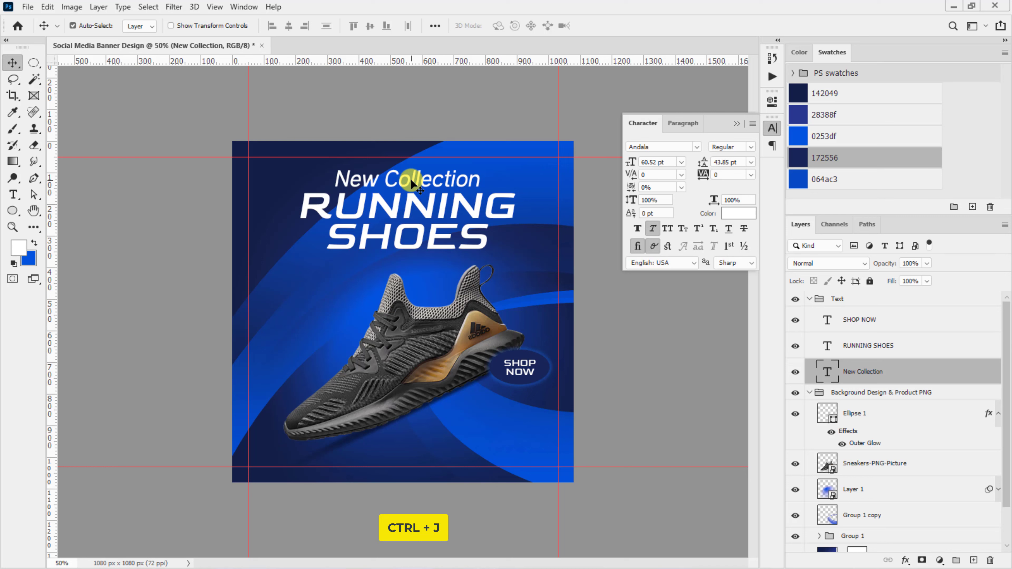
Change the bottom copy's text to 'Sports & Casual Footwears'
double_click(401, 452)
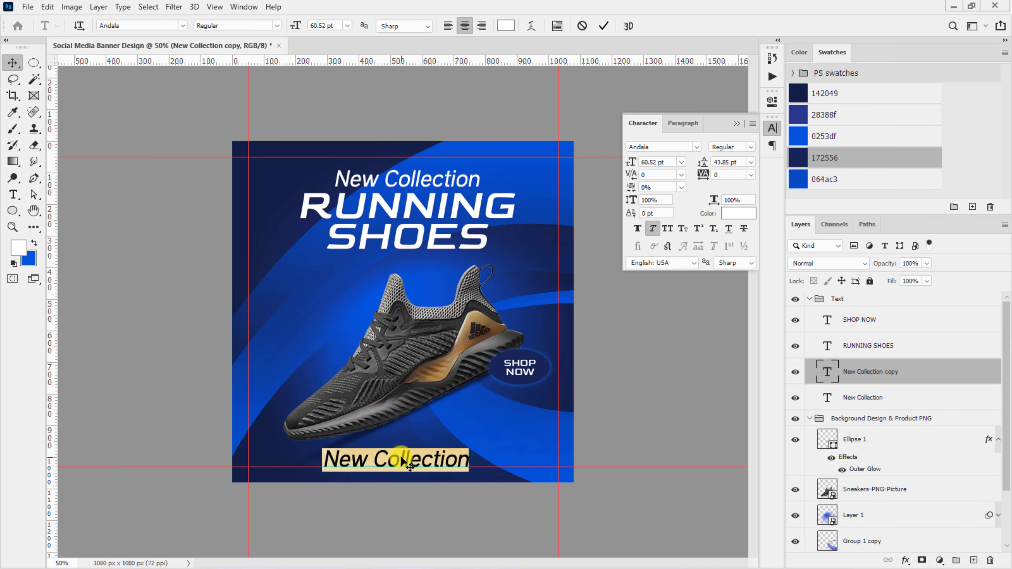
text(Sports & Casual Footwears)
click(603, 27)
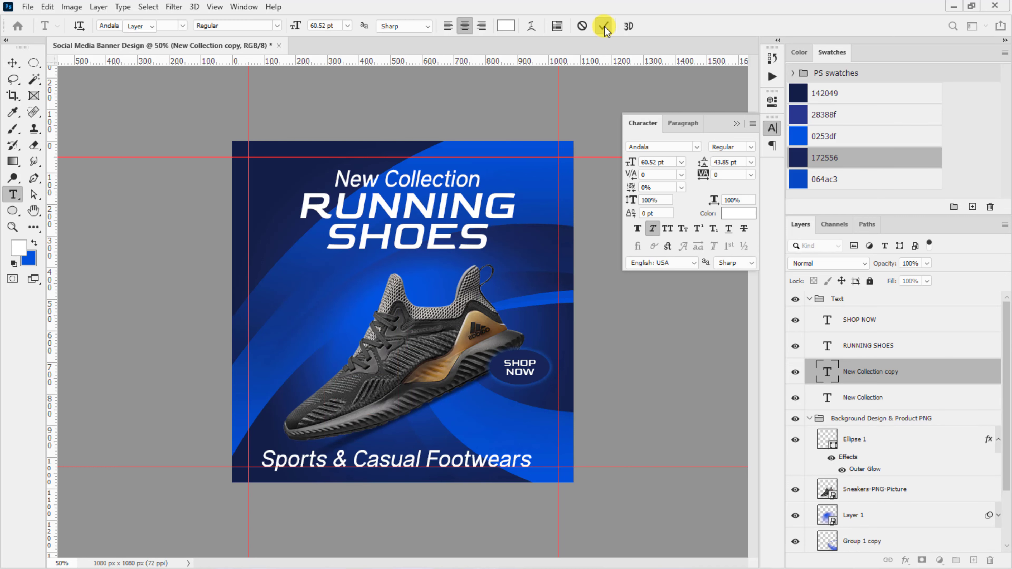
Style the tagline in the Gold font, tracking 200, 34 pt, scaled down and nudged up
click(698, 148)
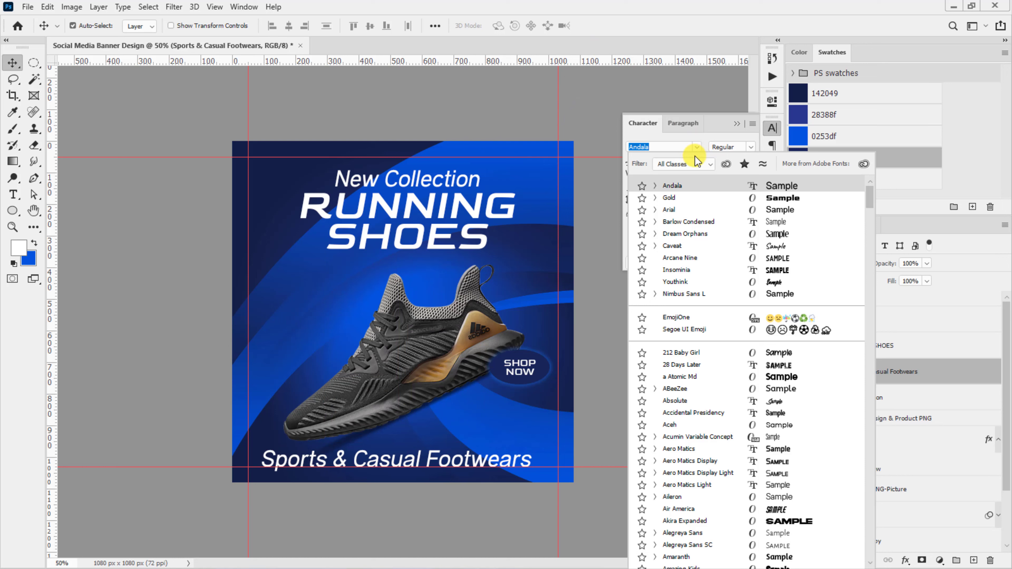
click(691, 198)
click(751, 171)
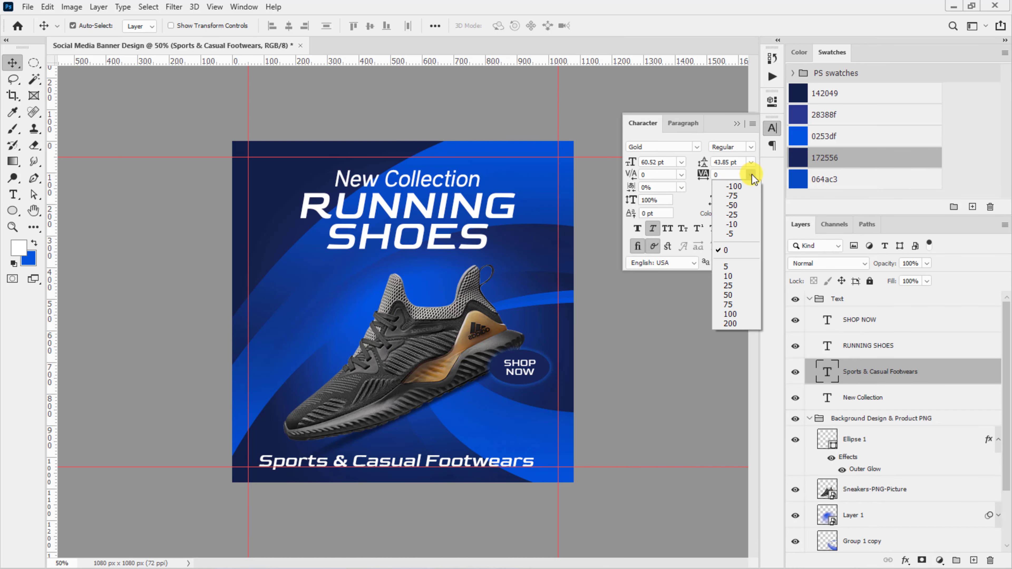
click(744, 320)
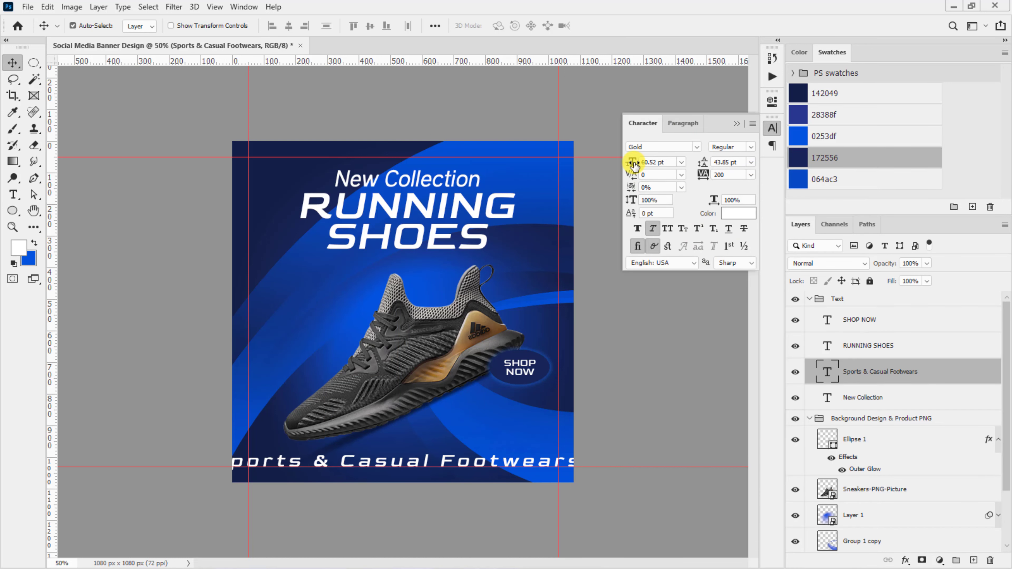
drag(634, 165, 616, 171)
key(ctrl+t)
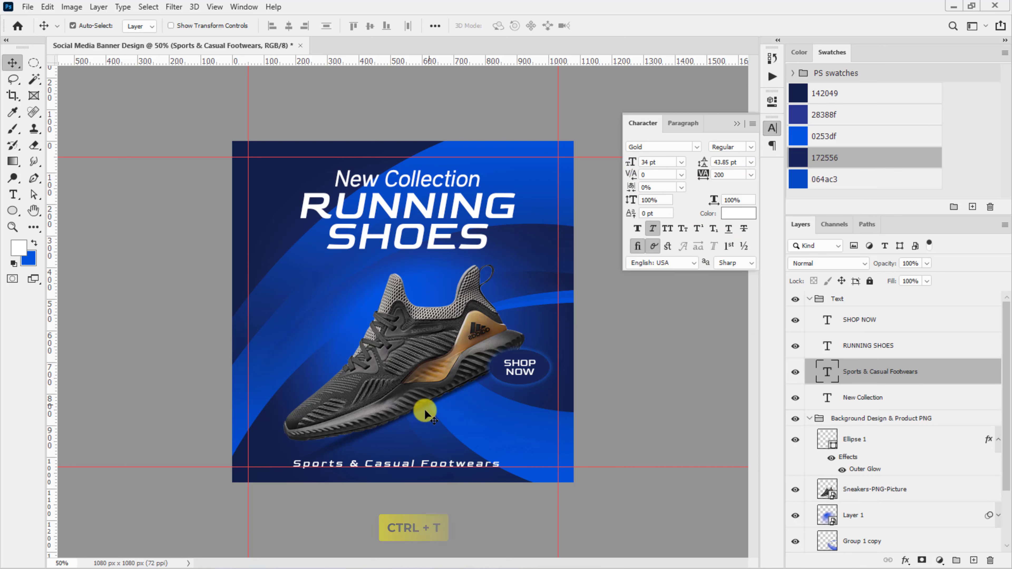
mouse_move(297, 457)
mouse_down()
mouse_move(297, 442)
mouse_move(321, 462)
mouse_up()
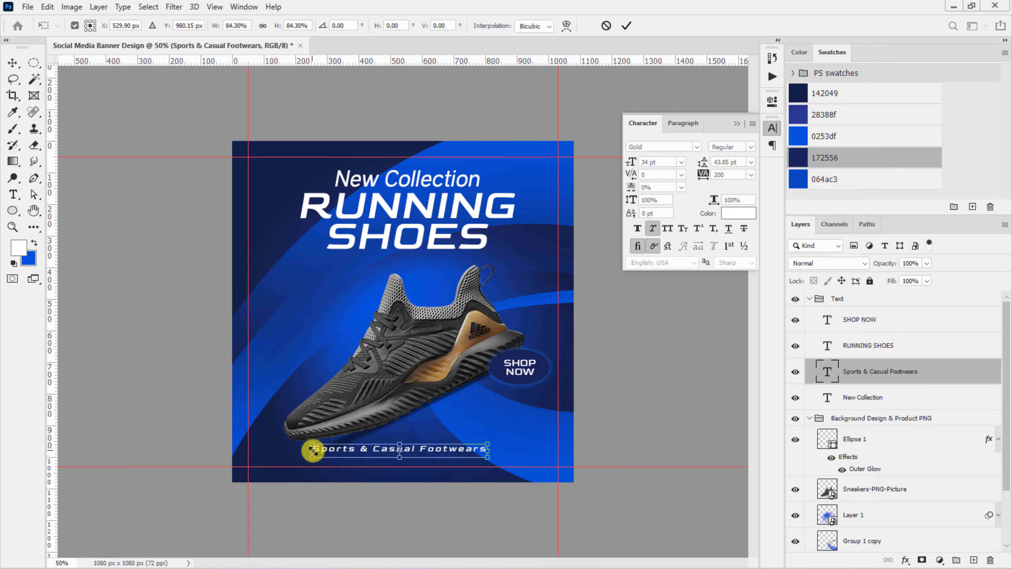
key(Return)
key(ctrl+j)
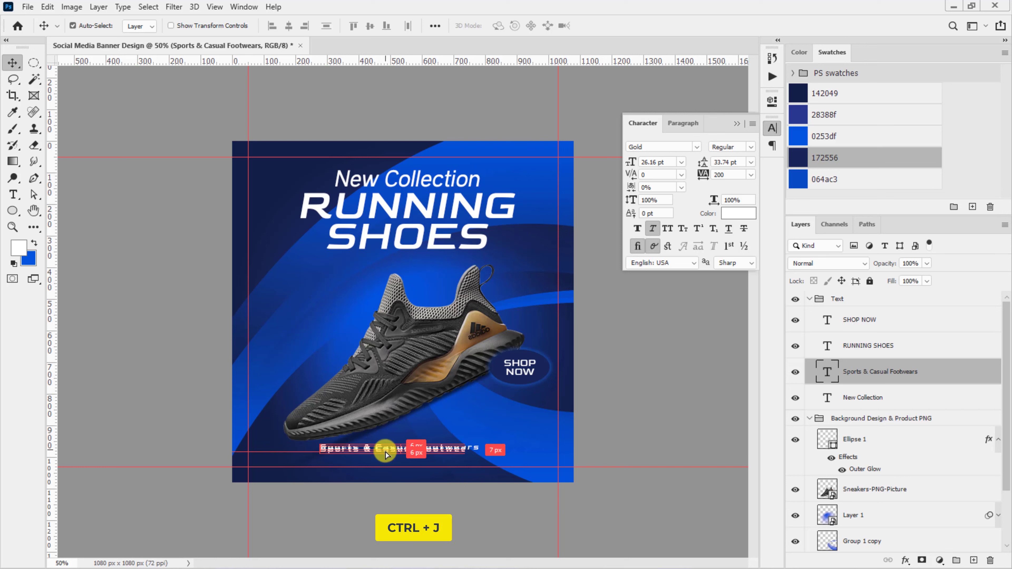
drag(378, 448, 386, 459)
double_click(386, 458)
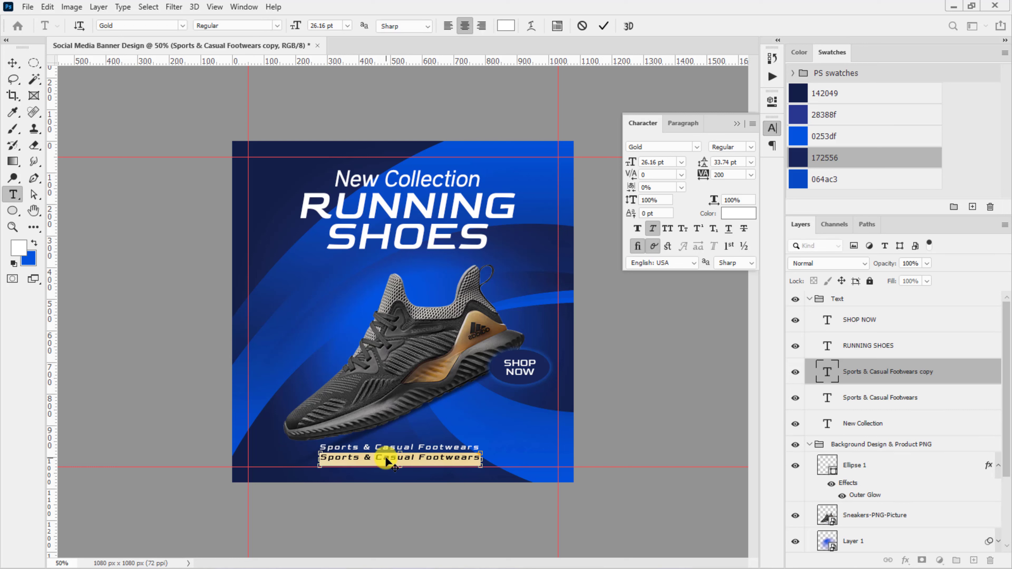
key(ctrl+v)
click(605, 26)
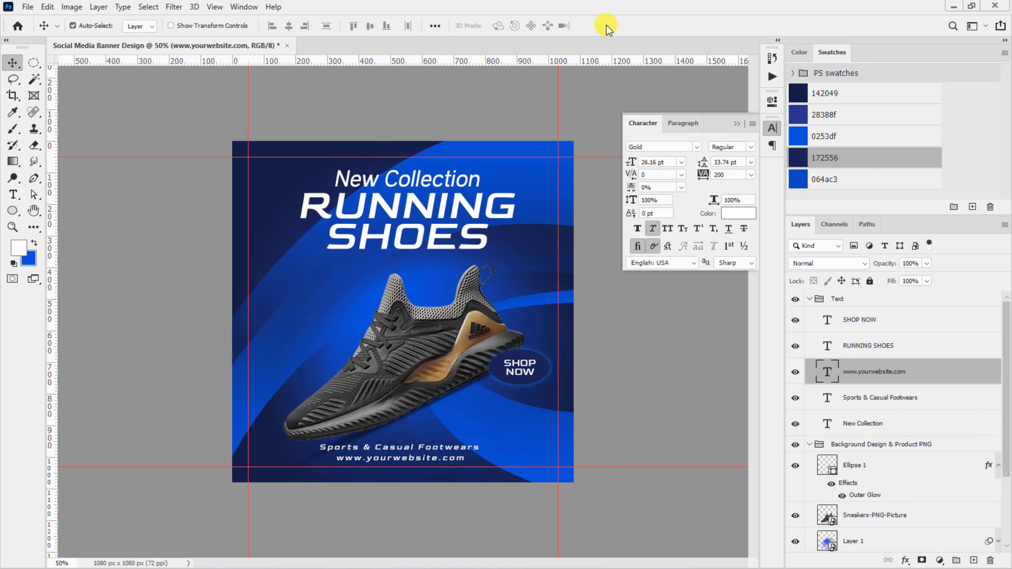
Set the website line to Andala with 300 tracking and collapse the Text group
click(697, 146)
click(689, 198)
drag(703, 175, 721, 155)
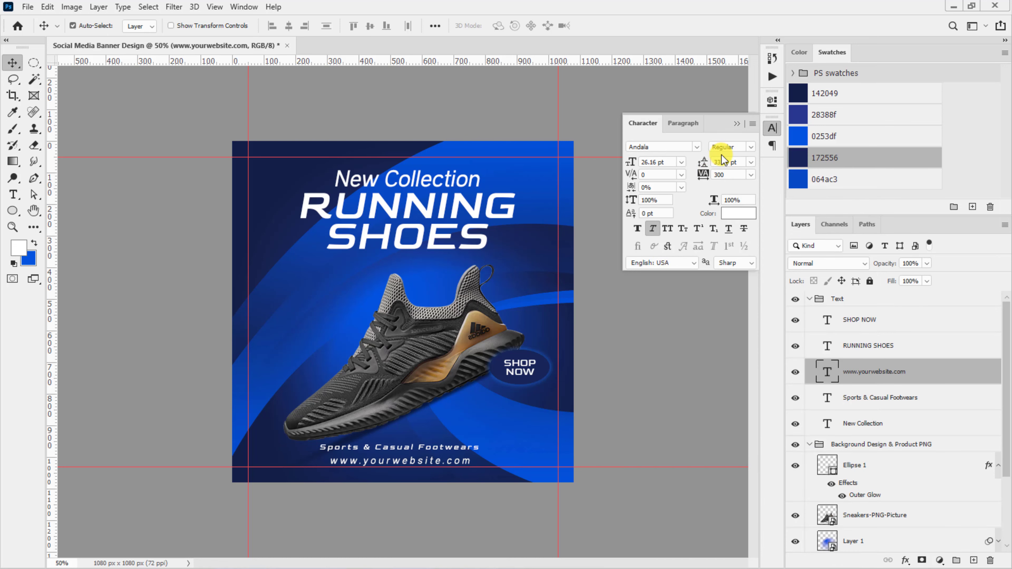
click(742, 124)
click(810, 299)
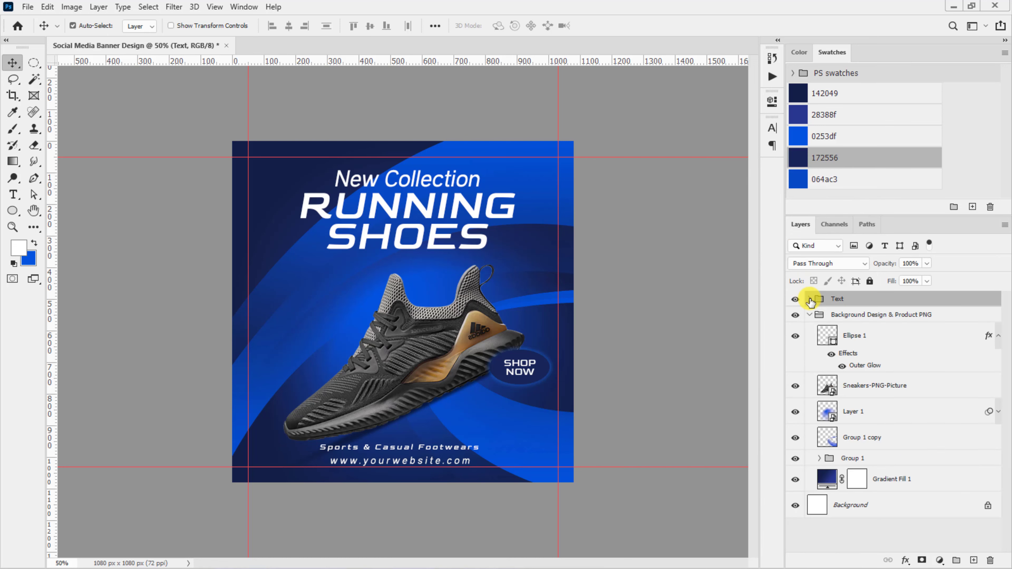
Place the embedded STK swirl file, shrunk and rotated beside SHOES
click(847, 338)
click(27, 7)
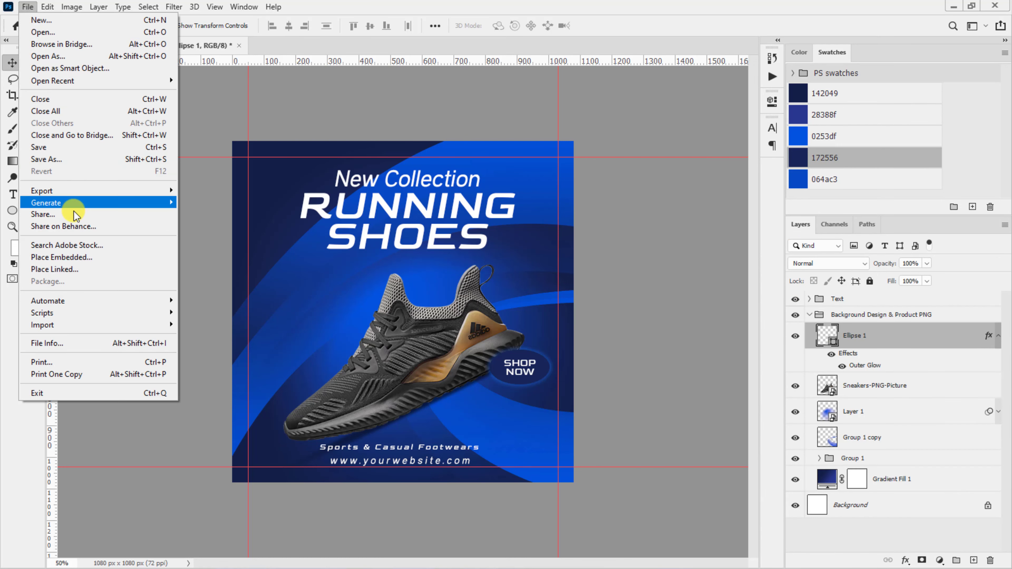
click(79, 256)
click(299, 132)
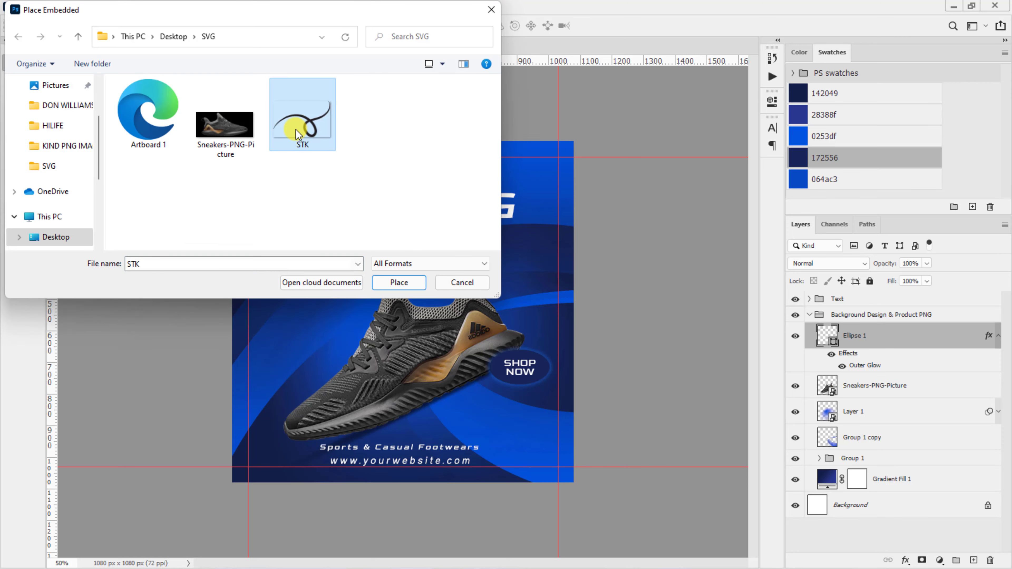
click(391, 284)
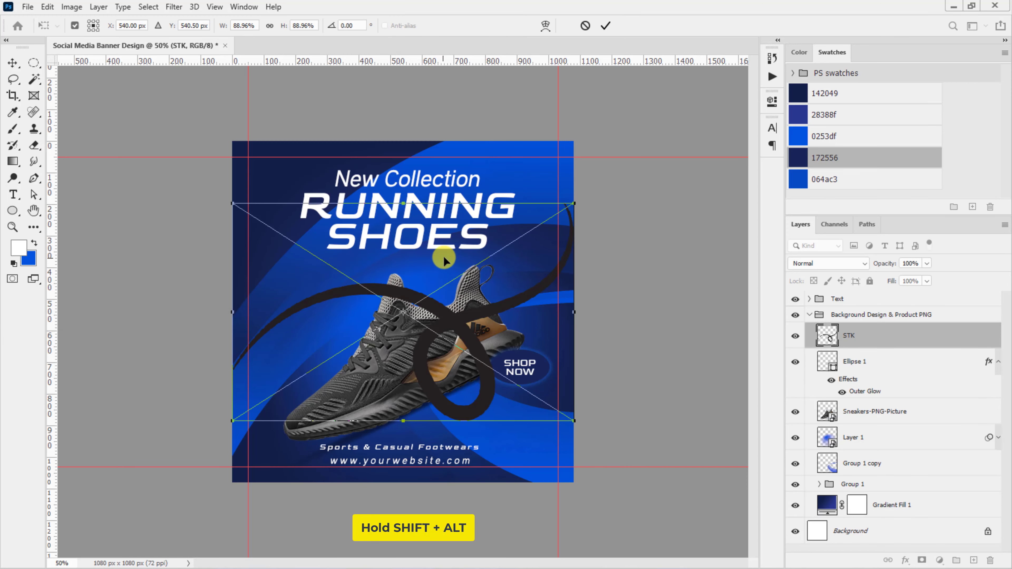
mouse_move(572, 206)
mouse_down()
mouse_move(460, 297)
mouse_move(497, 273)
mouse_up()
mouse_move(534, 233)
mouse_down()
mouse_move(504, 255)
mouse_move(516, 254)
mouse_move(519, 225)
mouse_move(494, 256)
mouse_up()
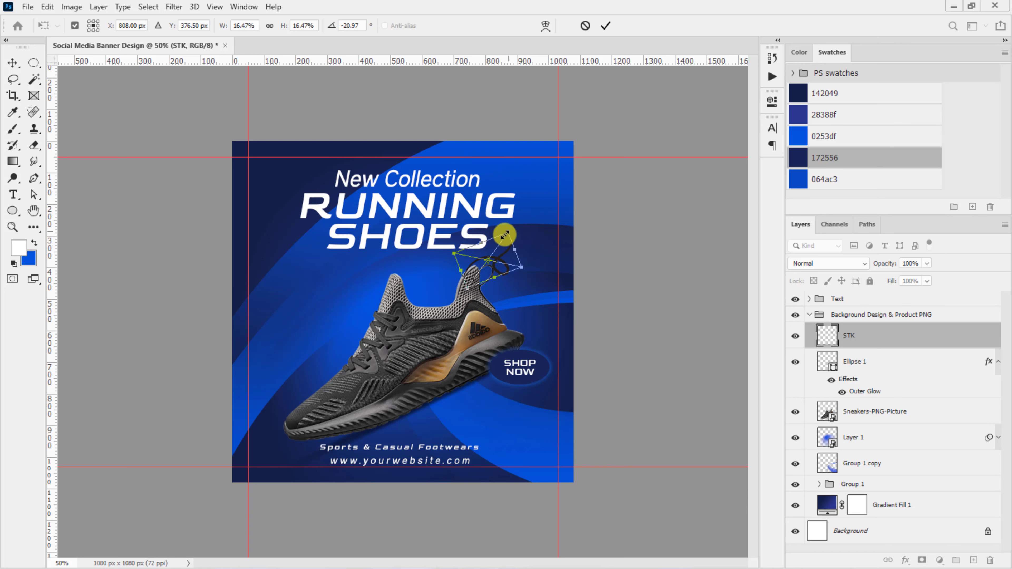
key(Return)
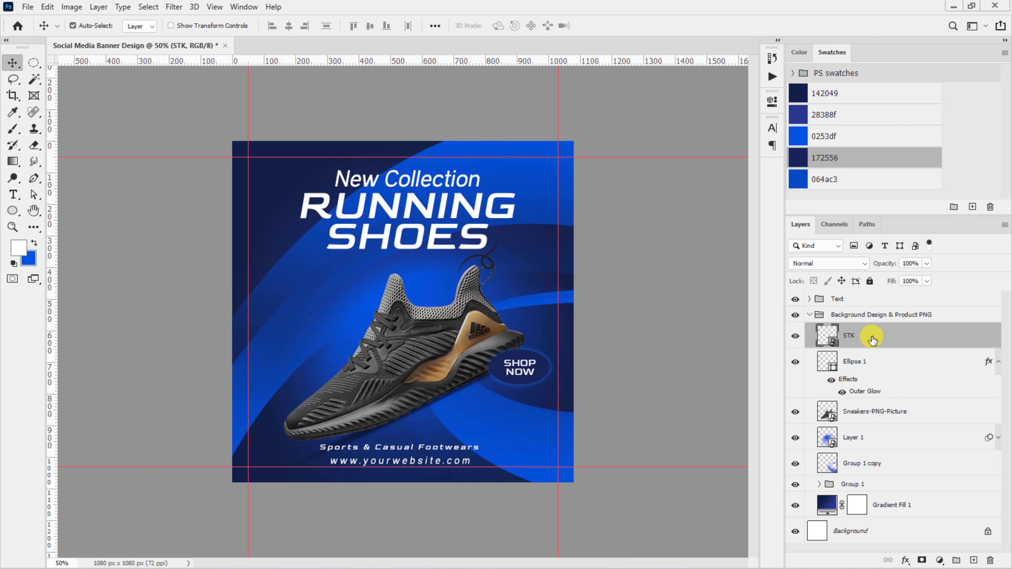
Add a white Color Overlay effect to the STK swirl layer
double_click(873, 339)
click(570, 235)
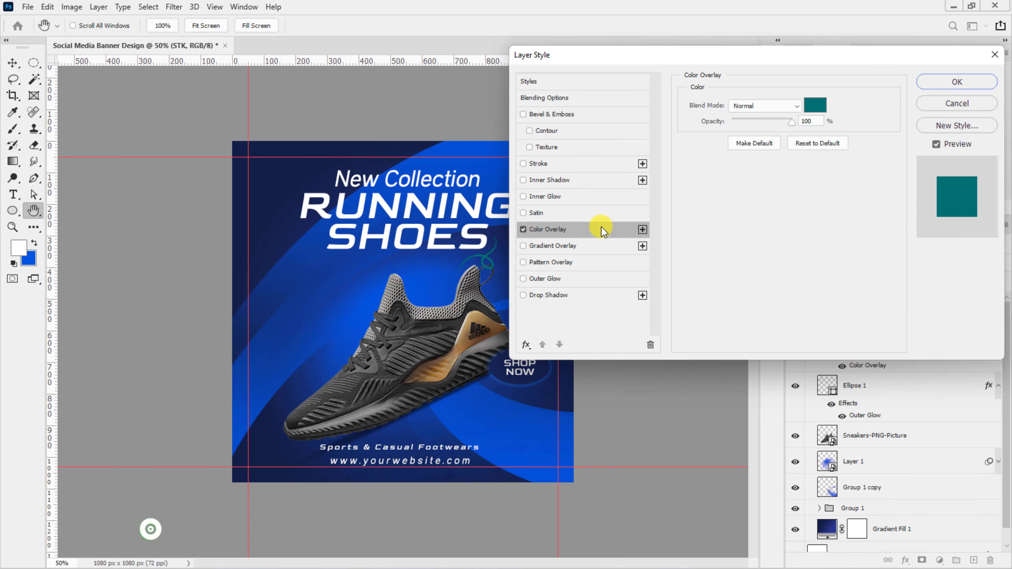
click(809, 103)
click(555, 306)
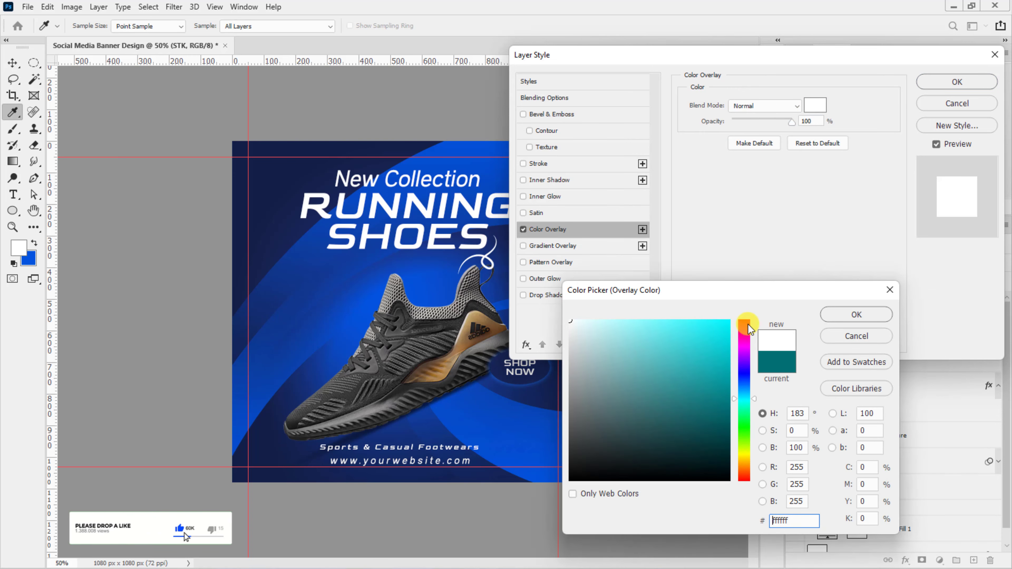
click(856, 315)
click(957, 82)
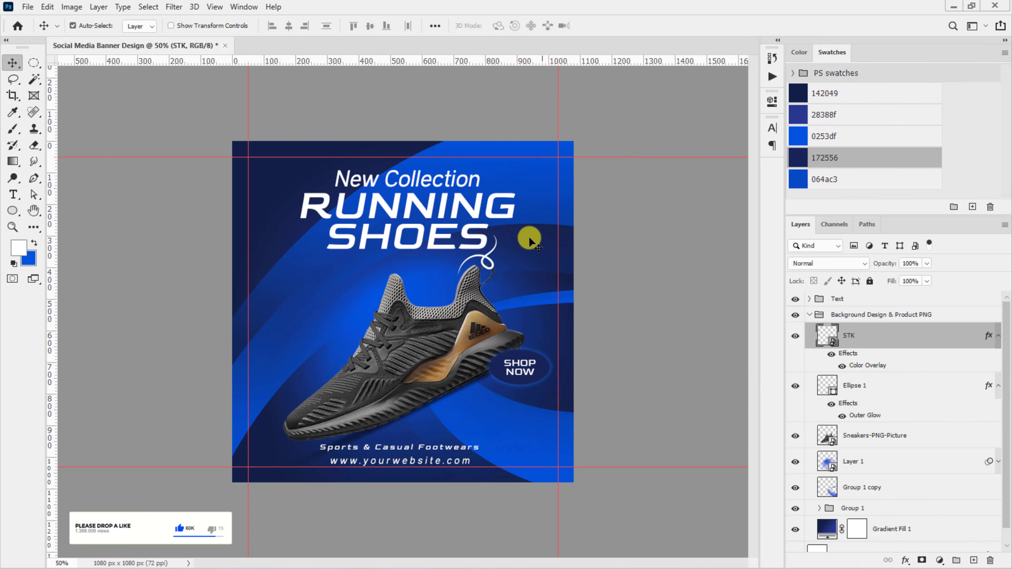
Move the swirl layer beneath Sneakers-PNG-Picture so it curls behind the collar
drag(866, 337, 854, 446)
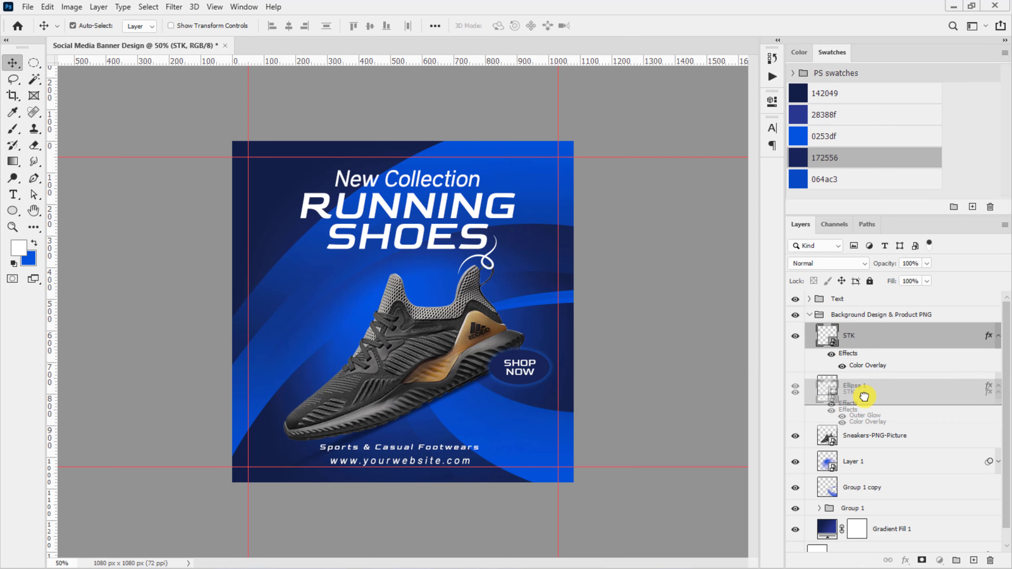
click(811, 318)
click(427, 211)
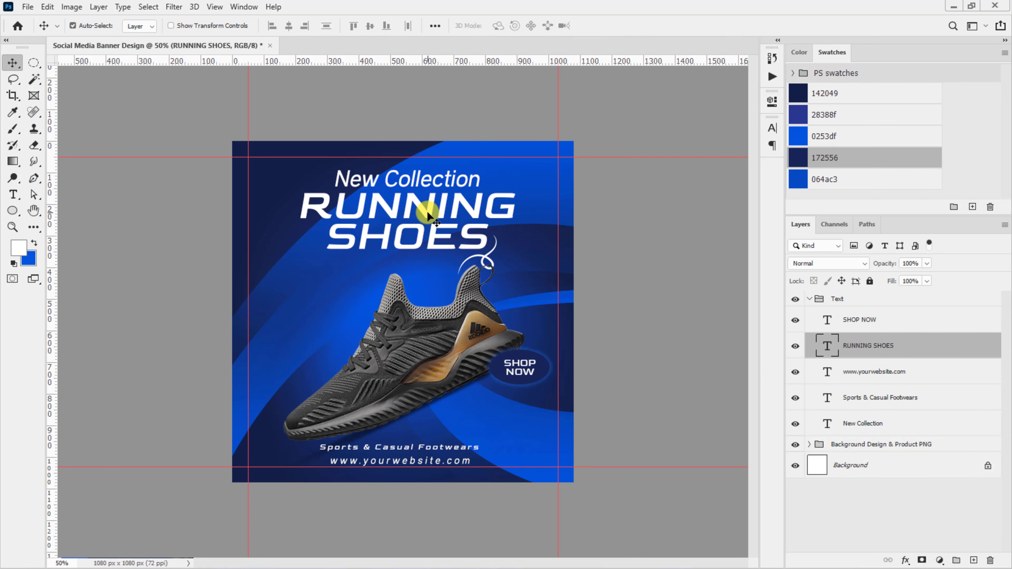
Add a Linear Burn drop shadow to RUNNING SHOES at 13% opacity in grey aba9aa
double_click(915, 350)
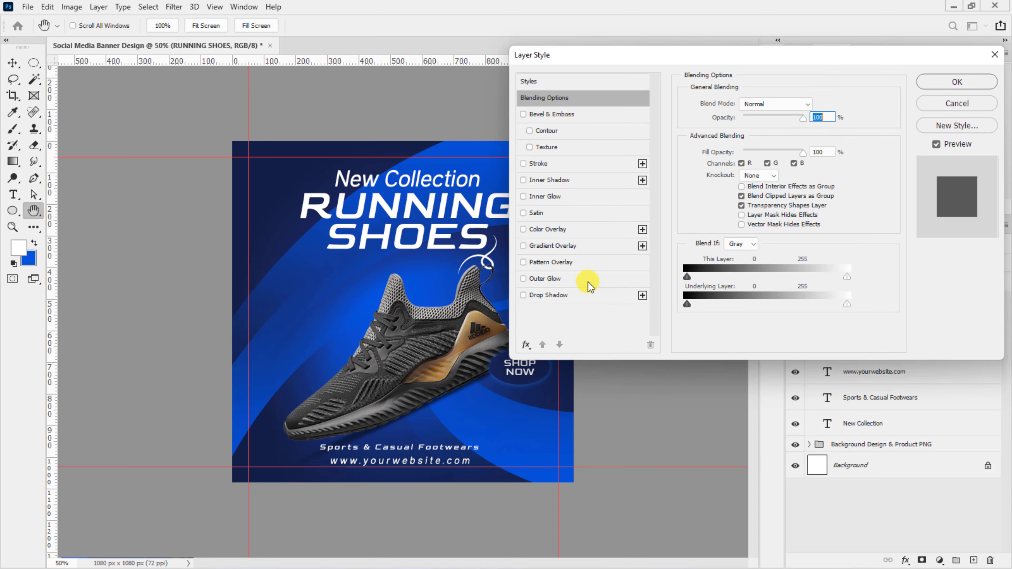
click(585, 295)
click(767, 110)
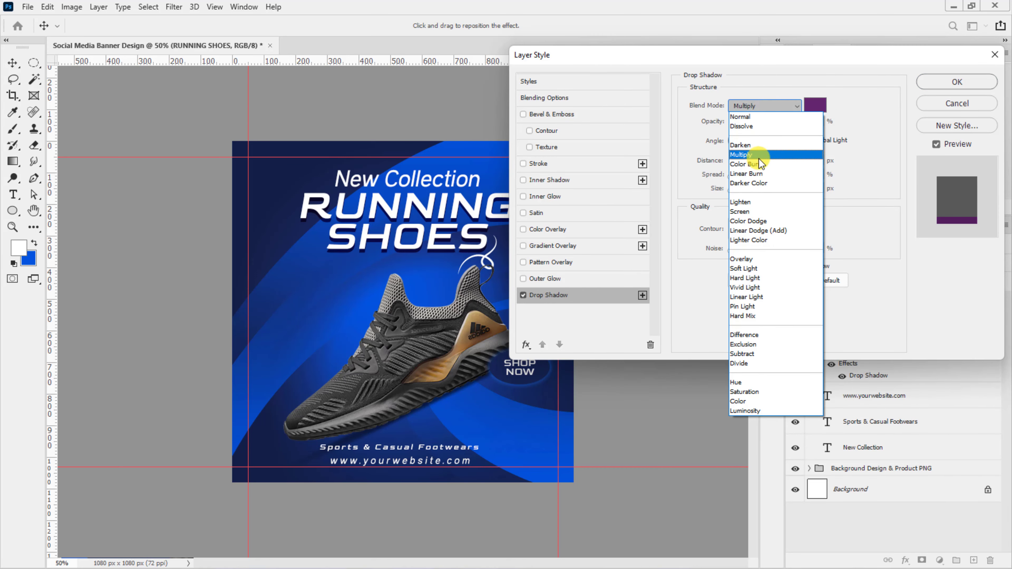
click(760, 175)
double_click(809, 121)
text(13)
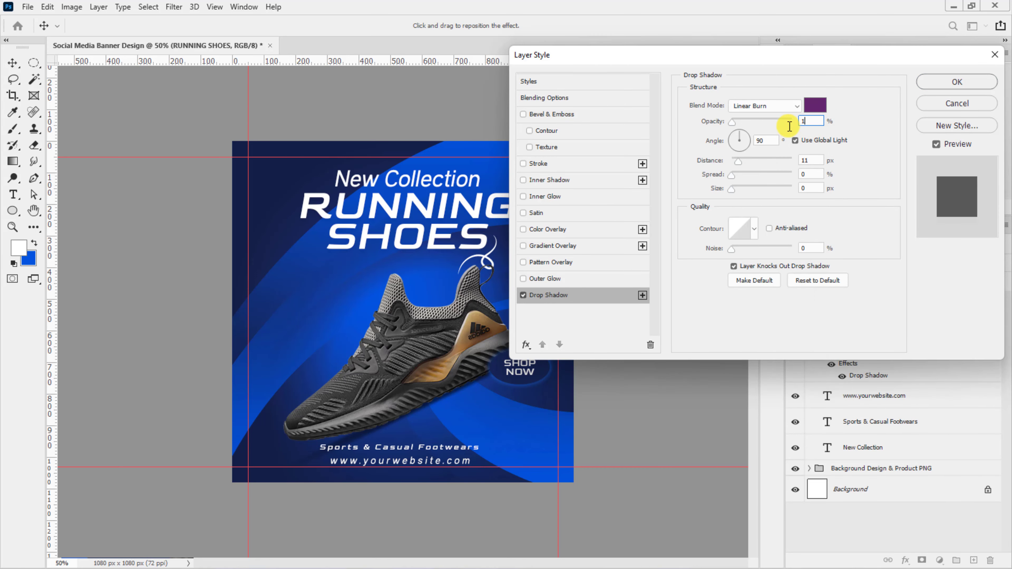
click(815, 105)
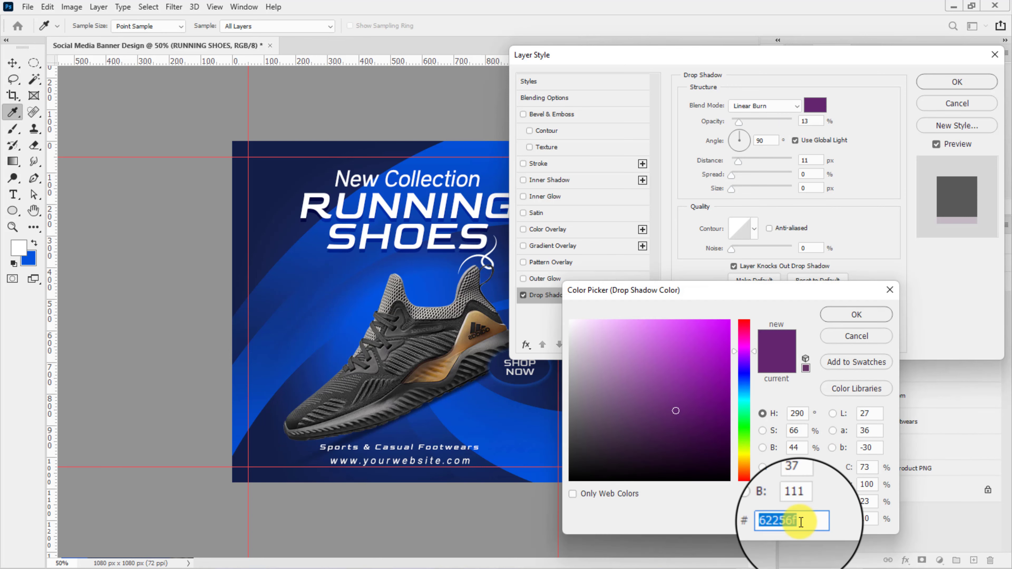
text(00aba9aa)
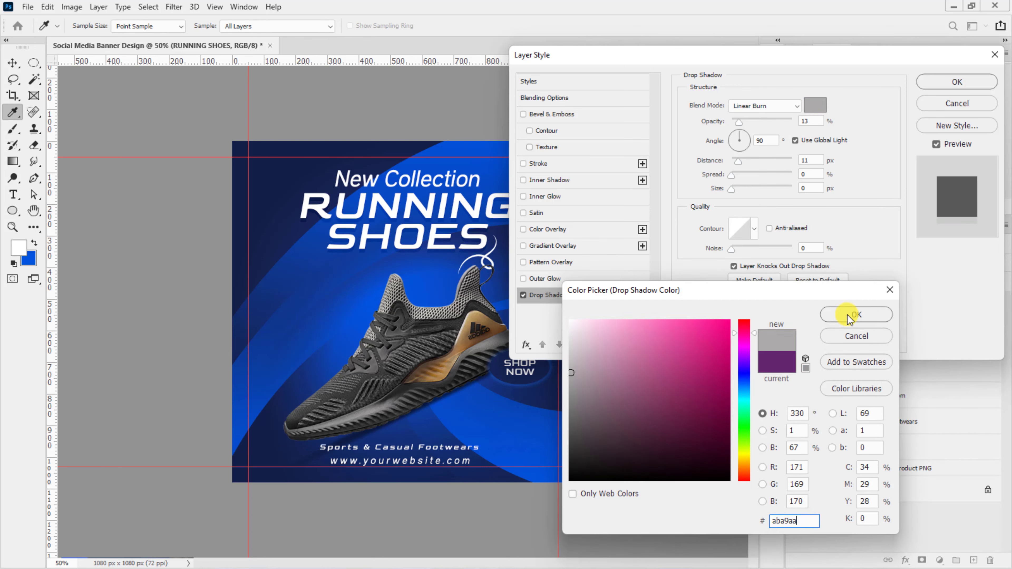
click(849, 315)
Set the drop shadow's distance to 14 px, spread 20% and size 106 px
double_click(802, 160)
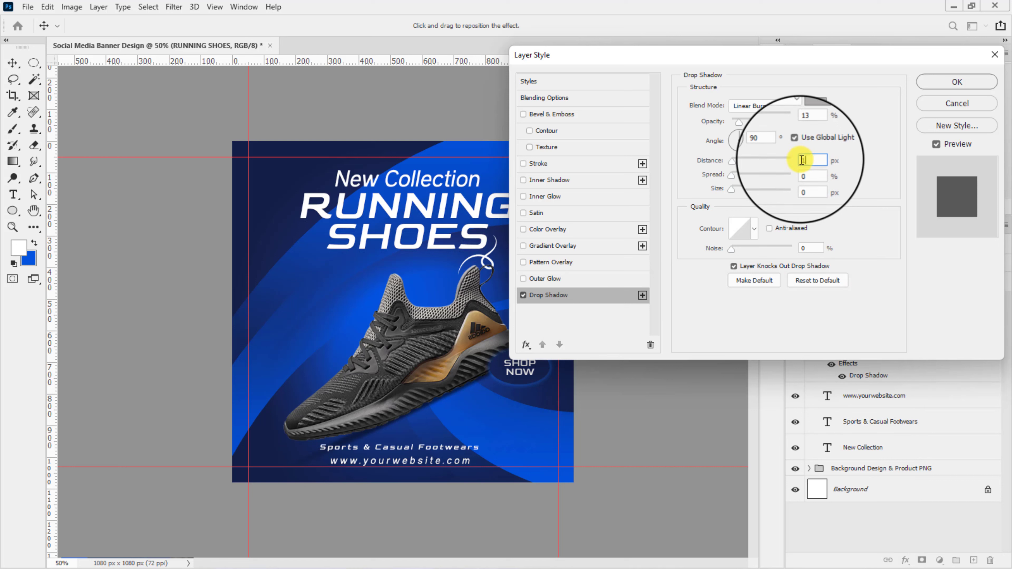
text(14)
key(Tab)
text(2)
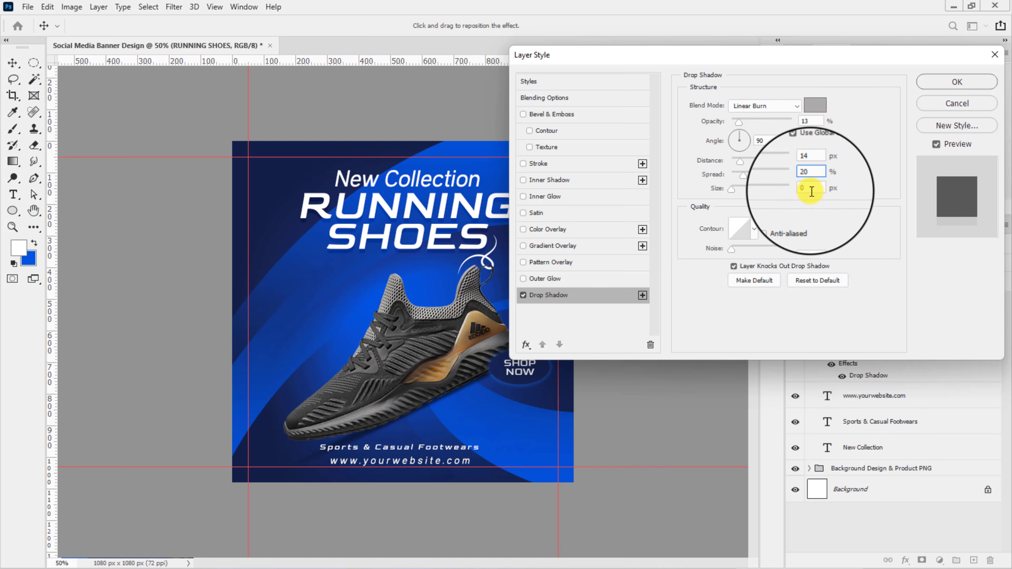
click(798, 189)
text(106)
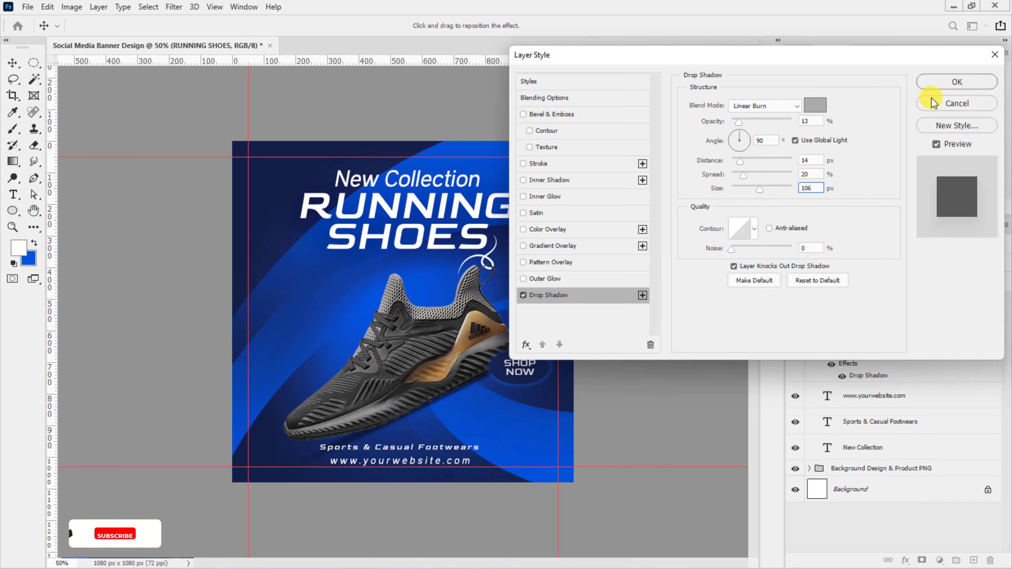
click(957, 82)
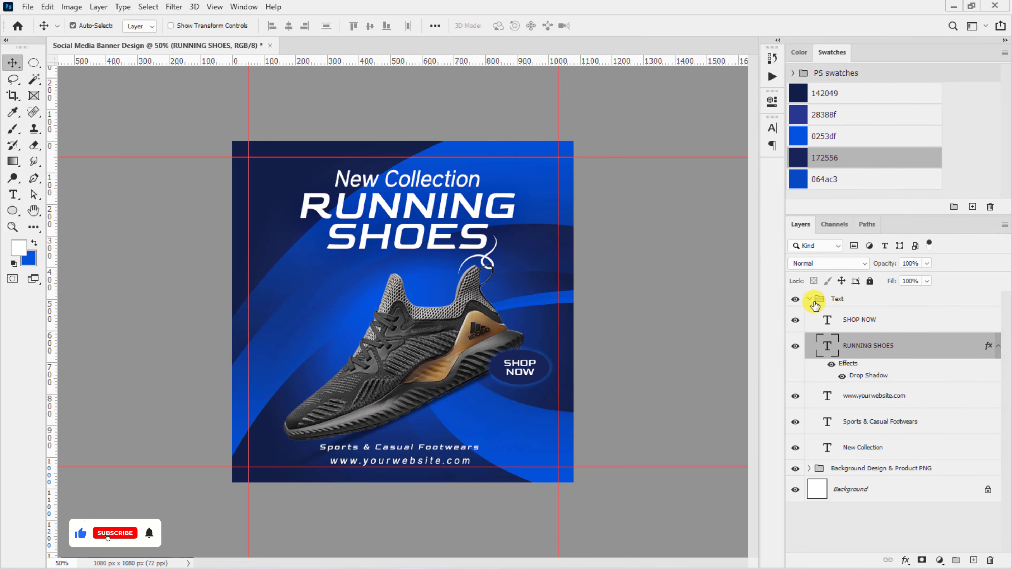
Collapse the Text layer group, hide the guides, and zoom in and out to review the finished banner
click(811, 301)
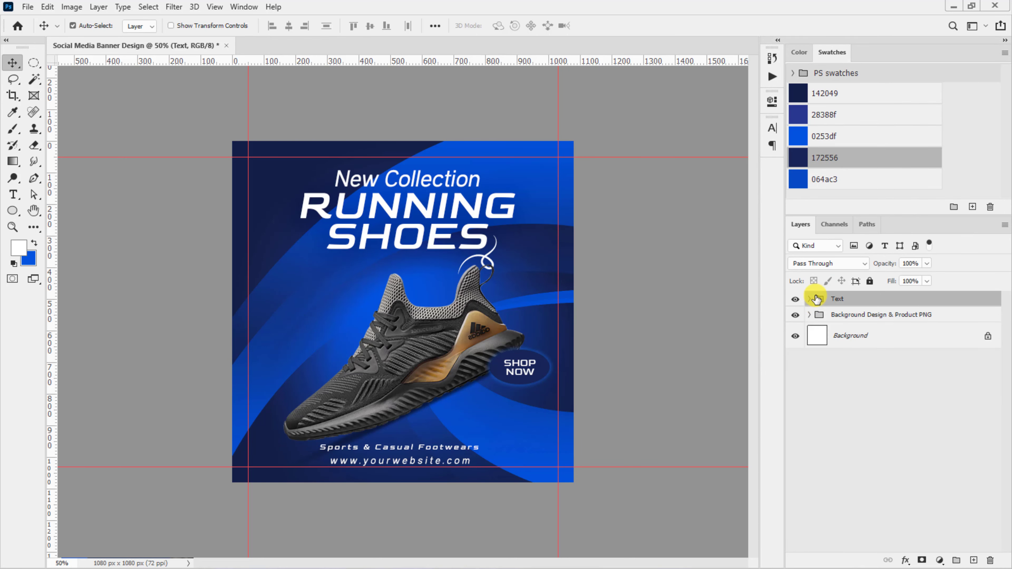
key(ctrl+semicolon)
key(ctrl+plus)
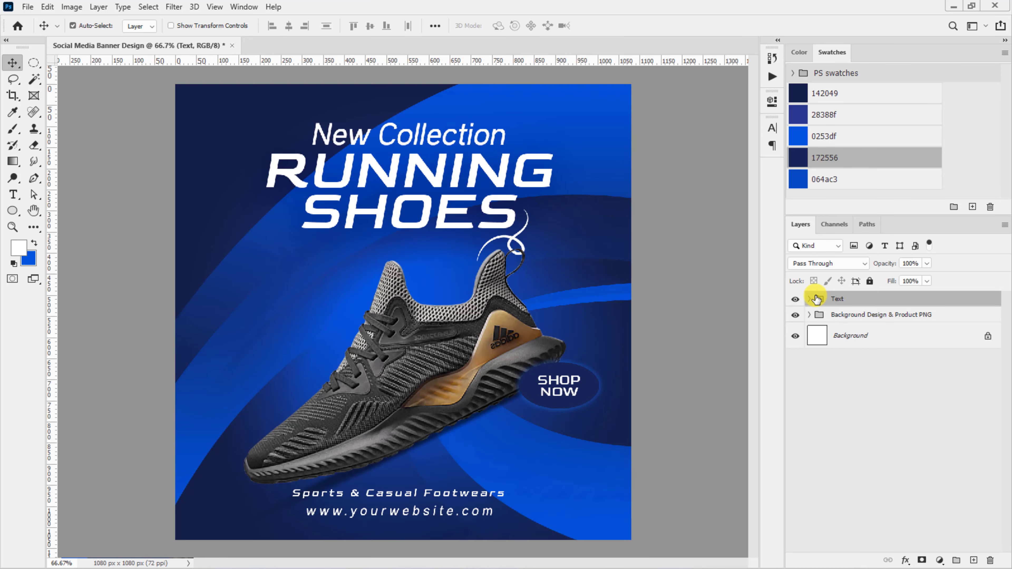
key(ctrl+minus)
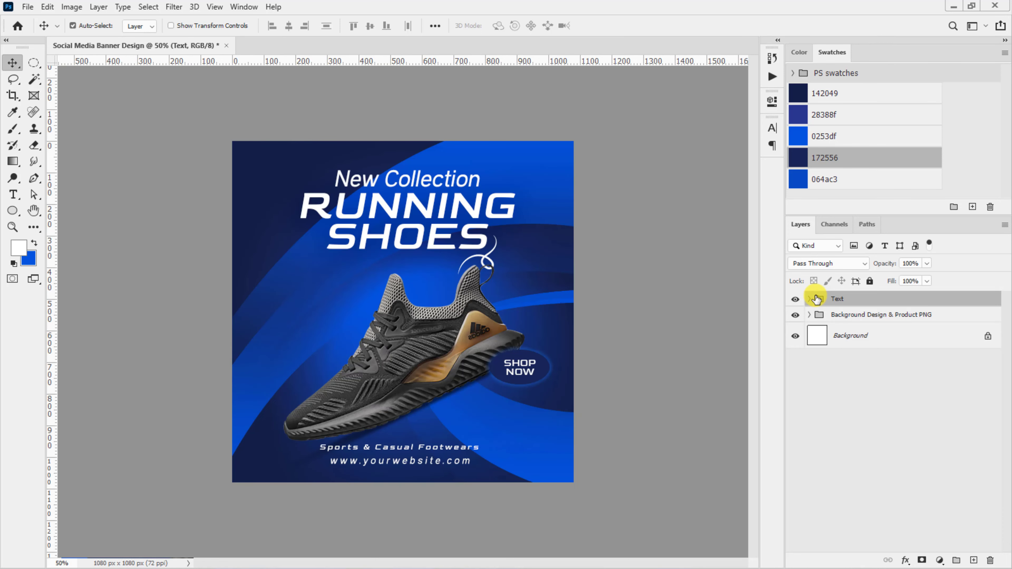